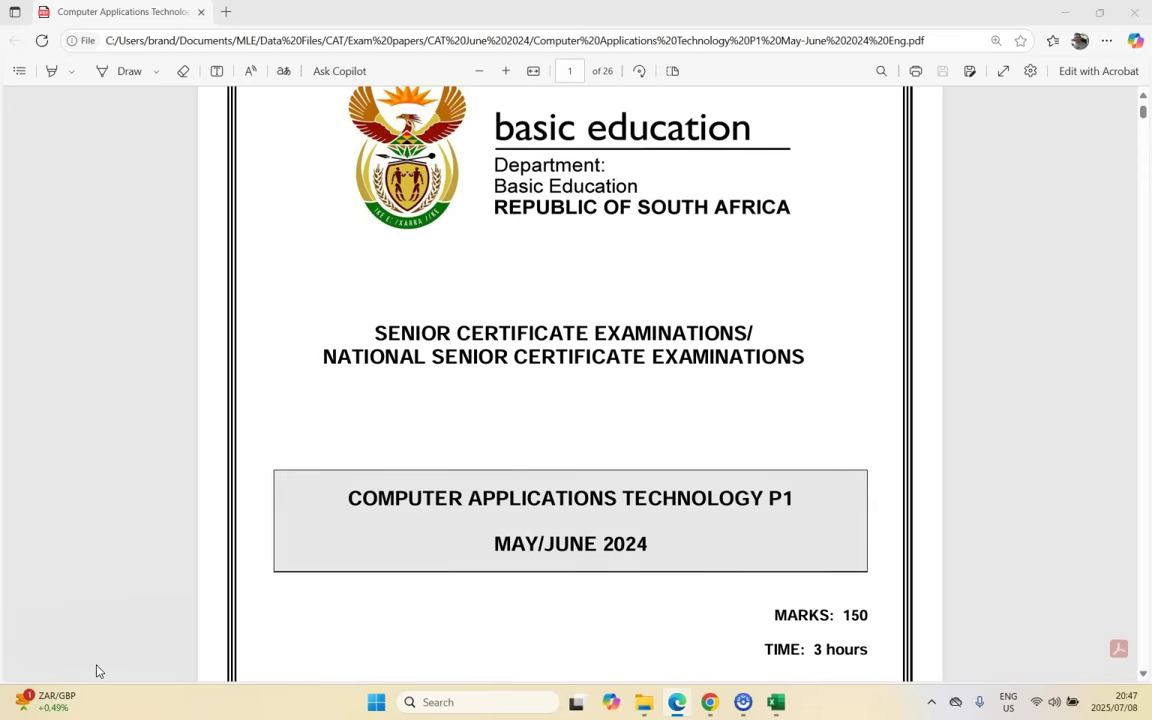
# Step: Read the Question 3 spreadsheet instructions in the exam paper and look over the Budget worksheet of the 3Budget workbook
pyautogui.click(1005, 124)
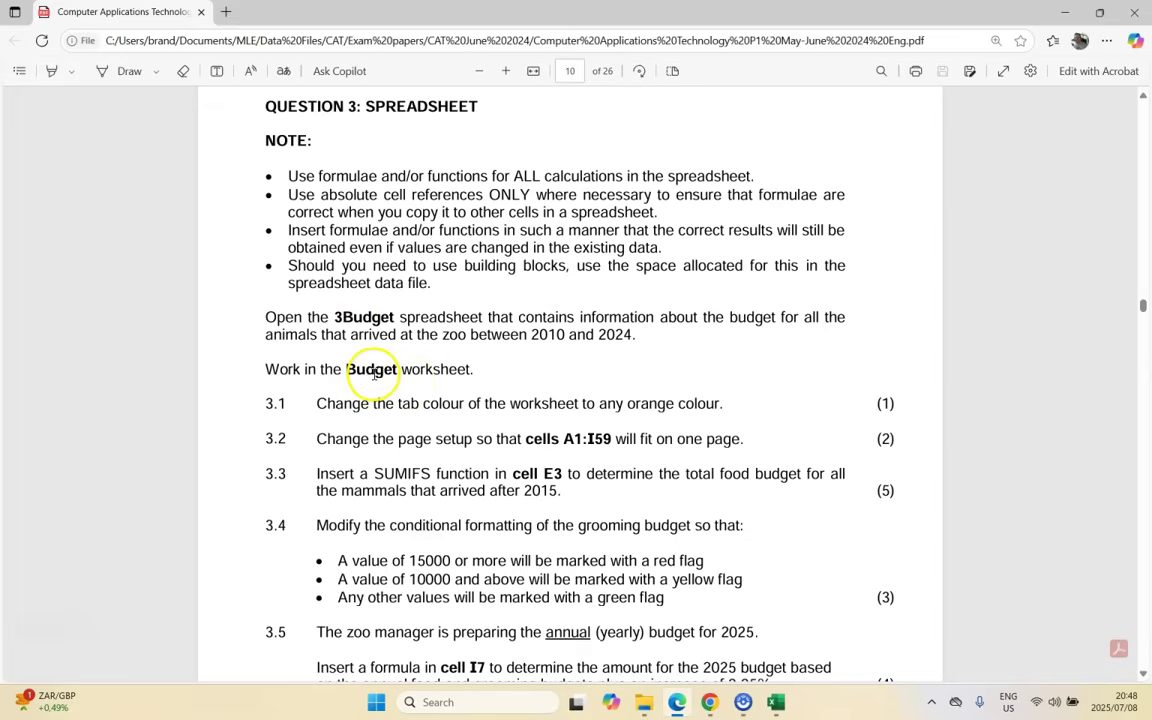
pyautogui.click(775, 702)
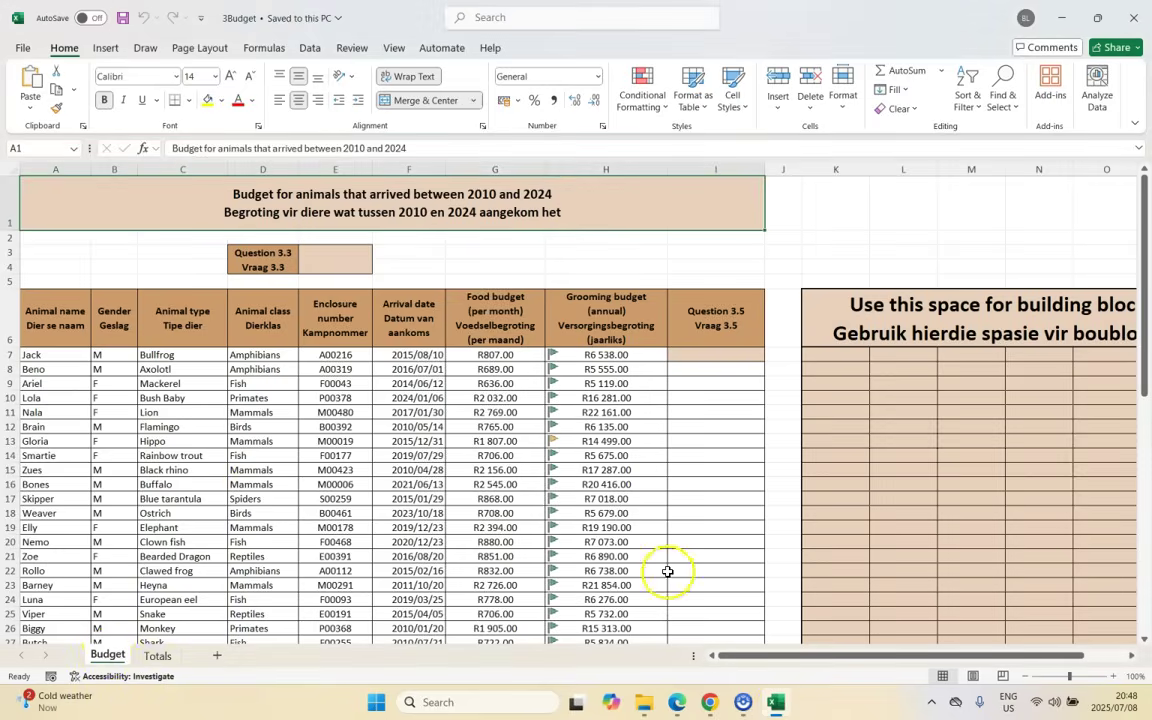
pyautogui.click(677, 702)
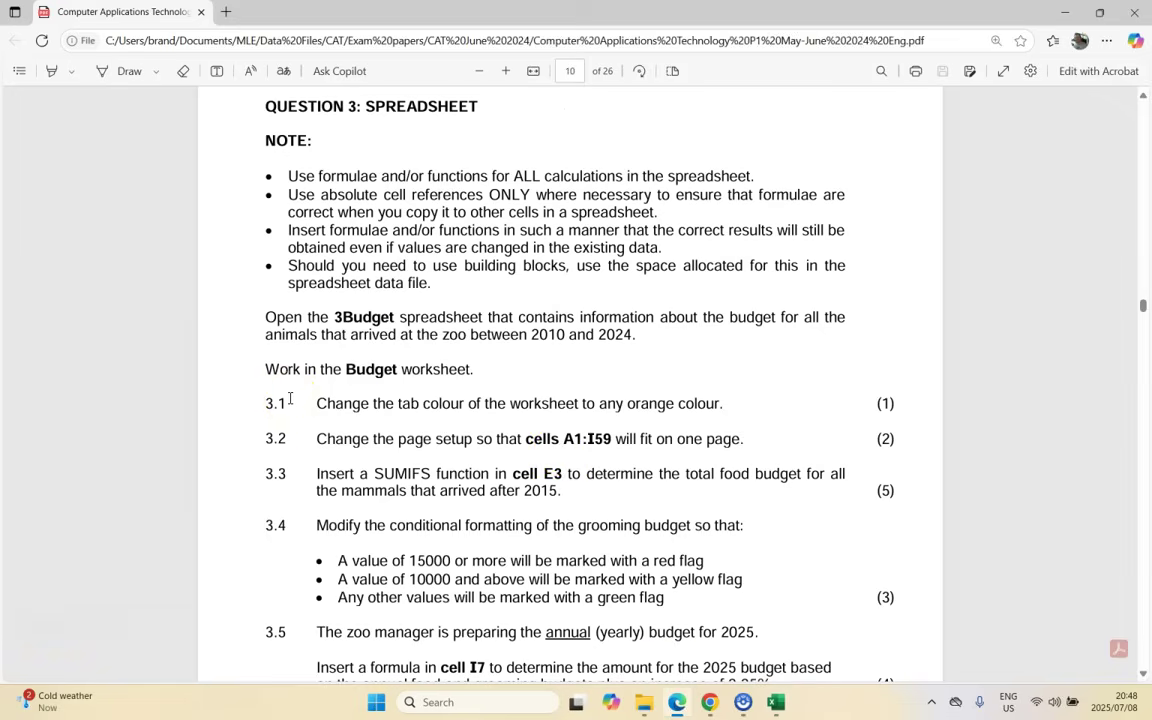
# Step: Switch to the 3Budget workbook in Excel and set the Budget worksheet's tab colour to the standard Orange
pyautogui.click(773, 704)
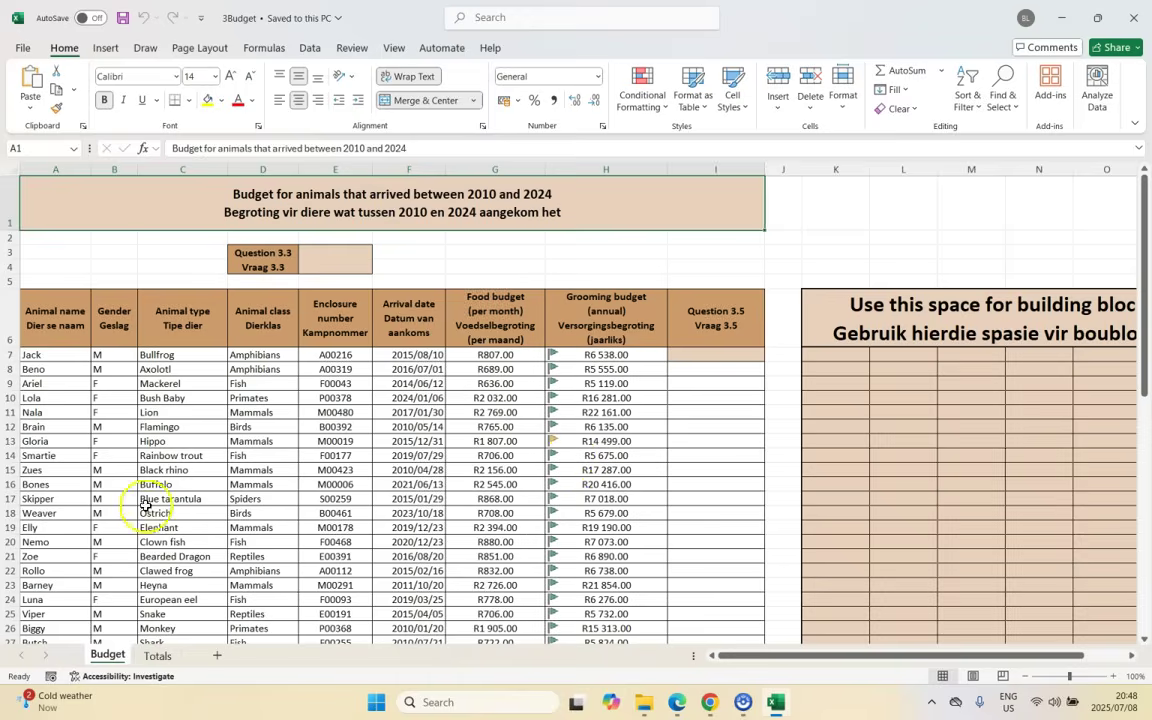
pyautogui.rightClick(101, 665)
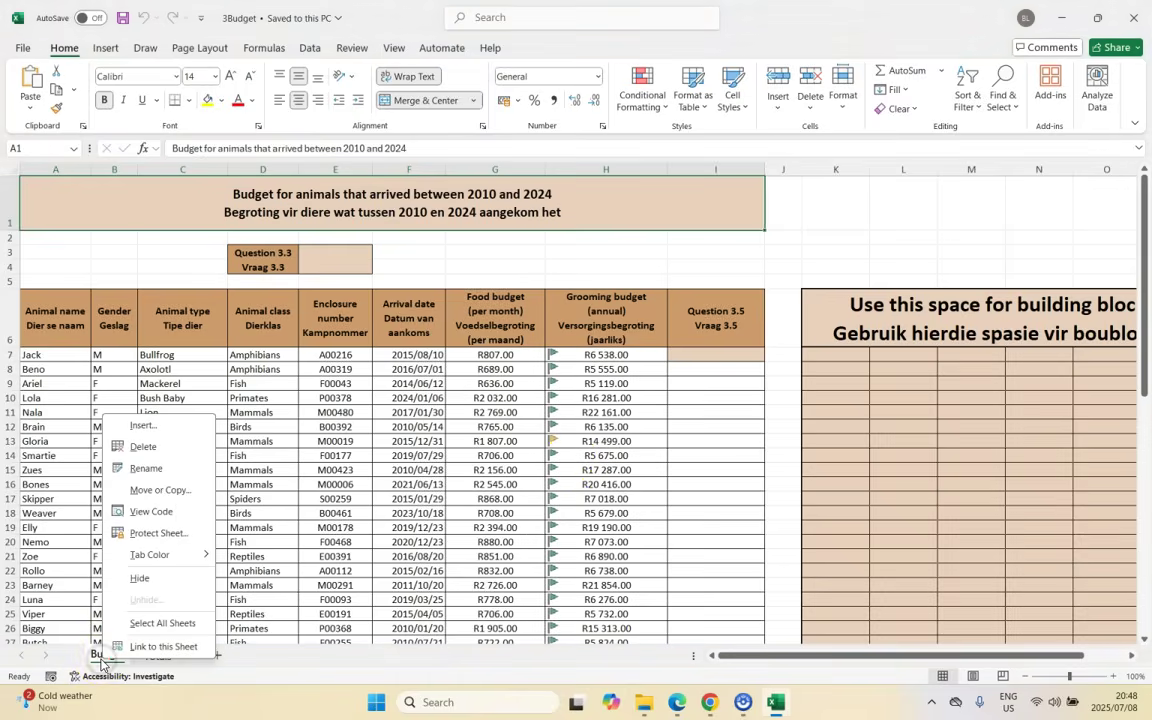
pyautogui.moveTo(150, 561)
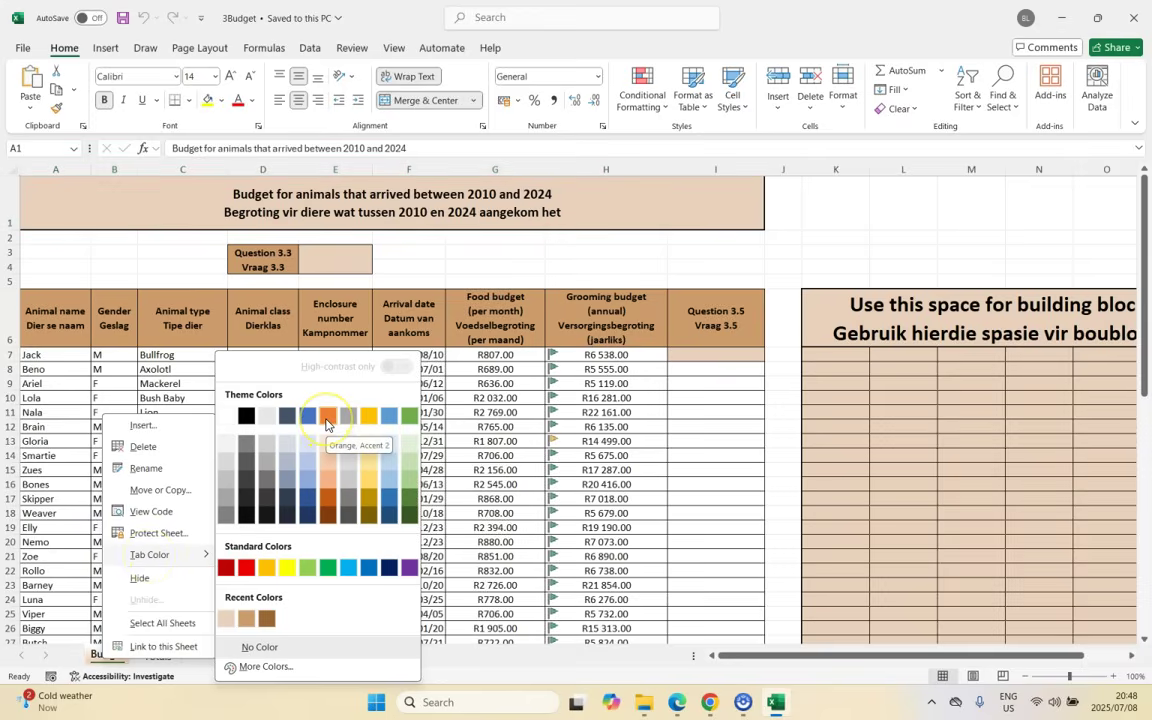
pyautogui.click(270, 568)
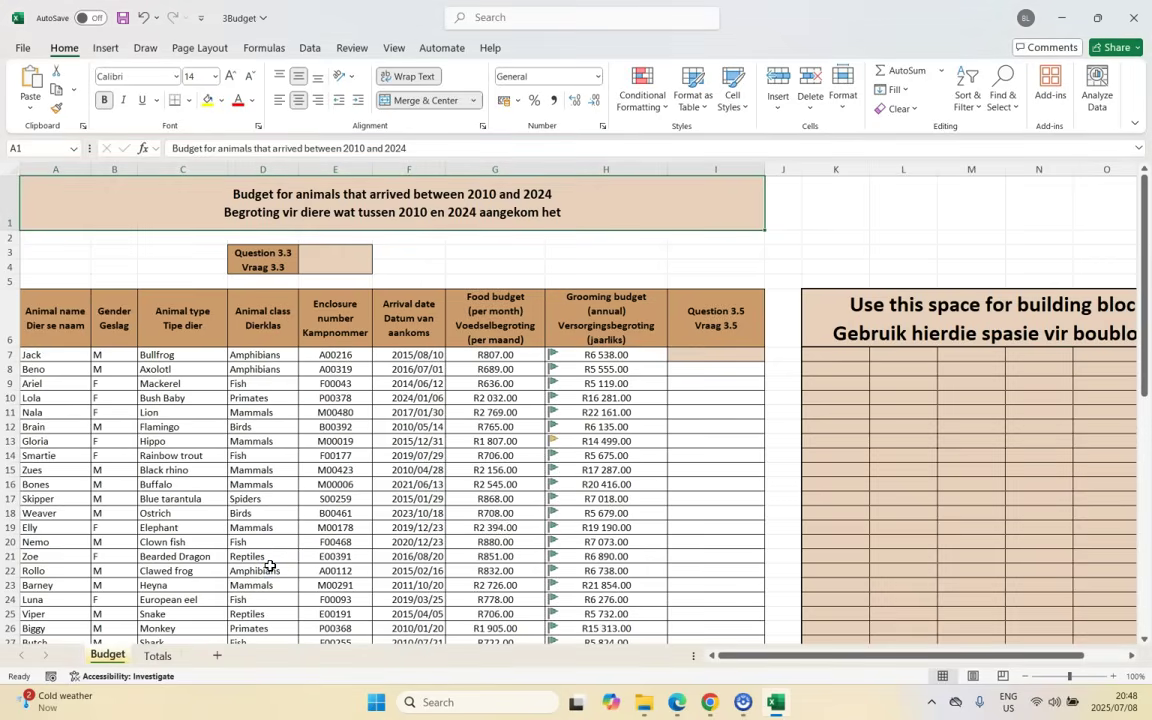
# Step: Check question 3.2 in the exam paper and set the Budget sheet's page scaling to fit 1 page wide by 1 tall
pyautogui.hotkey('alt', 'Tab')
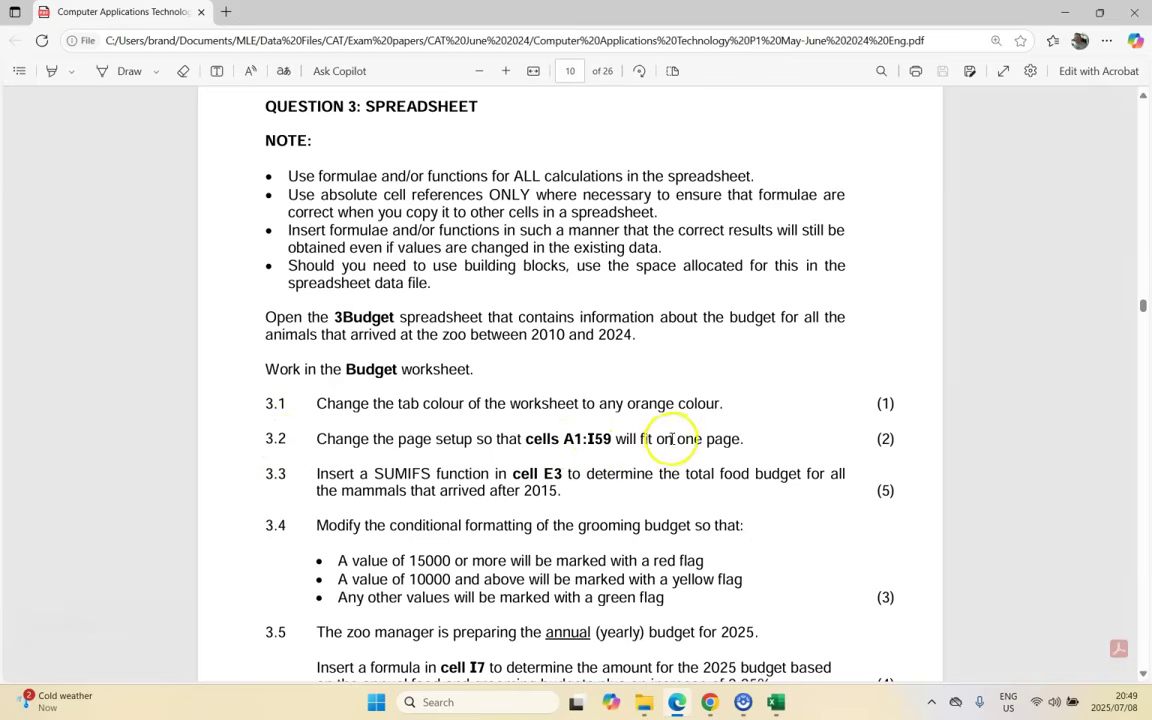
pyautogui.click(785, 709)
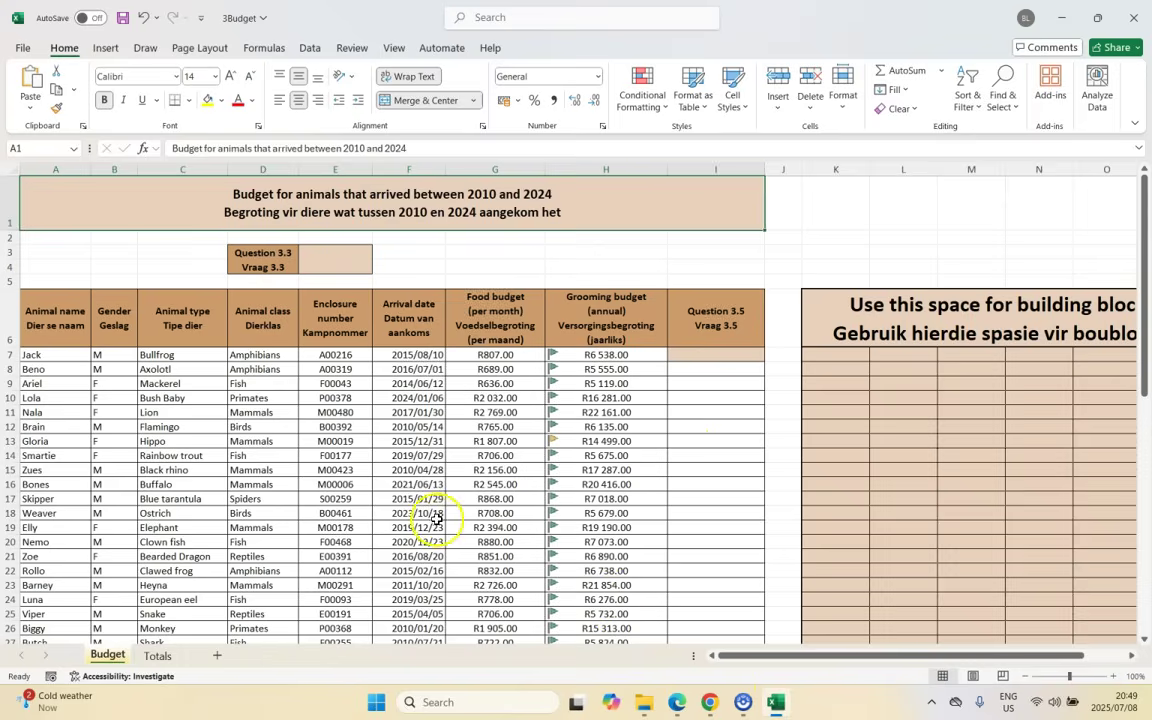
pyautogui.click(200, 50)
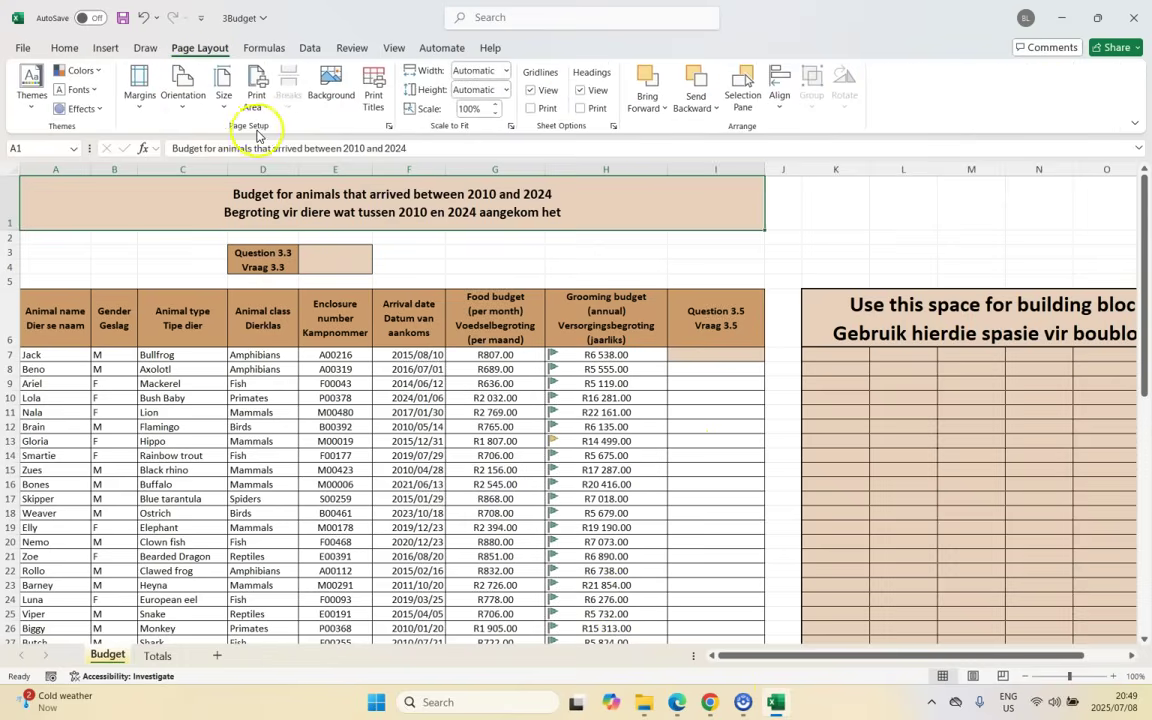
pyautogui.click(389, 127)
pyautogui.click(433, 436)
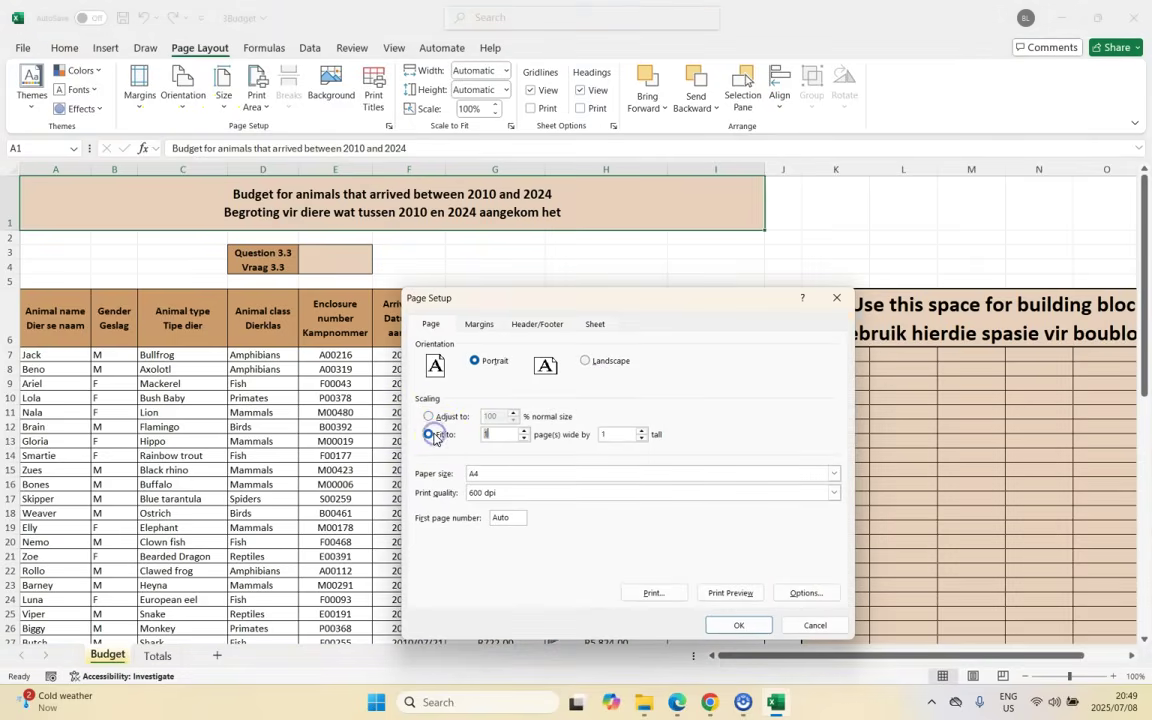
# Step: Define cells A1:I59 as the Budget sheet's print area in the page setup and apply the settings
pyautogui.click(596, 325)
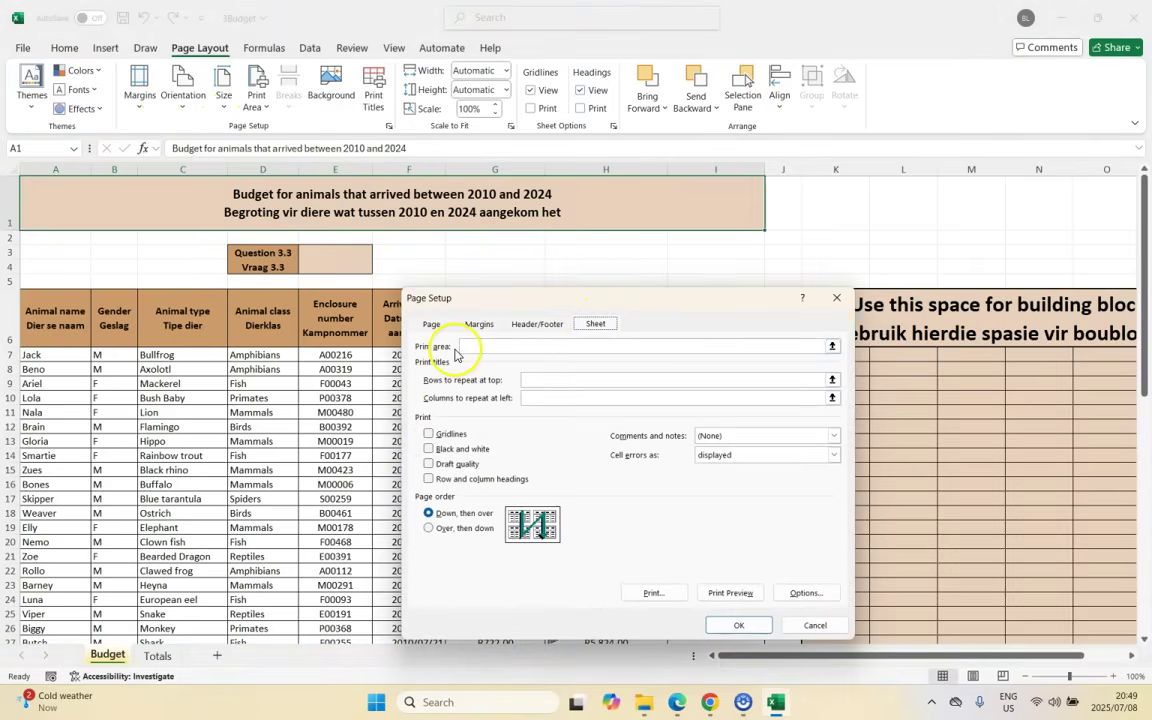
pyautogui.click(525, 346)
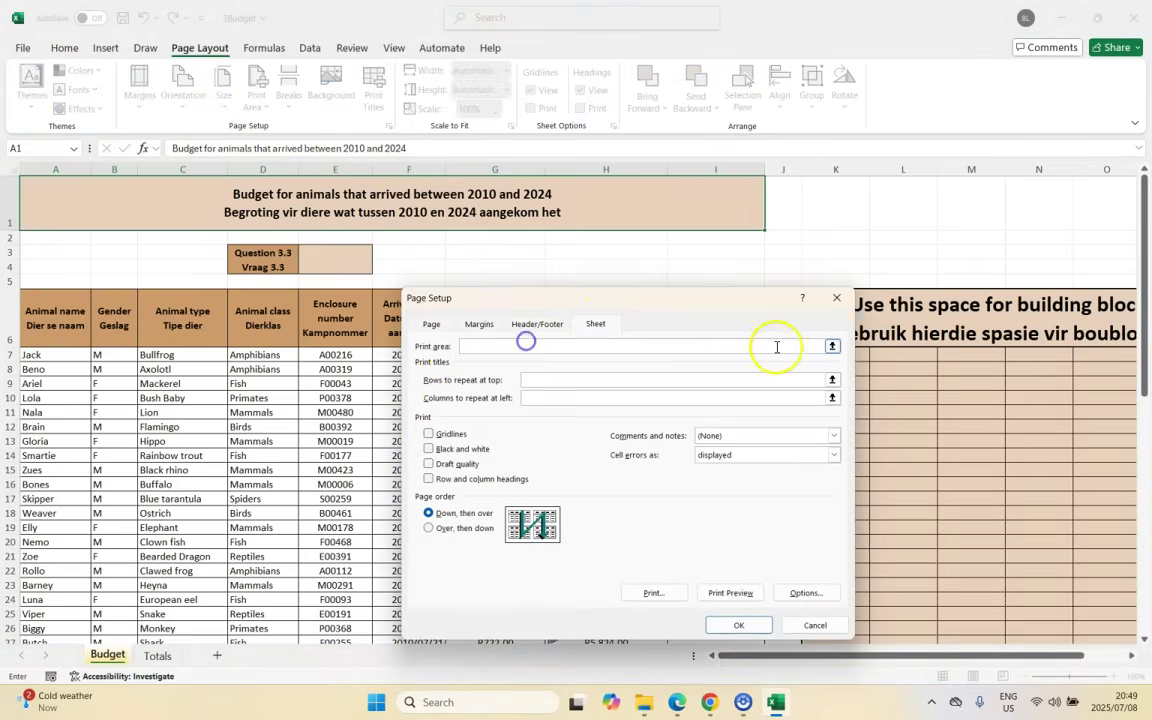
pyautogui.click(832, 346)
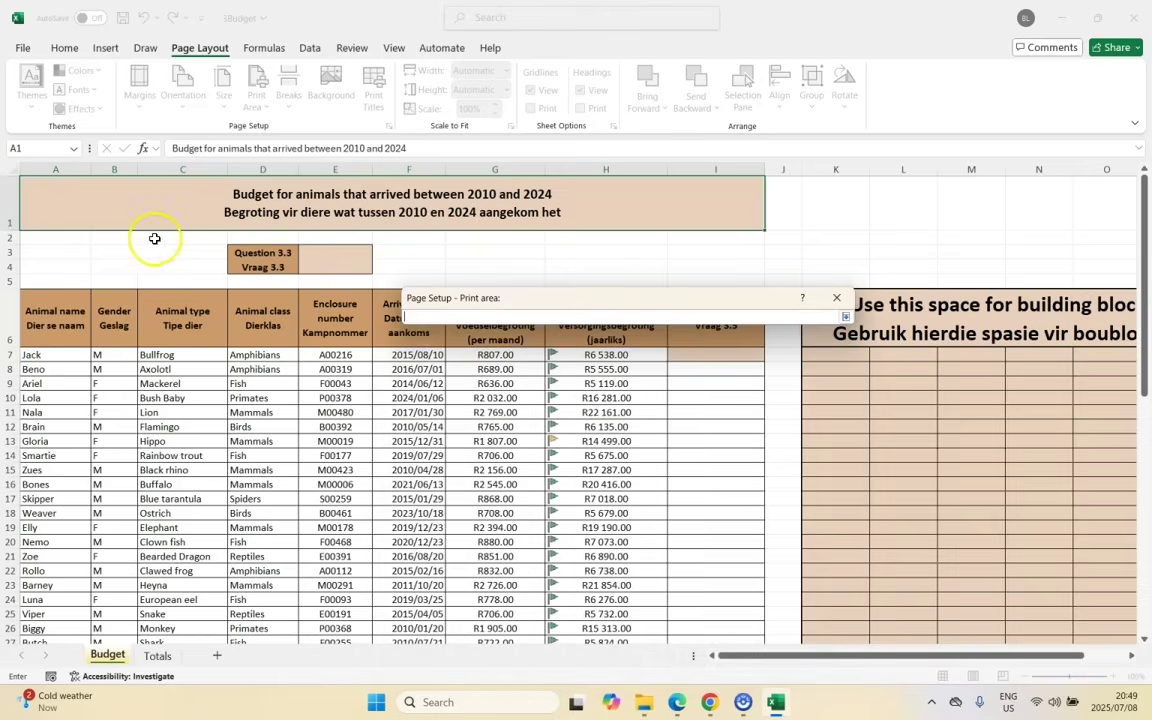
pyautogui.click(47, 192)
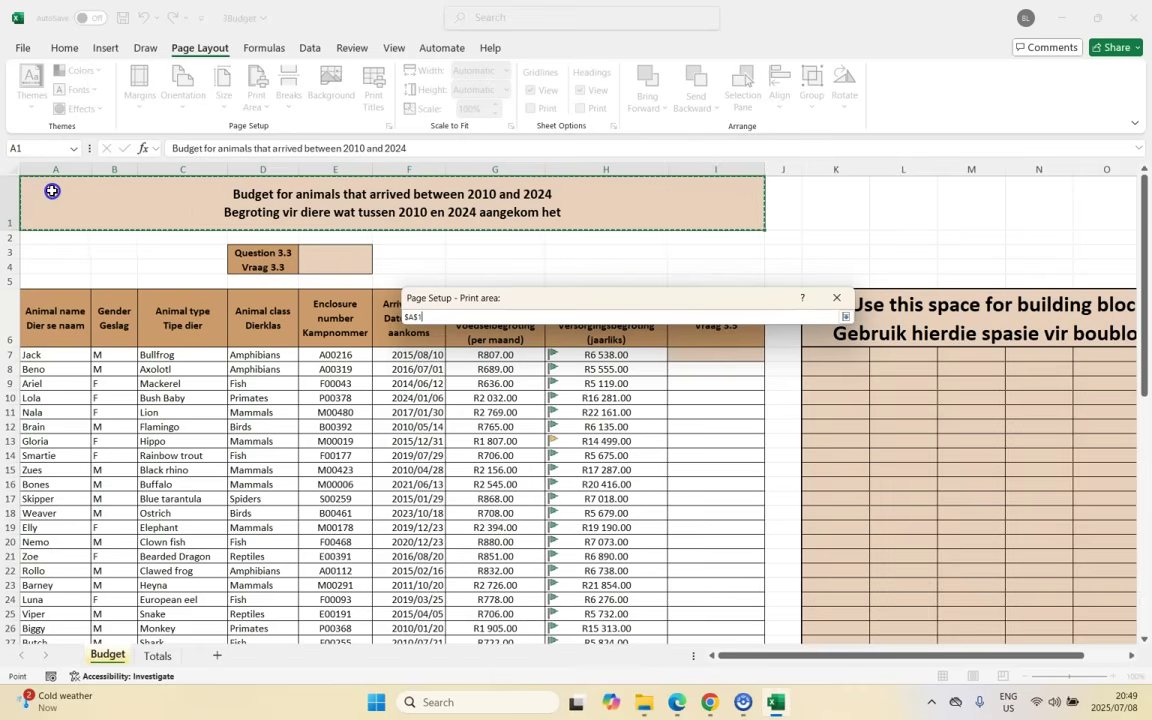
pyautogui.moveTo(497, 195); pyautogui.dragTo(605, 667)
pyautogui.scroll(-1, 424, 548)
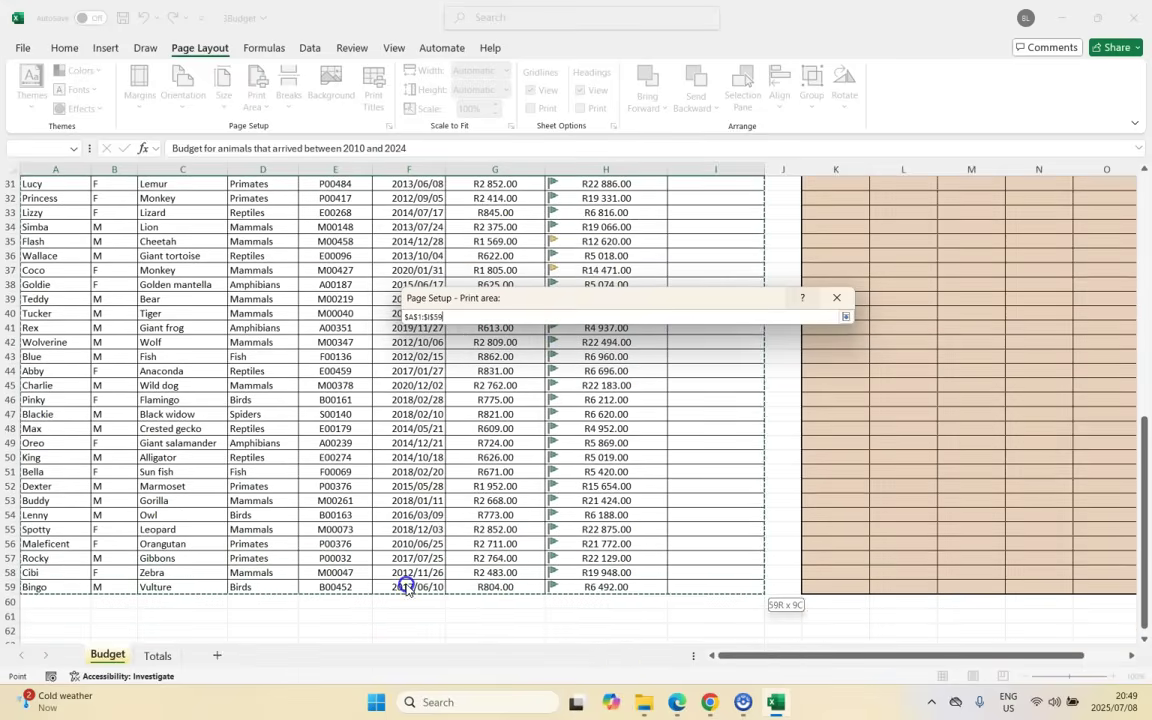
pyautogui.click(845, 316)
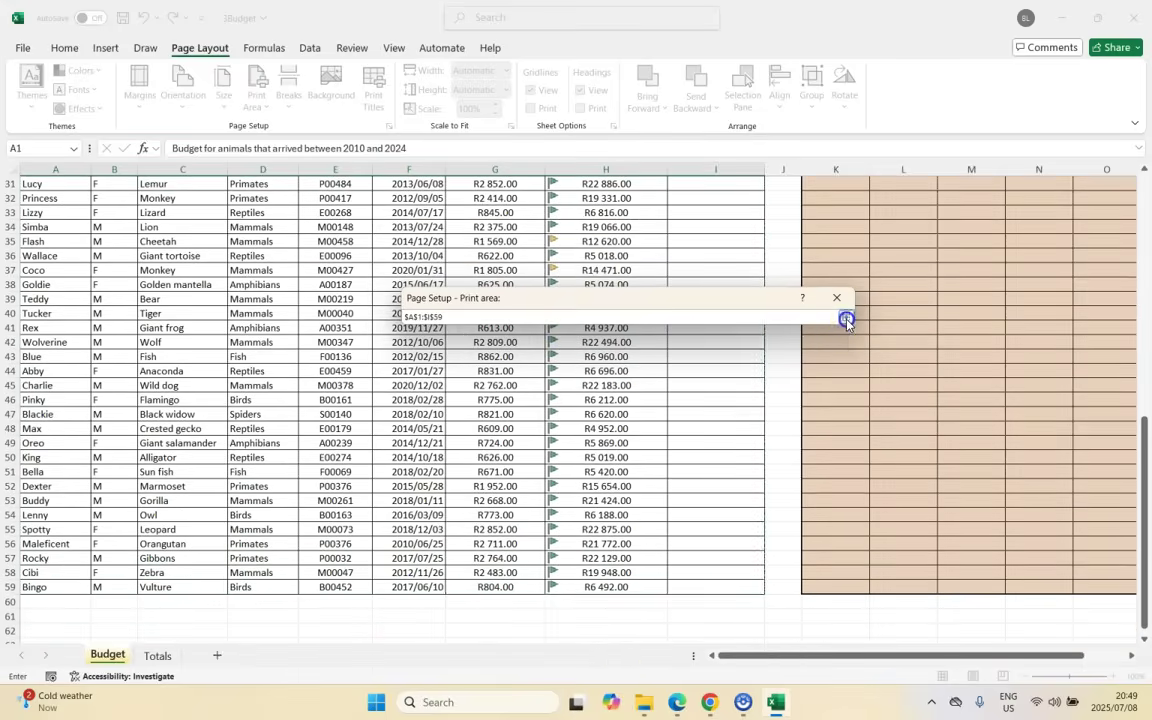
pyautogui.click(433, 326)
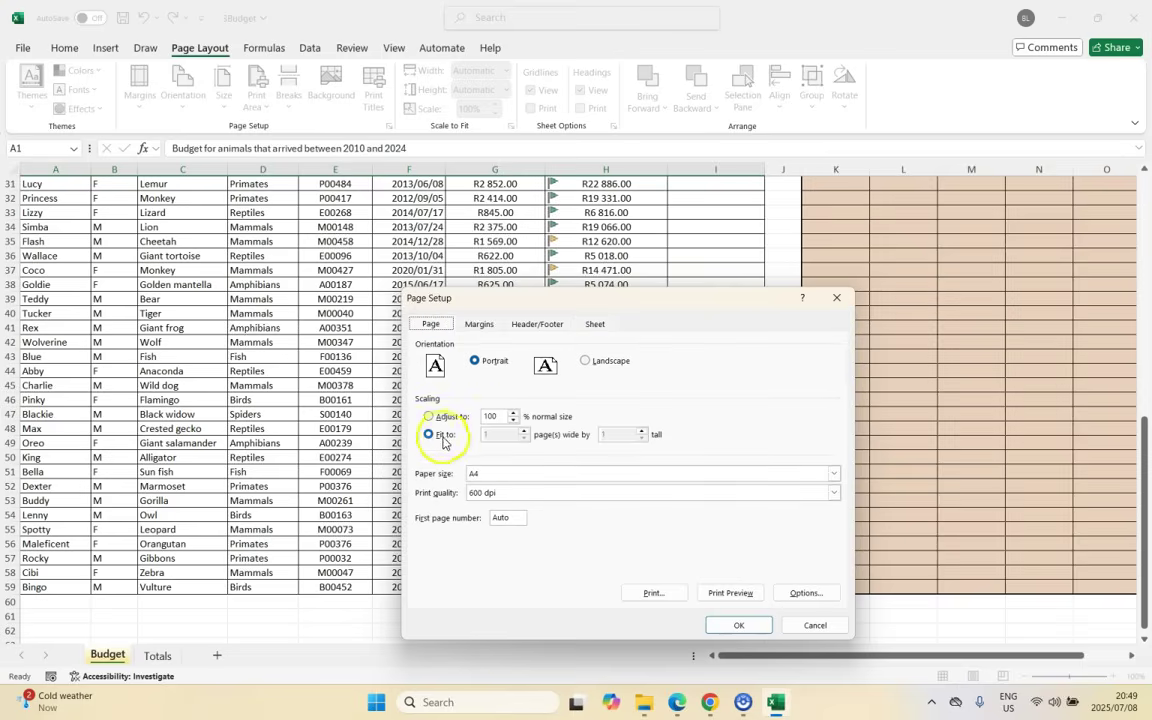
pyautogui.click(739, 626)
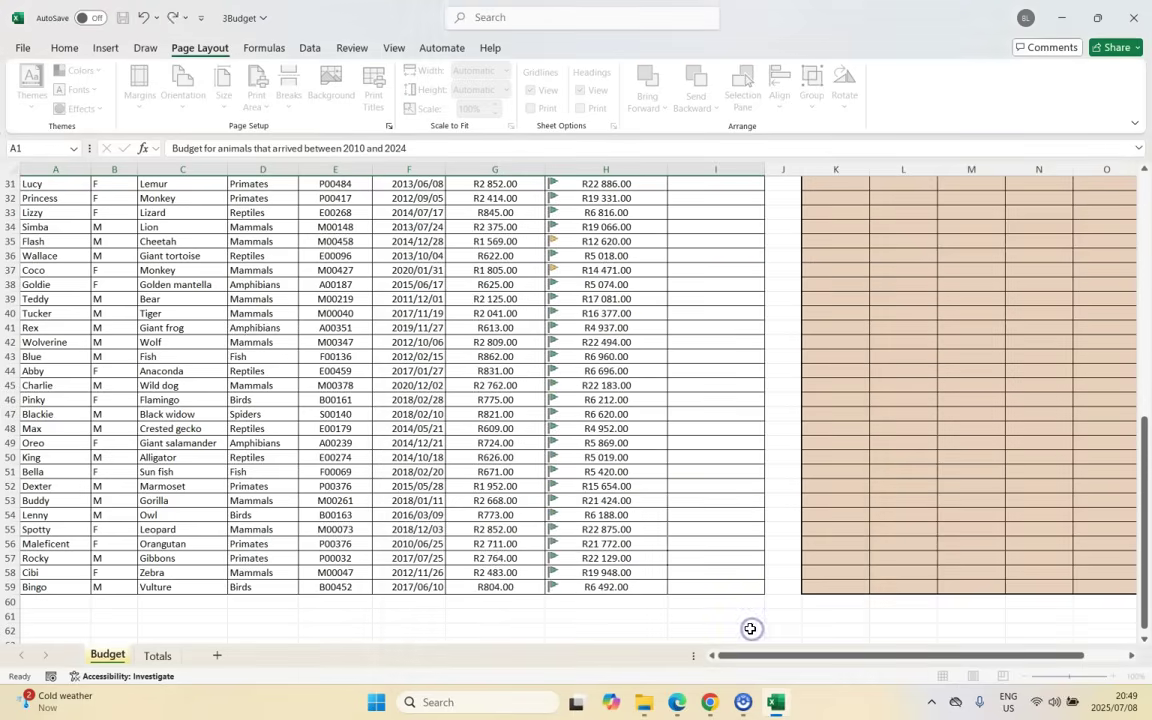
# Step: Check the print preview of the Budget sheet to see how the range is laid out on the page
pyautogui.click(24, 48)
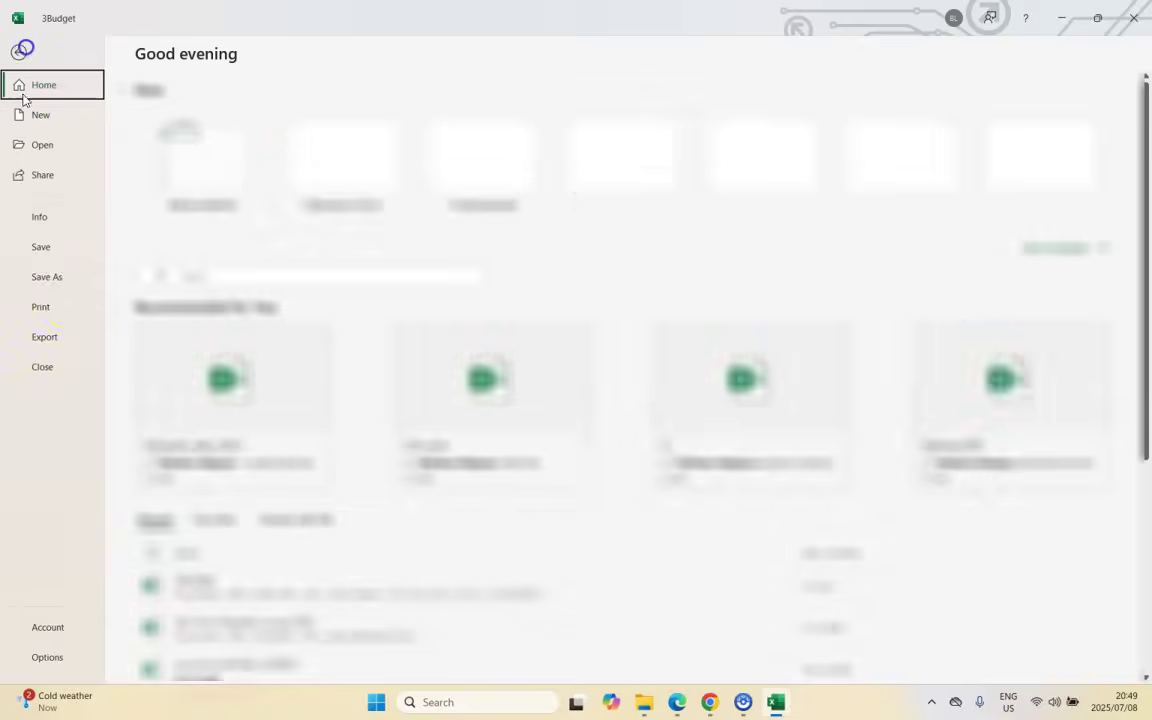
pyautogui.click(60, 306)
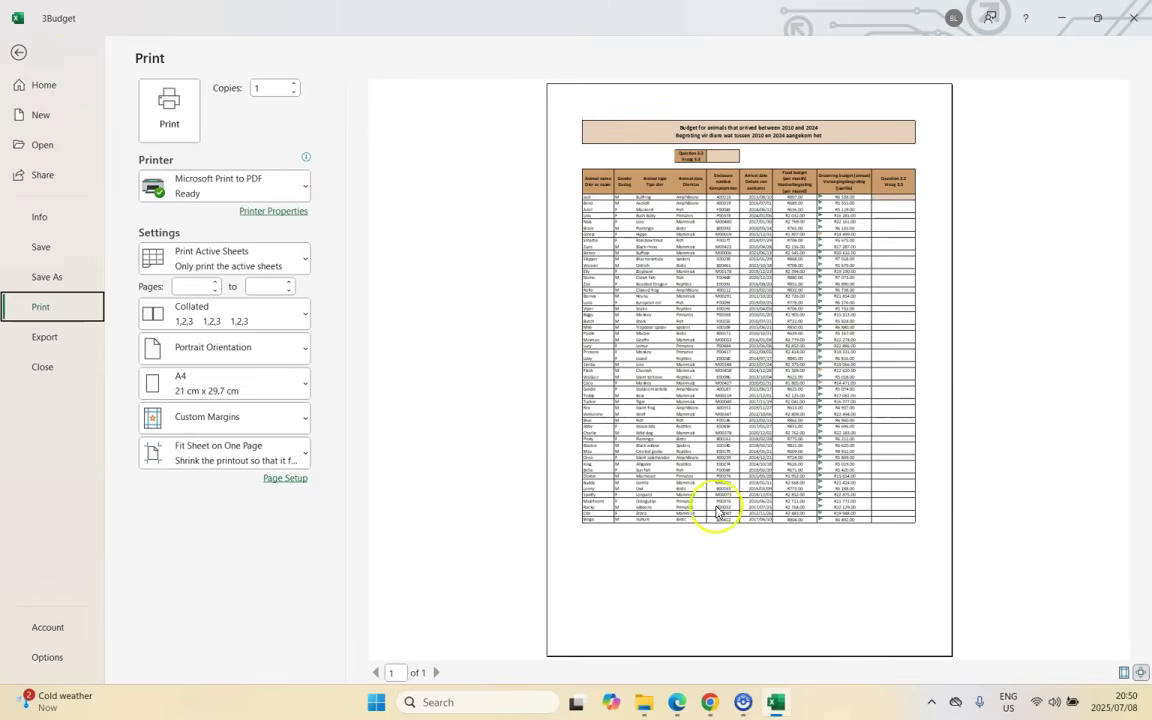
pyautogui.click(19, 55)
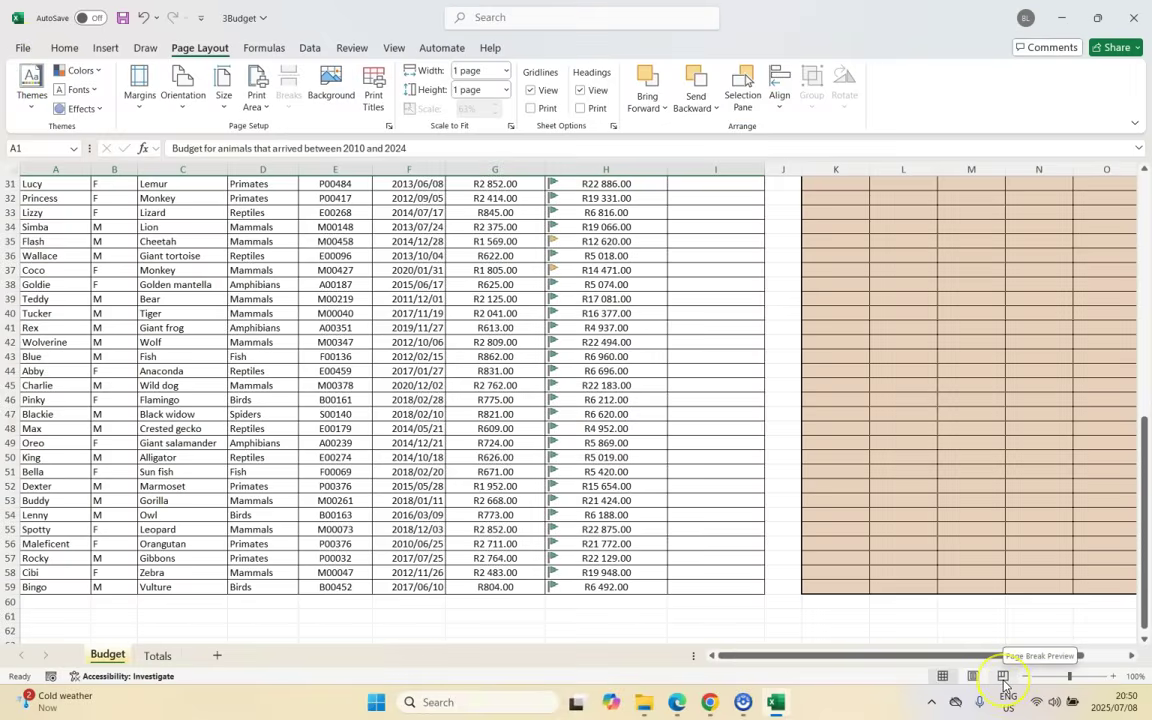
# Step: Examine the boundaries of the printed range in Page Break Preview and look at the Print Area options
pyautogui.click(1003, 676)
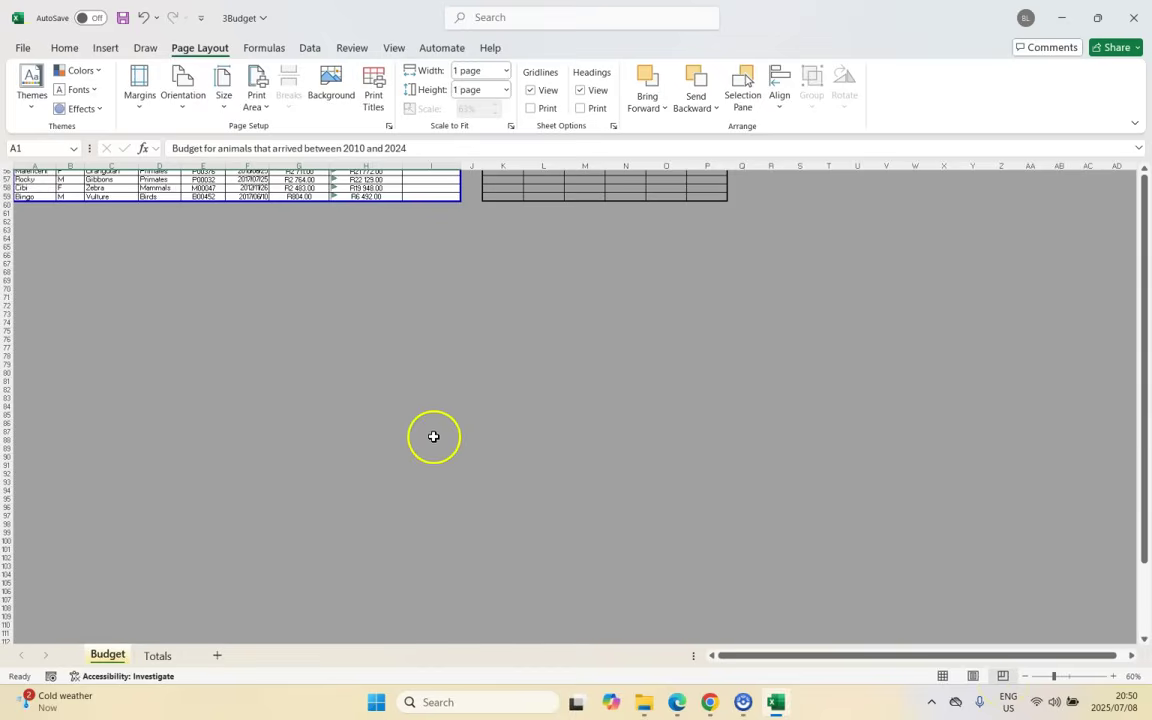
pyautogui.click(262, 283)
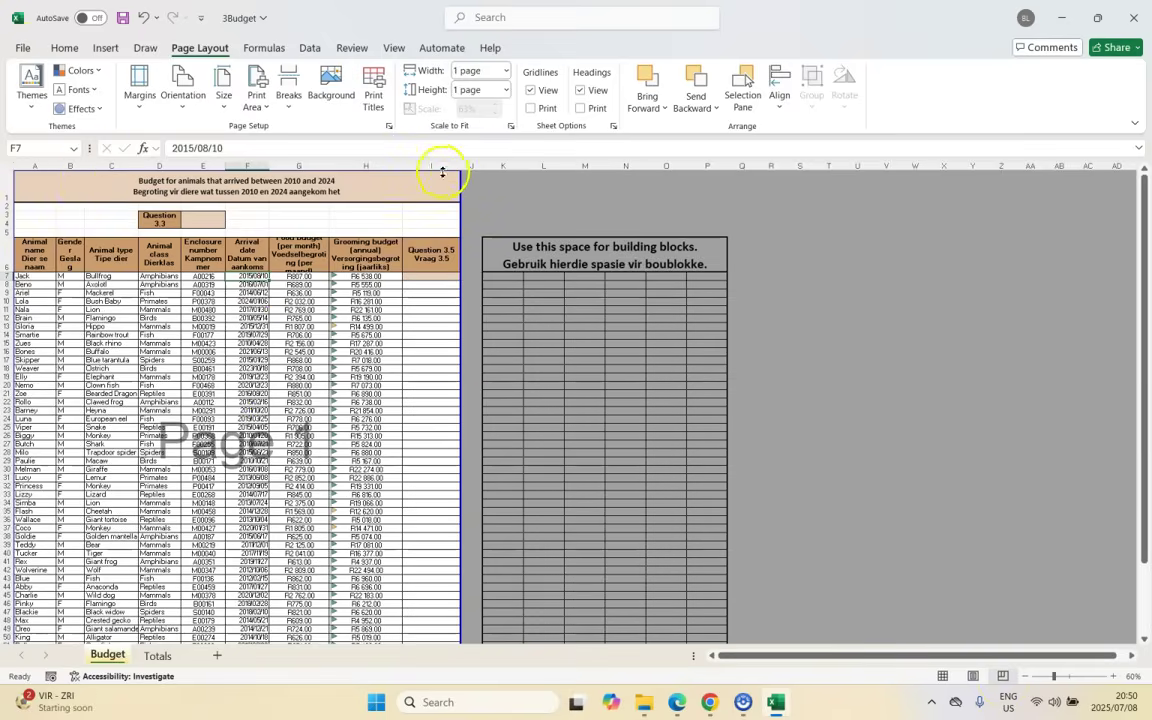
pyautogui.scroll(-4, 465, 434)
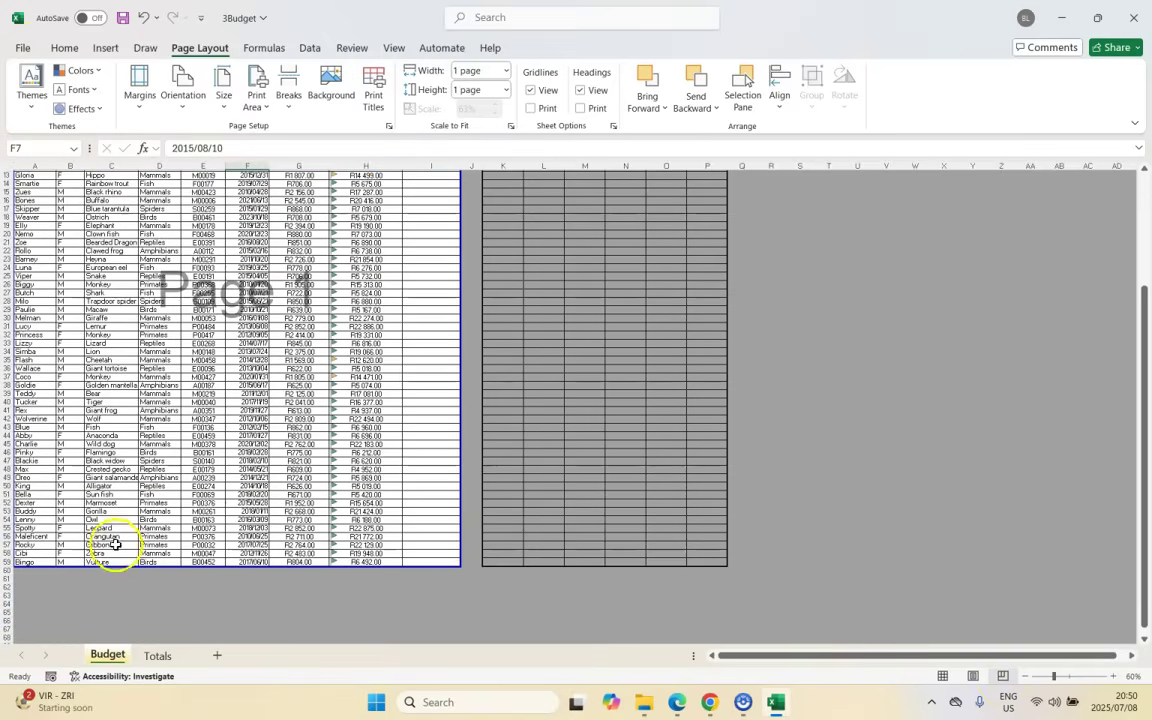
pyautogui.scroll(4, 115, 543)
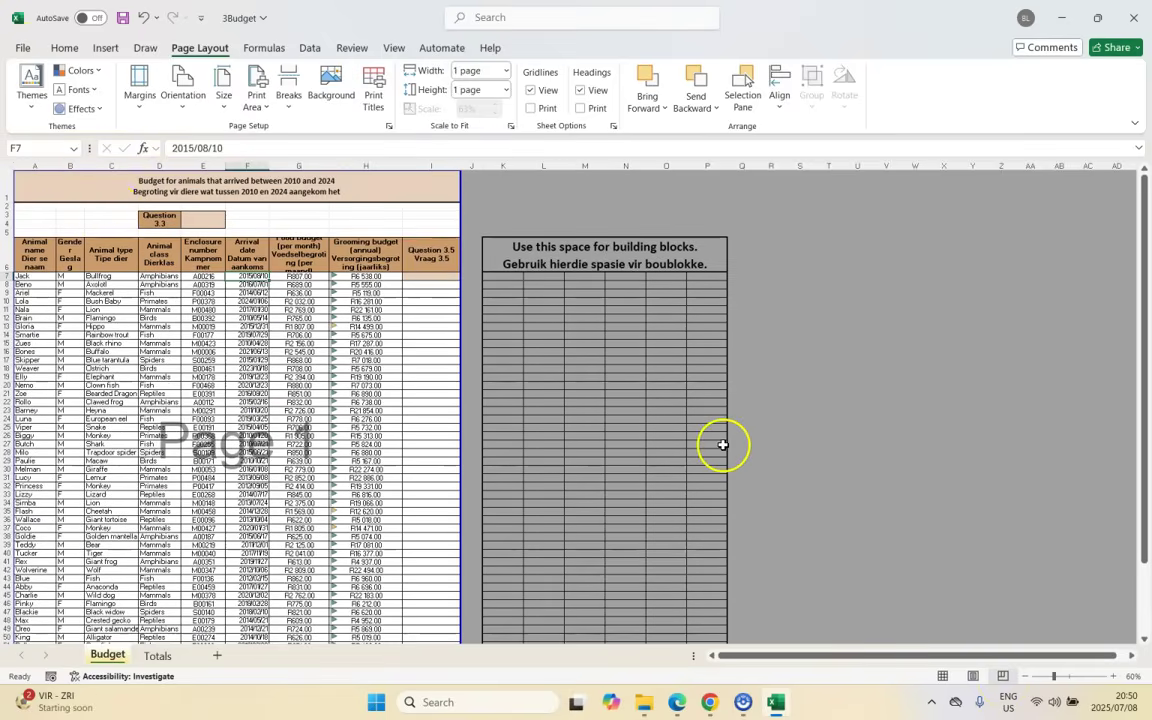
pyautogui.click(267, 107)
pyautogui.click(278, 133)
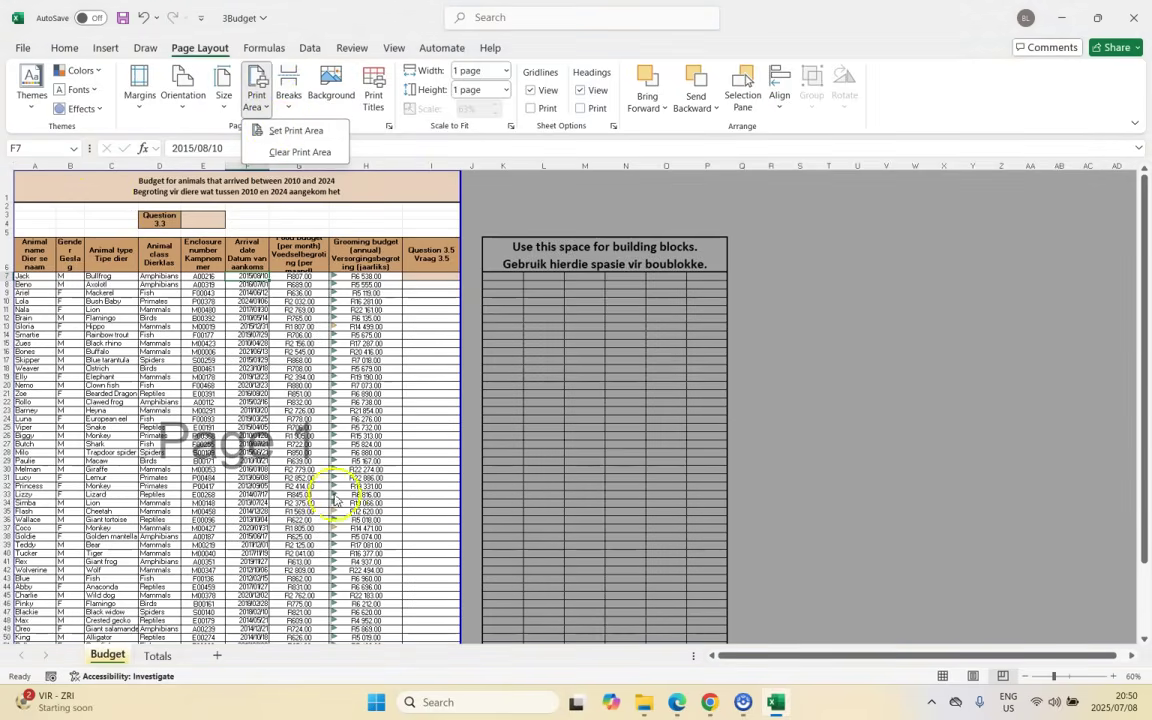
pyautogui.click(858, 263)
# Step: Switch to the exam paper in Edge and read question 3.3, noting the SUMIFS function, mammals and after 2015 criteria
pyautogui.click(677, 702)
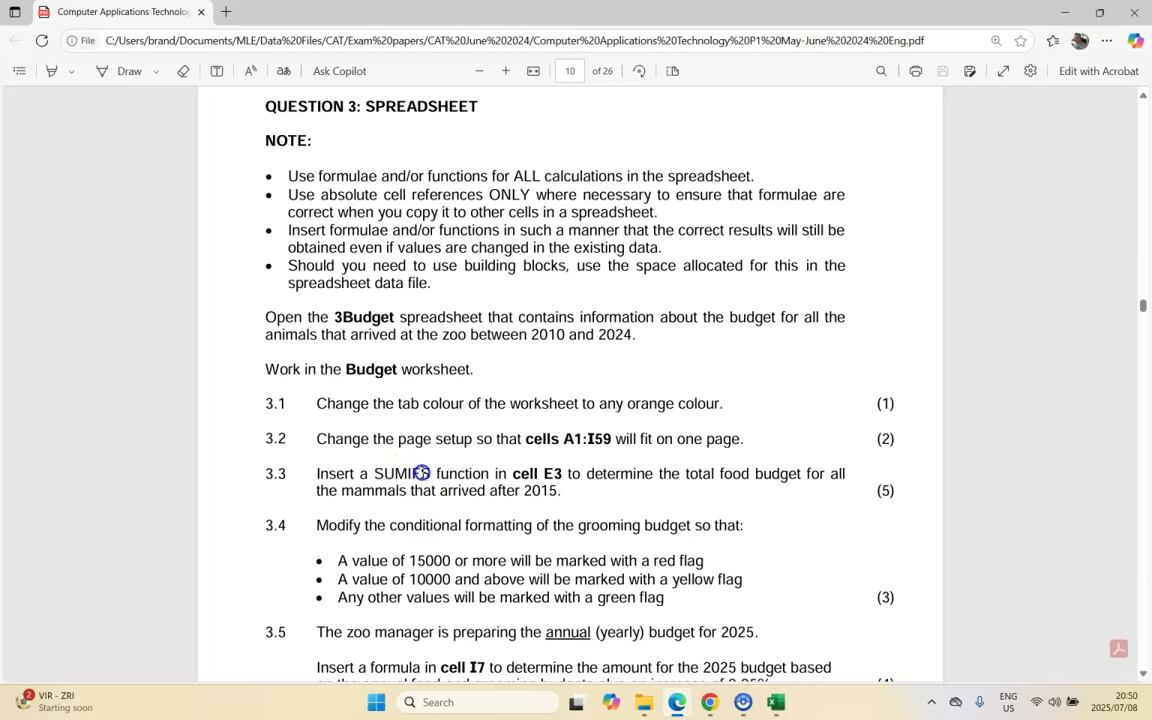
pyautogui.moveTo(425, 474); pyautogui.dragTo(431, 475)
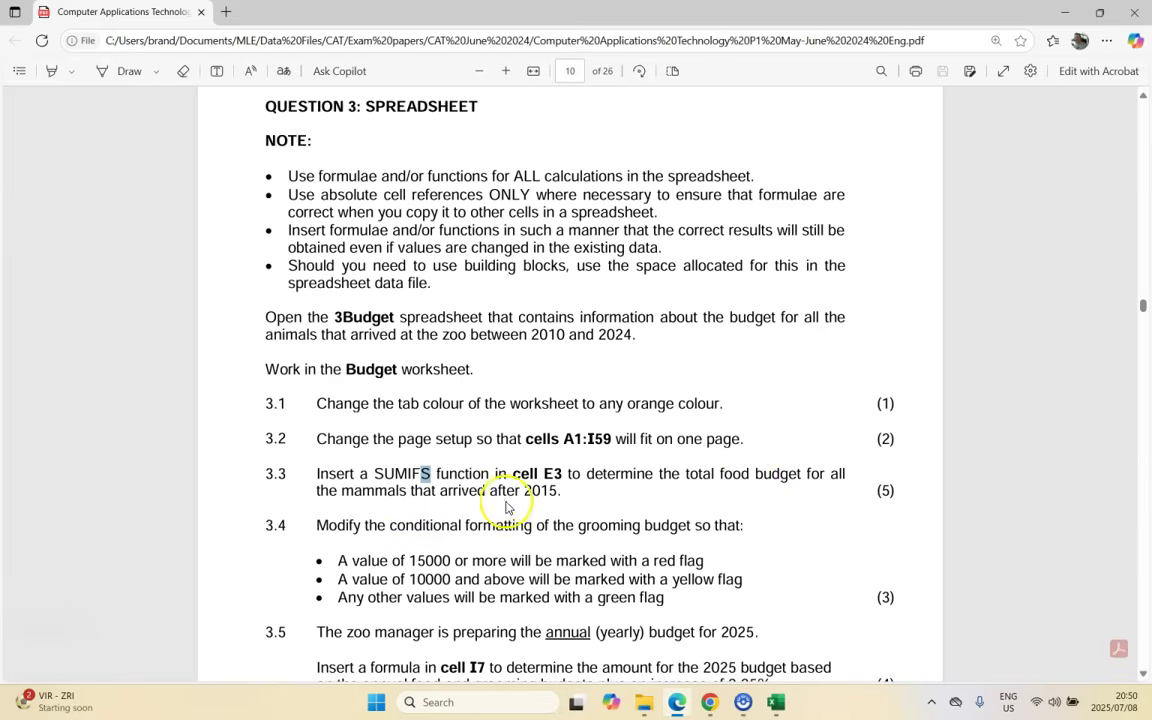
pyautogui.click(669, 478)
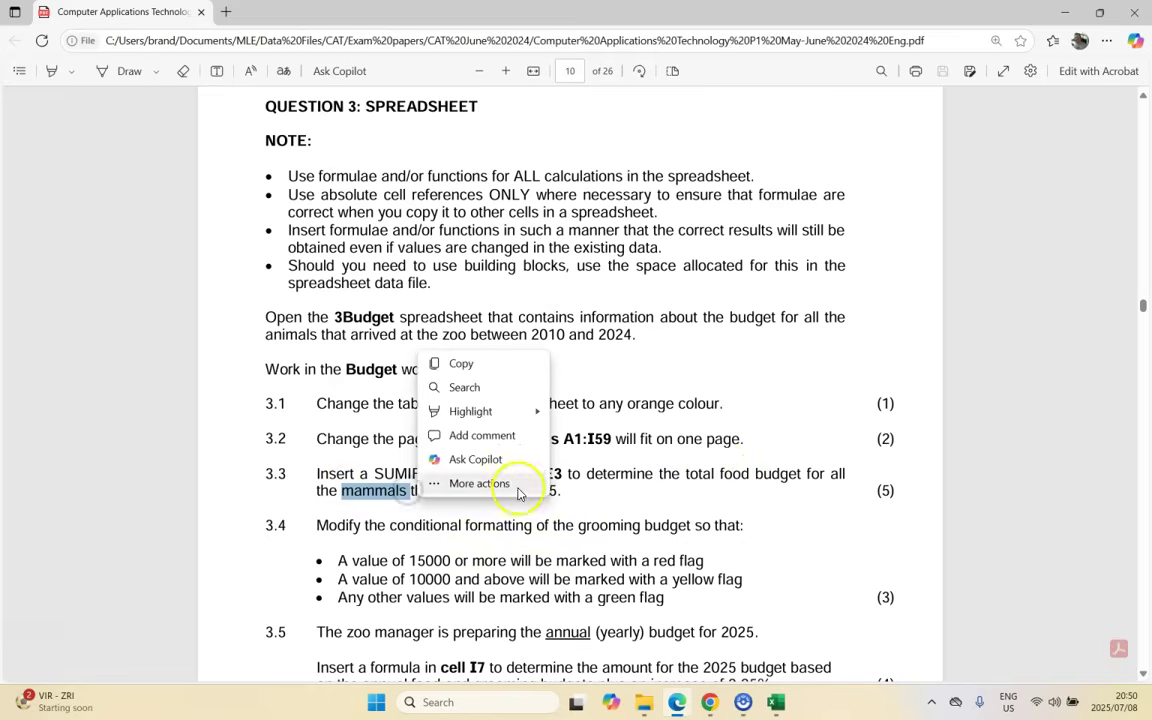
pyautogui.click(552, 490)
pyautogui.moveTo(545, 491)
pyautogui.mouseDown()
pyautogui.moveTo(504, 490)
pyautogui.moveTo(557, 490)
pyautogui.mouseUp()
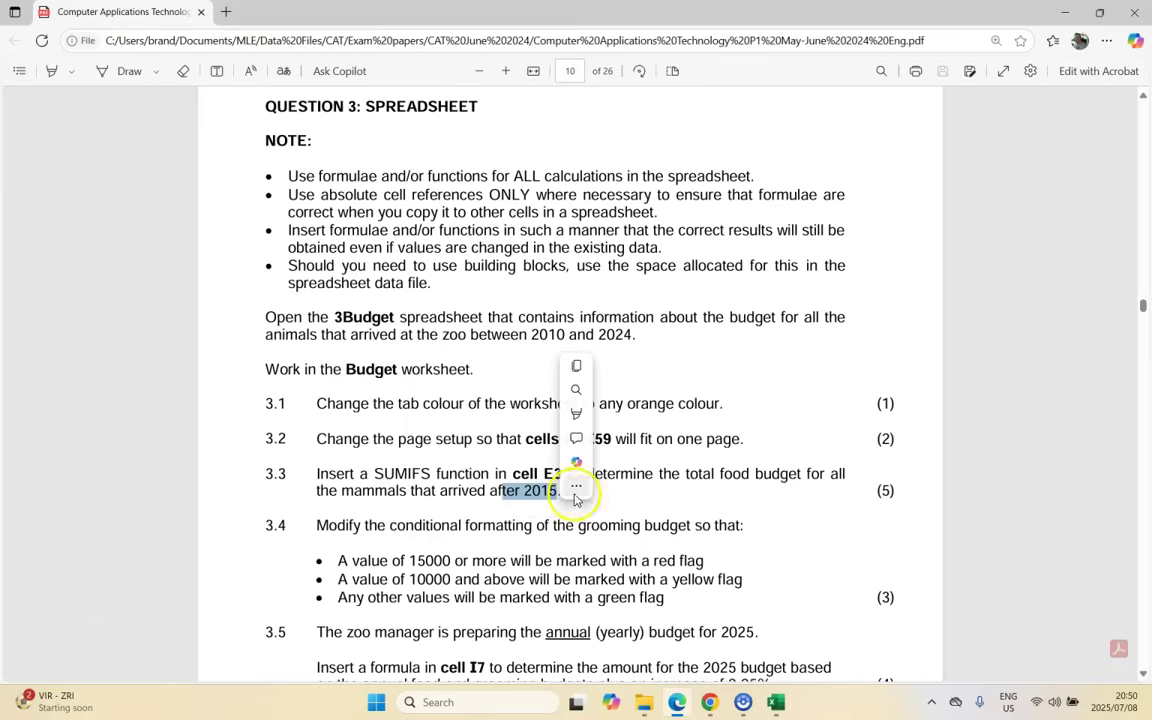
# Step: Switch to the 3Budget workbook in Excel and examine cell E3, the food budget column and the animal class column
pyautogui.click(775, 702)
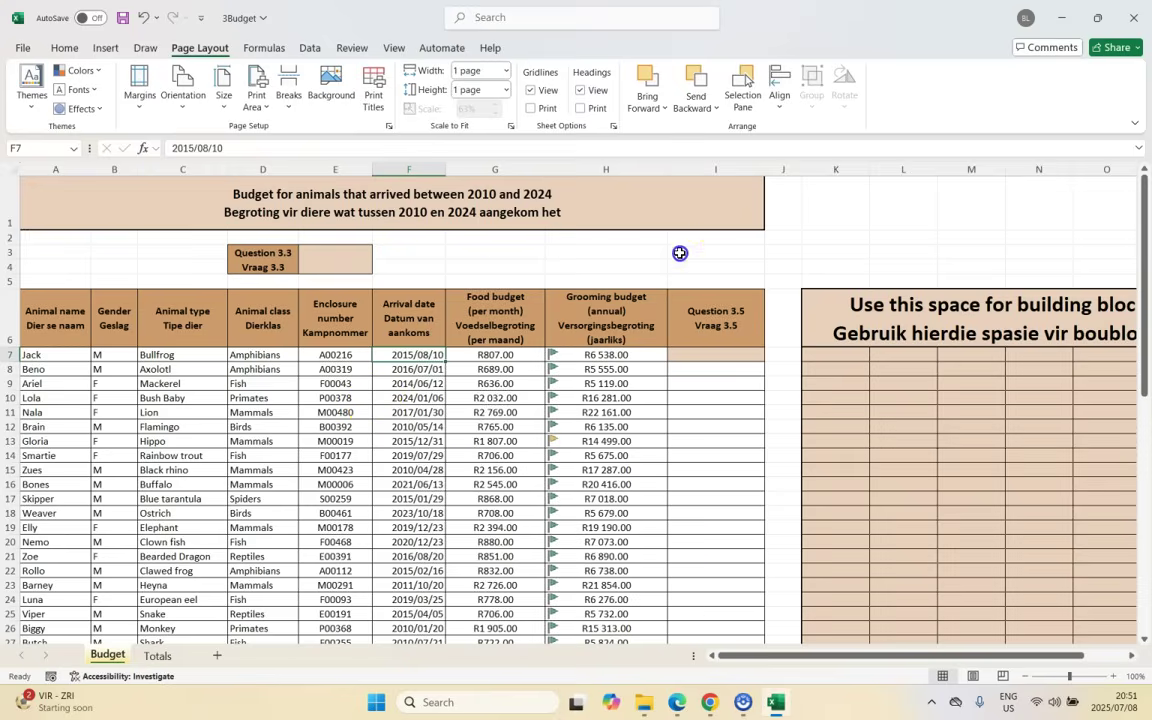
pyautogui.click(323, 257)
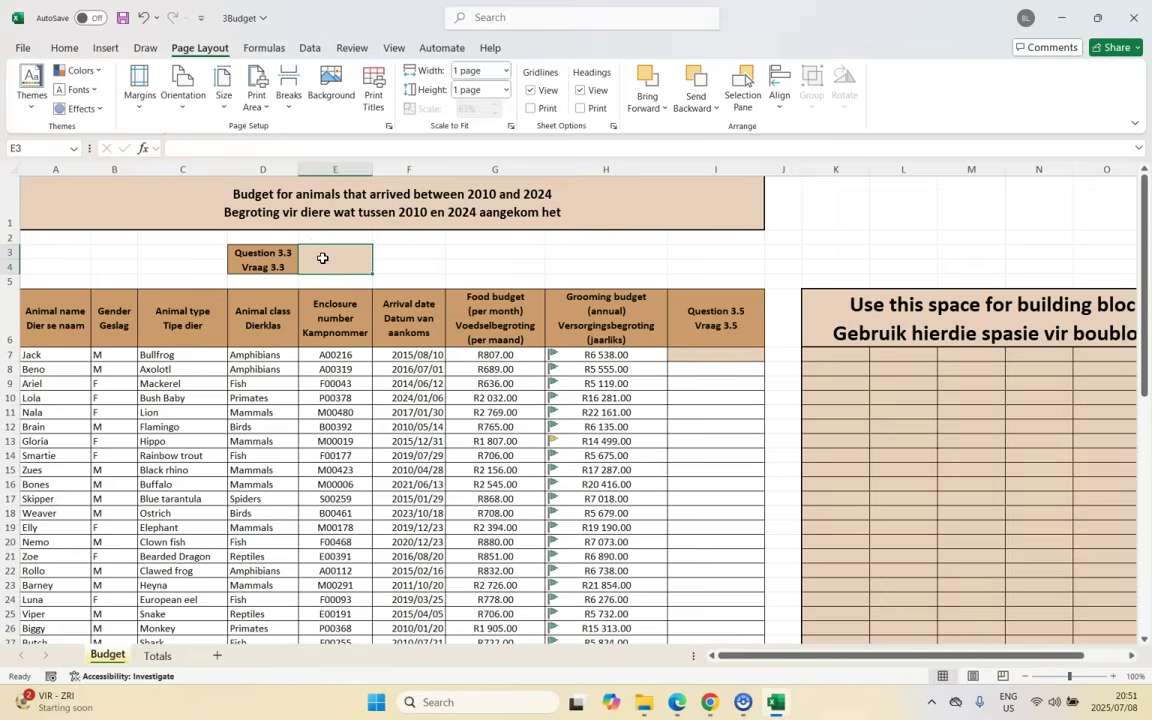
pyautogui.click(494, 357)
pyautogui.moveTo(494, 357); pyautogui.dragTo(518, 356)
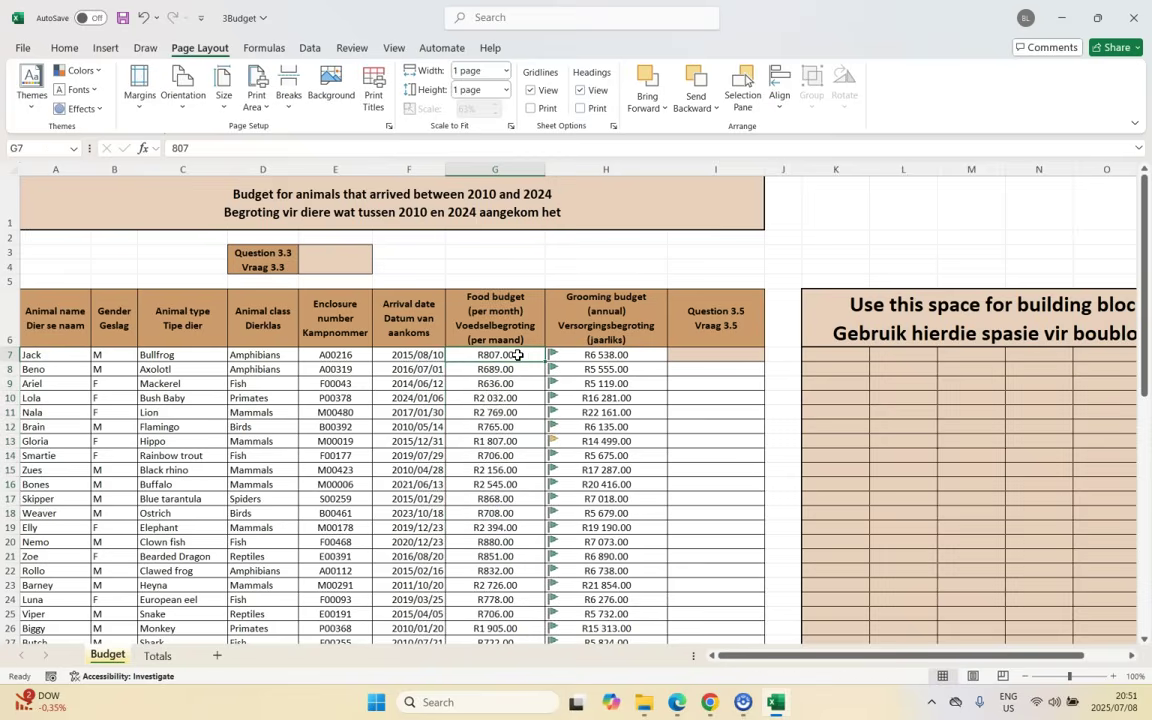
pyautogui.click(255, 355)
pyautogui.click(258, 398)
pyautogui.click(255, 412)
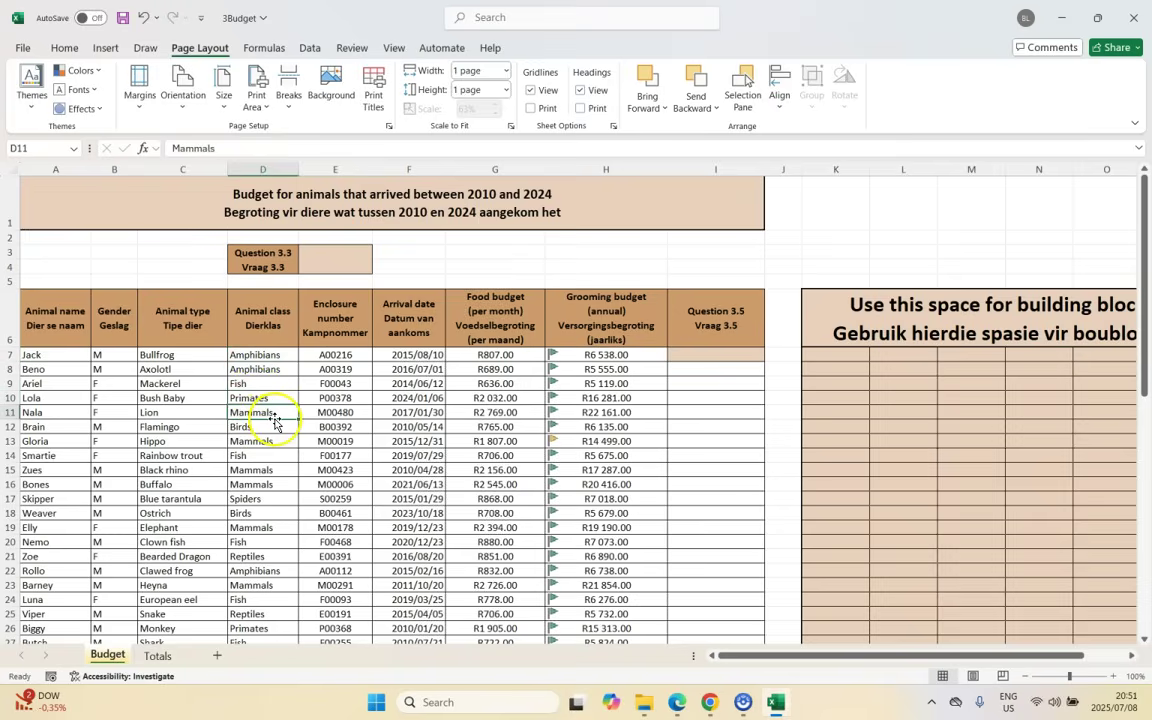
# Step: Recheck question 3.3 in the Edge exam paper, and compare animal class, arrival date and food budget for mammal rows on the Budget sheet
pyautogui.click(676, 702)
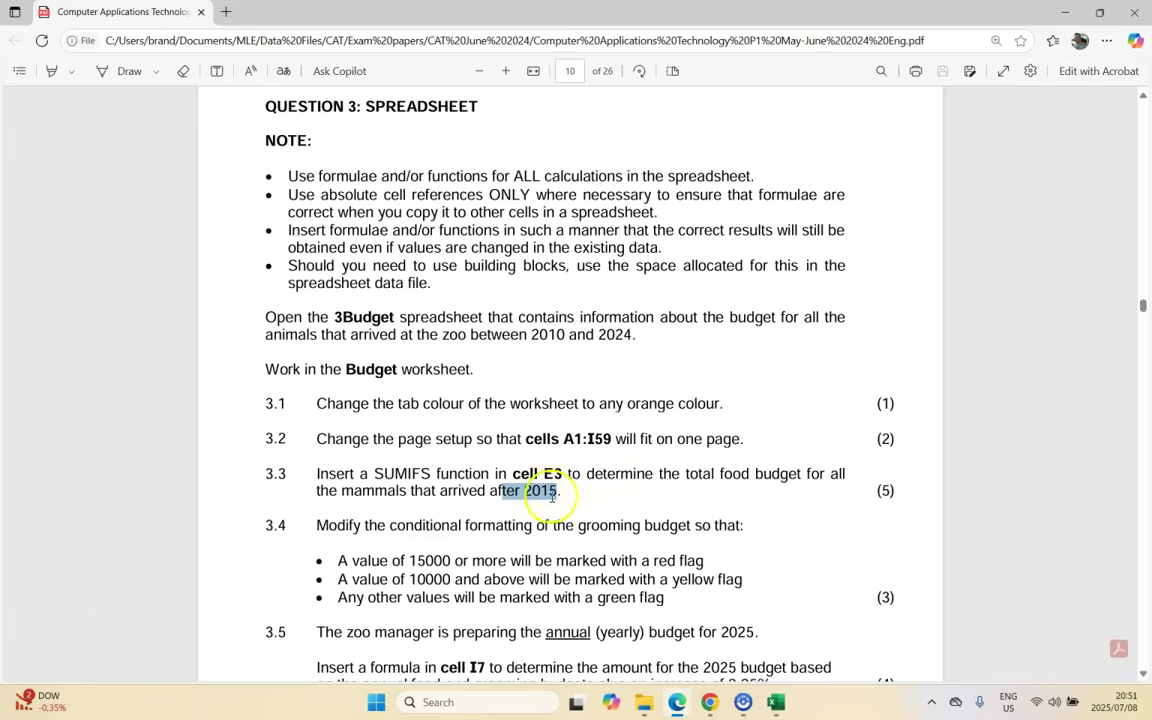
pyautogui.hotkey('alt', 'Tab')
pyautogui.click(415, 369)
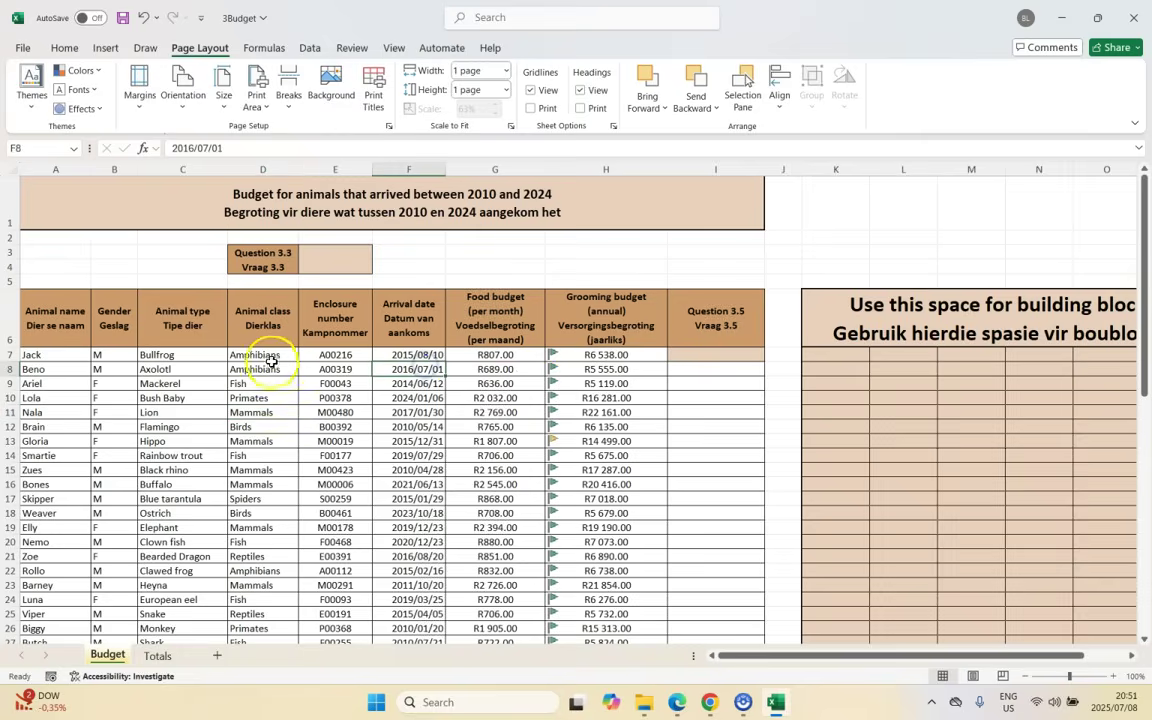
pyautogui.click(265, 411)
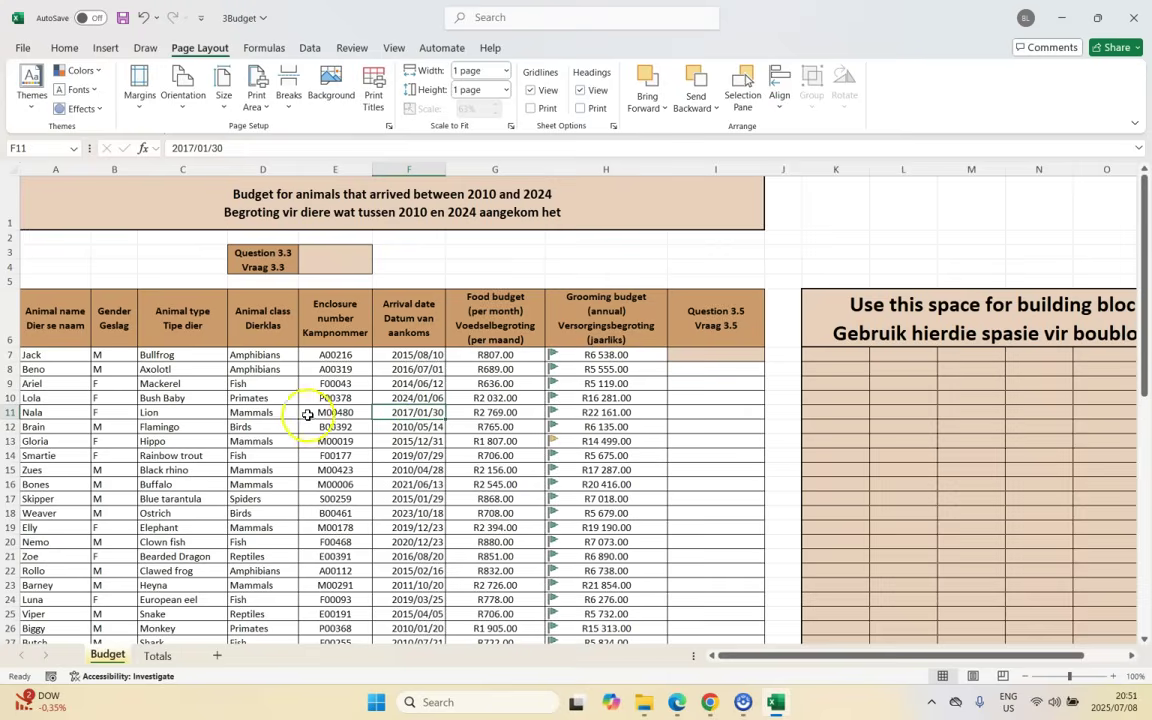
pyautogui.click(505, 412)
pyautogui.click(257, 441)
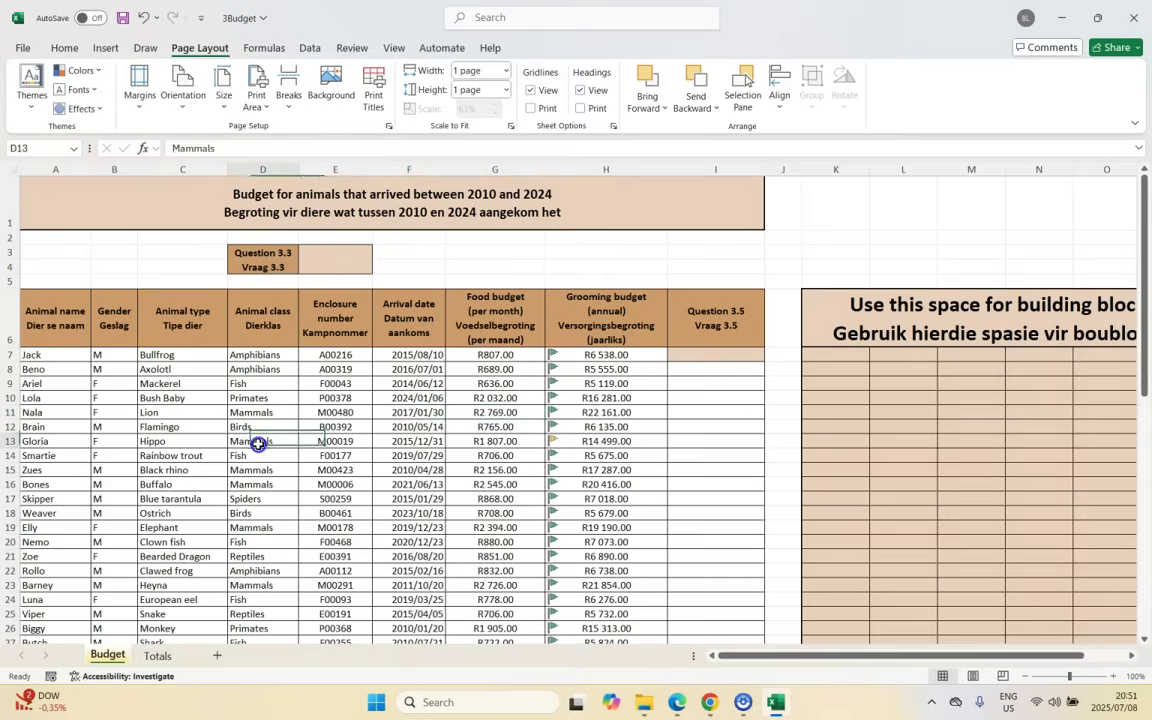
pyautogui.click(403, 444)
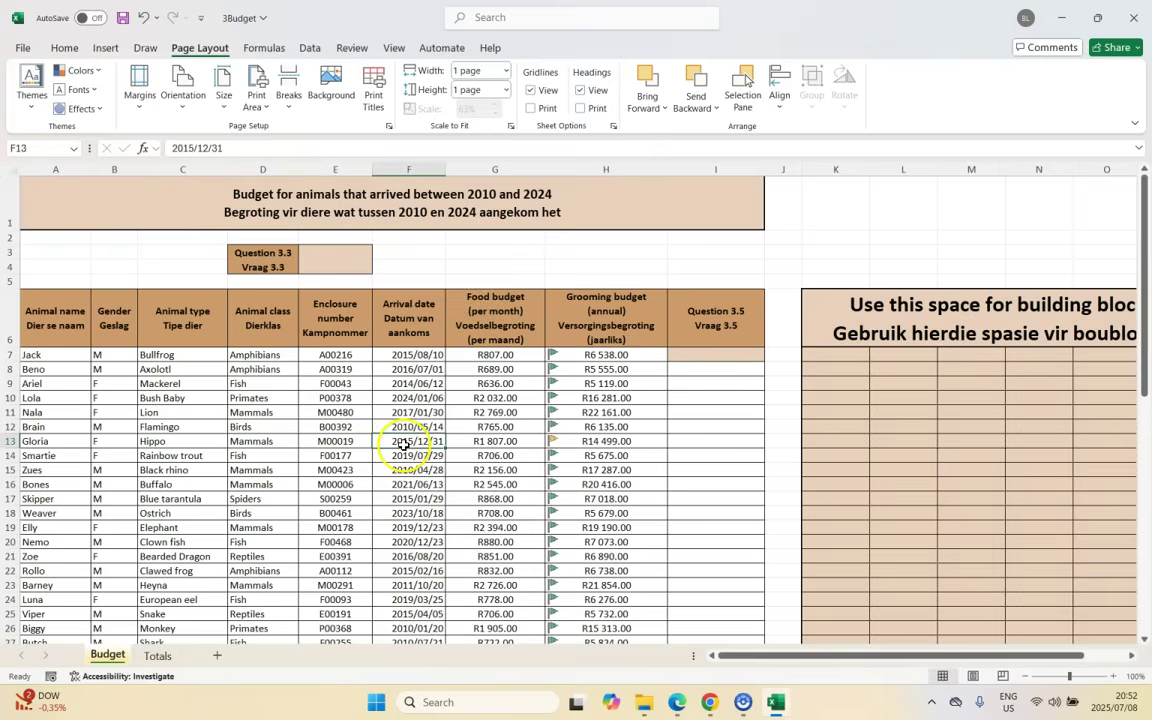
pyautogui.click(257, 470)
pyautogui.click(403, 470)
pyautogui.click(257, 484)
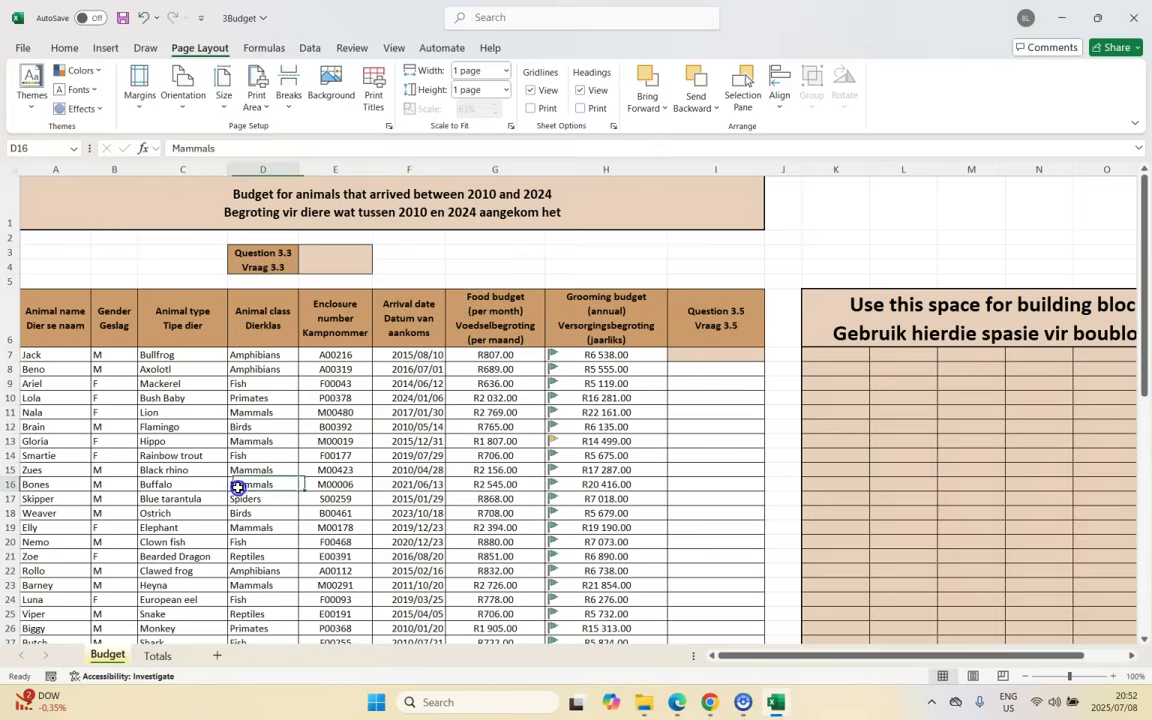
pyautogui.click(403, 484)
pyautogui.click(487, 484)
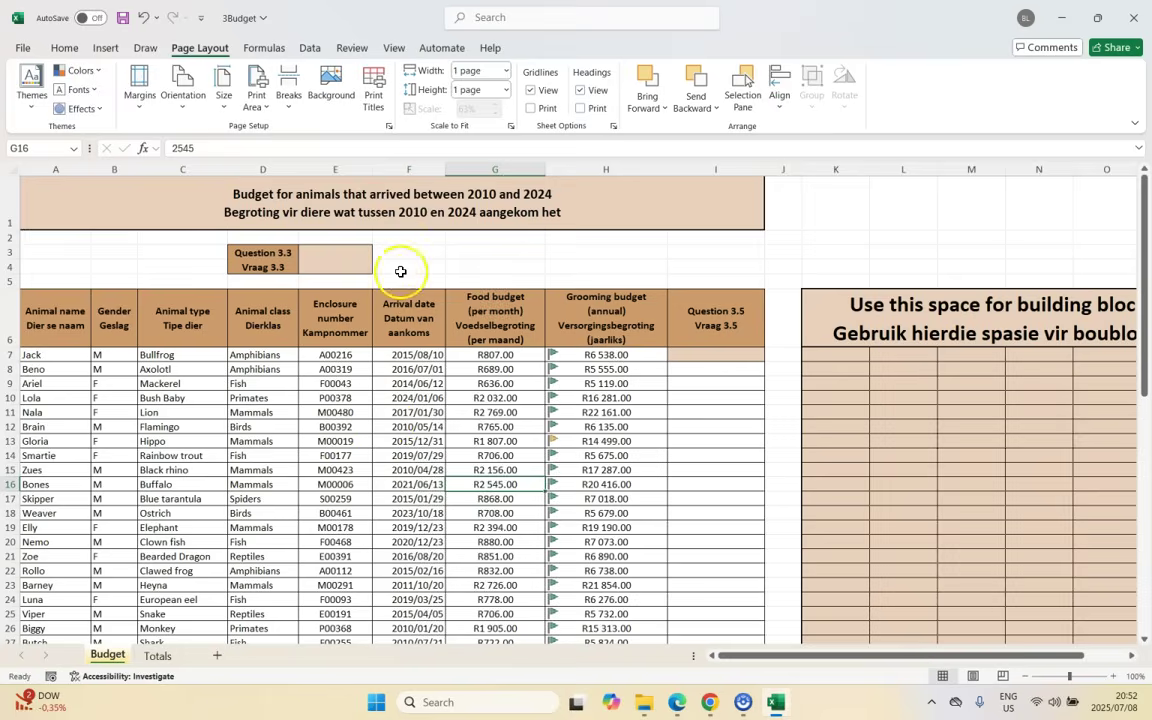
# Step: Start a SUMIFS formula in cell E3 with the food budget cells G7:G59 as the sum range
pyautogui.click(336, 260)
pyautogui.write('=su')
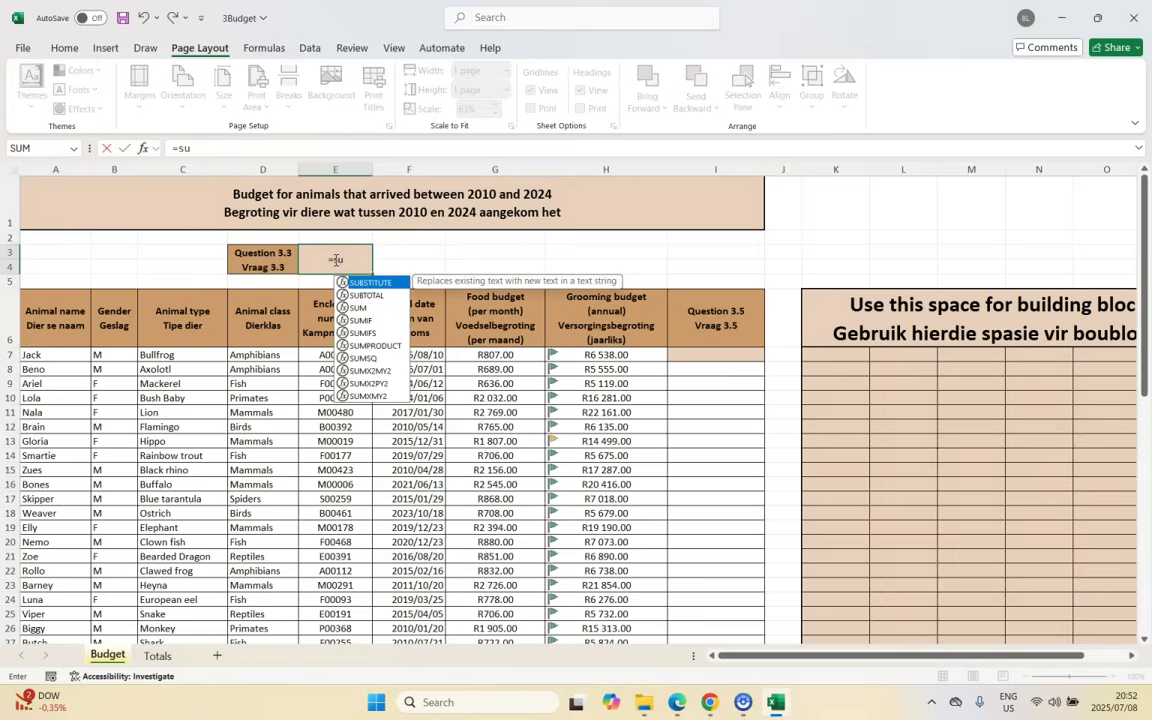
pyautogui.write('mifs(')
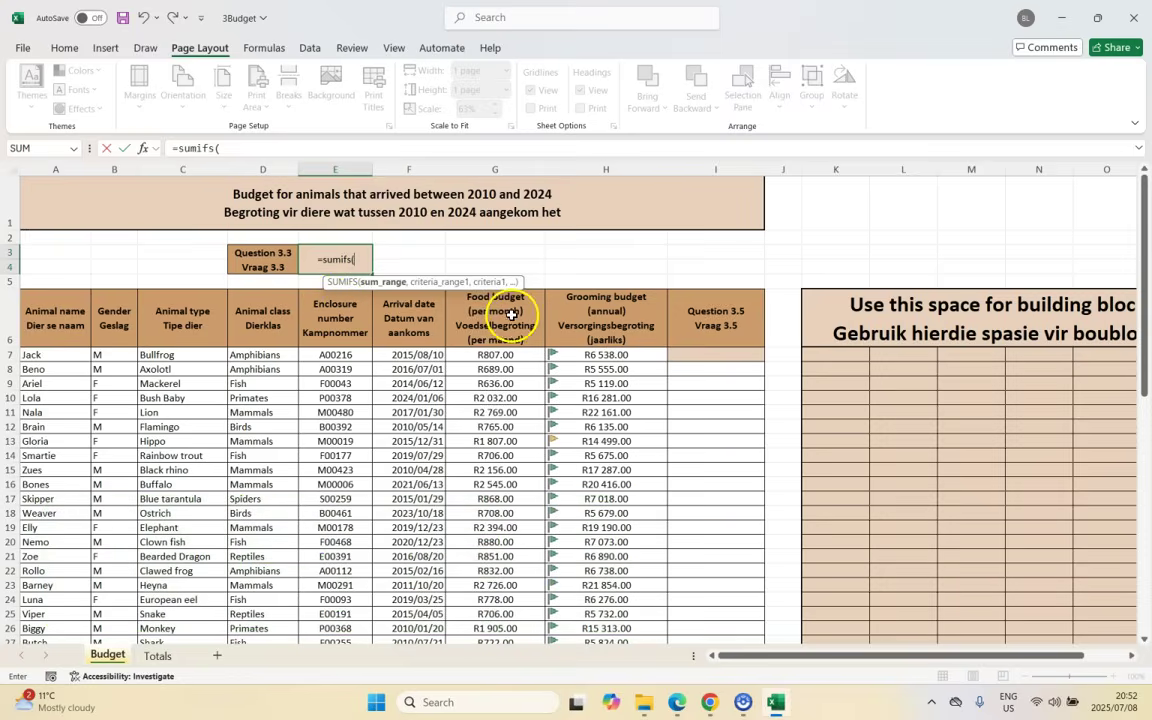
pyautogui.moveTo(509, 354); pyautogui.dragTo(494, 617)
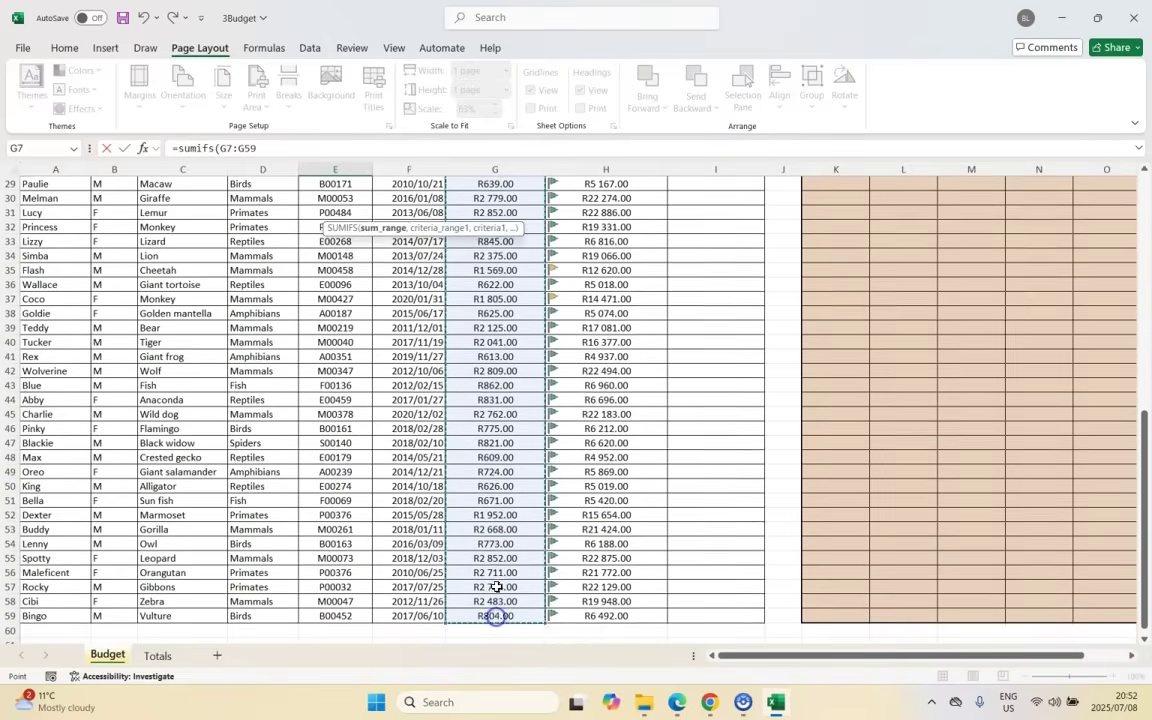
pyautogui.scroll(9, 485, 424)
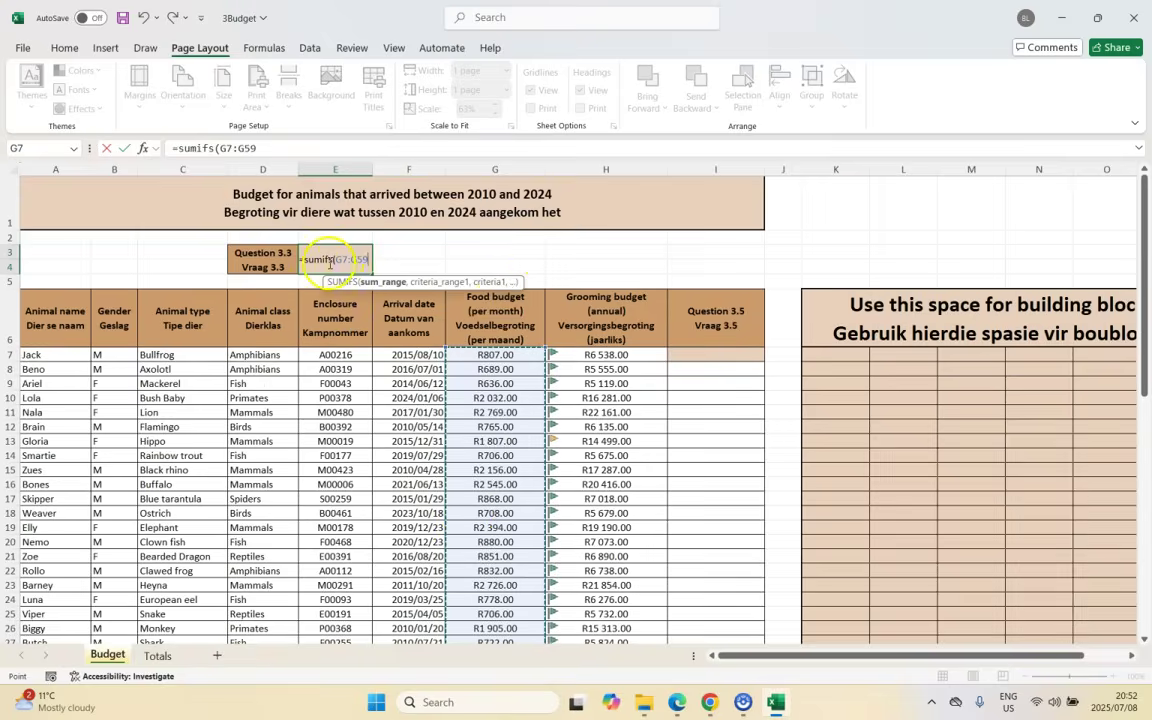
pyautogui.write(',')
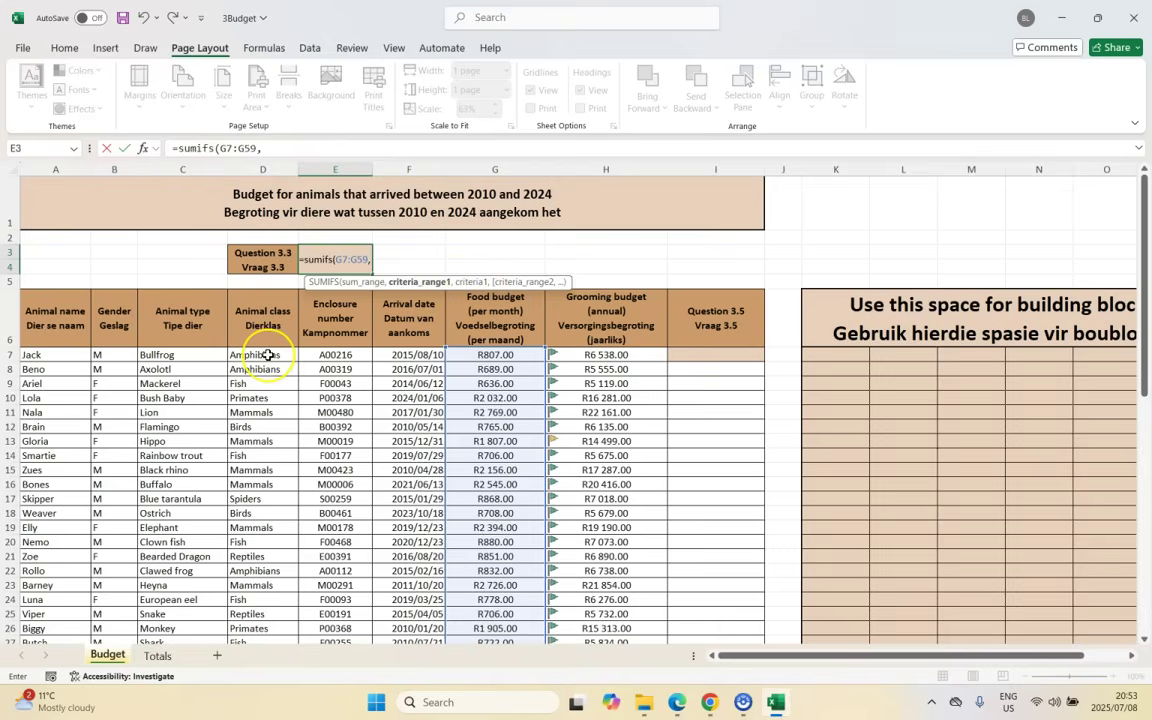
# Step: Add the animal class cells D7:D59 as the first criteria range with the criterion "Mammals"
pyautogui.moveTo(268, 355); pyautogui.dragTo(262, 658)
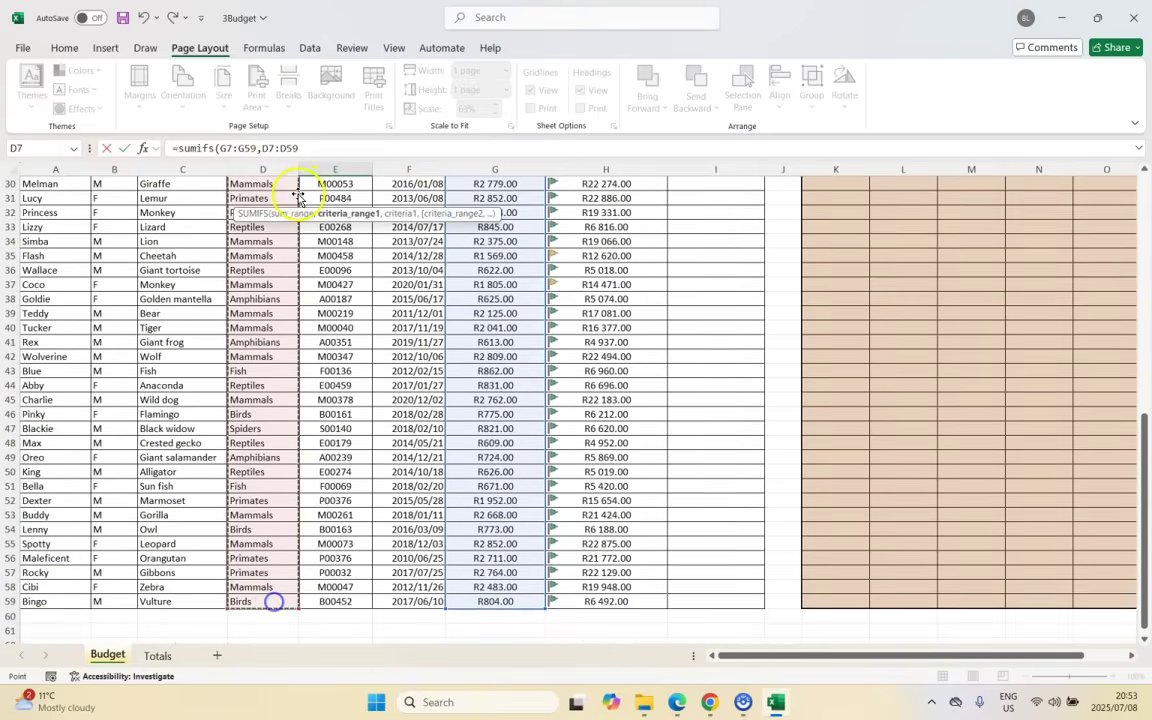
pyautogui.scroll(10, 260, 266)
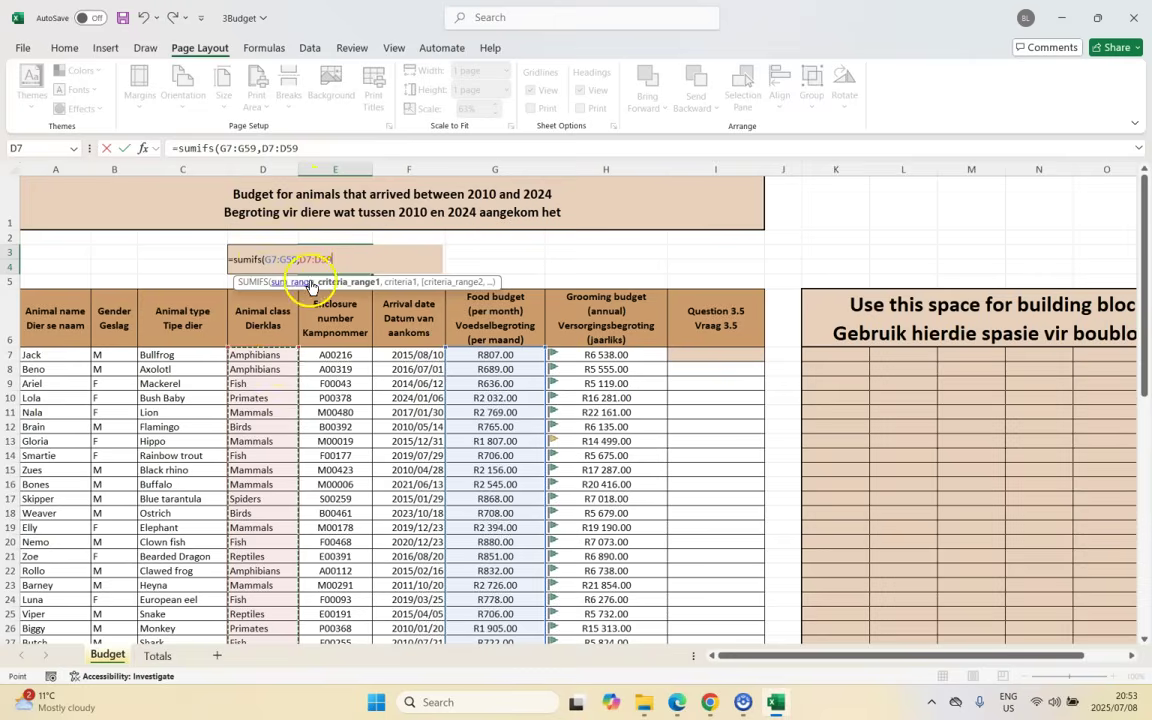
pyautogui.write(',"Mammals')
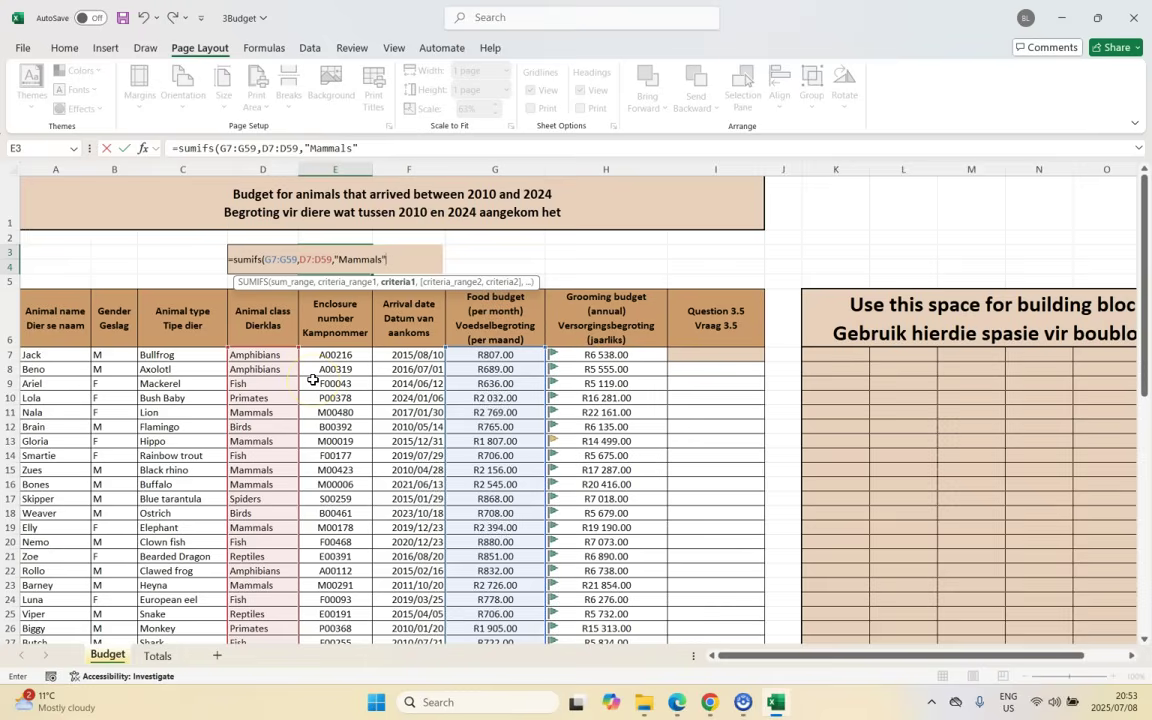
# Step: Add the arrival dates F7:F59 as the second criteria range with the criterion ">=2016/01/01" and complete the SUMIFS formula in E3
pyautogui.write(',')
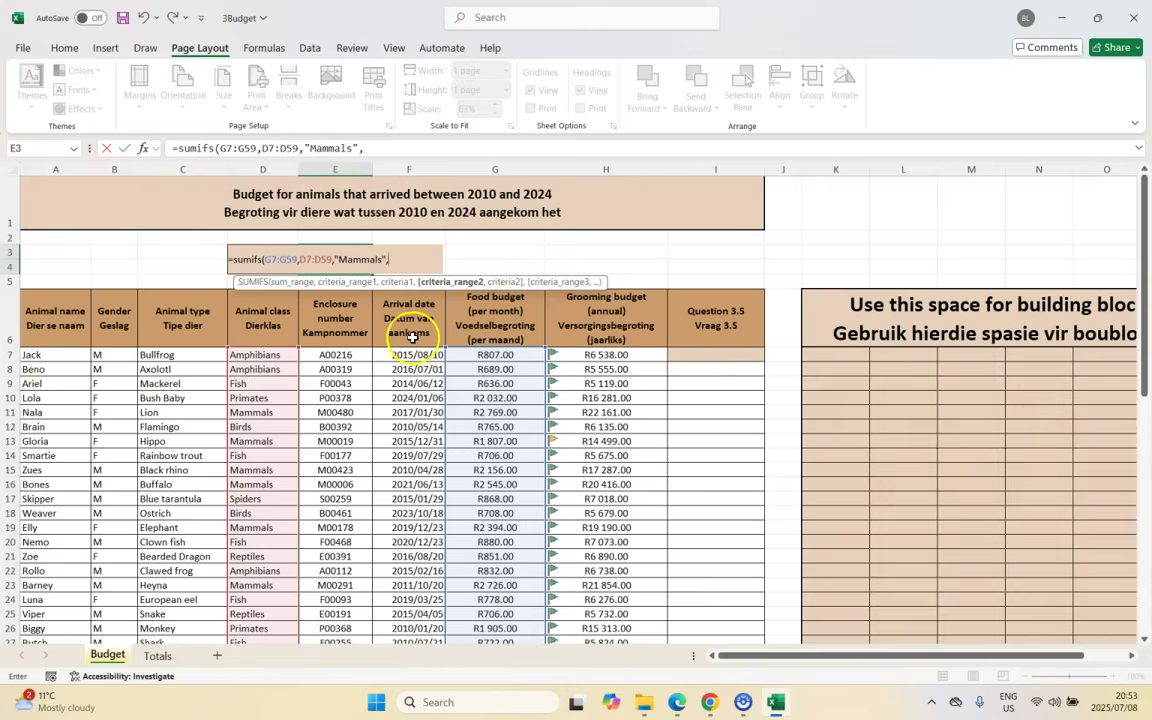
pyautogui.moveTo(409, 355); pyautogui.dragTo(416, 615)
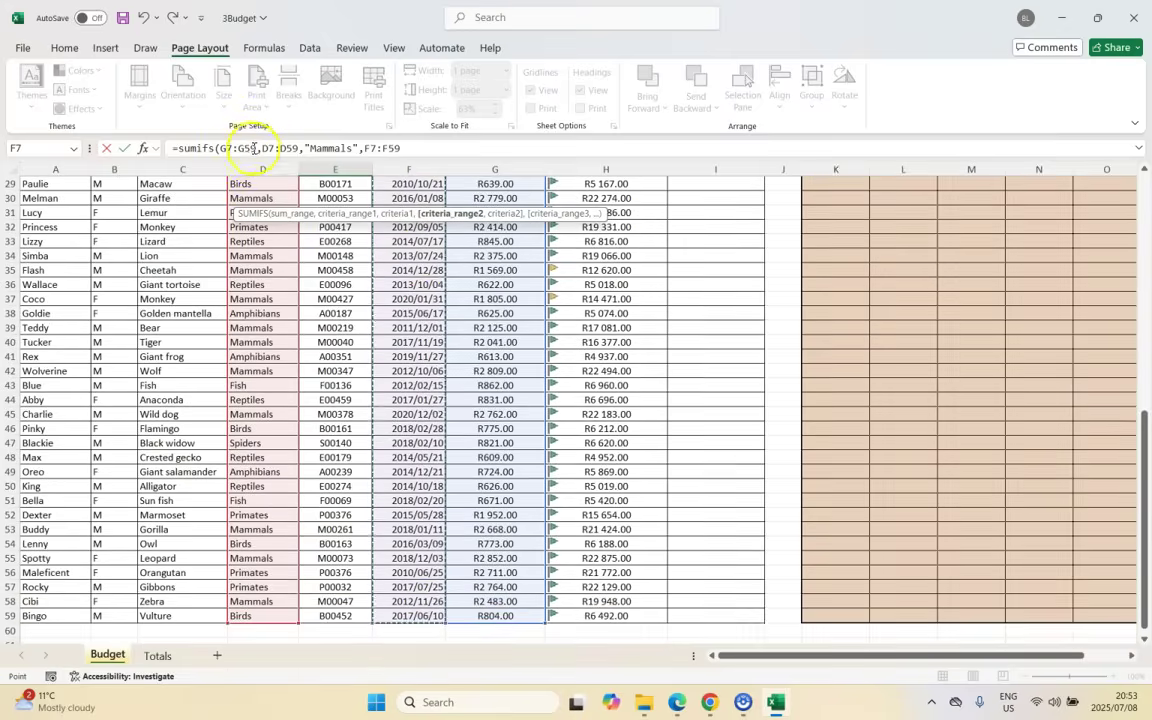
pyautogui.click(405, 148)
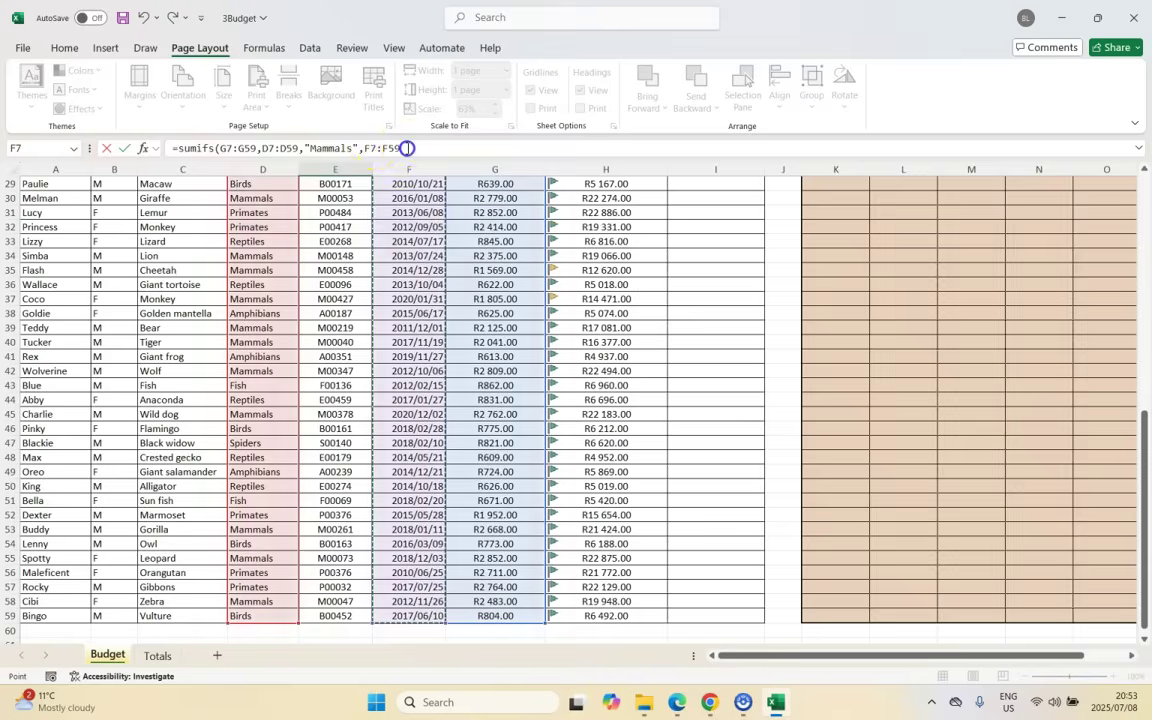
pyautogui.write(',')
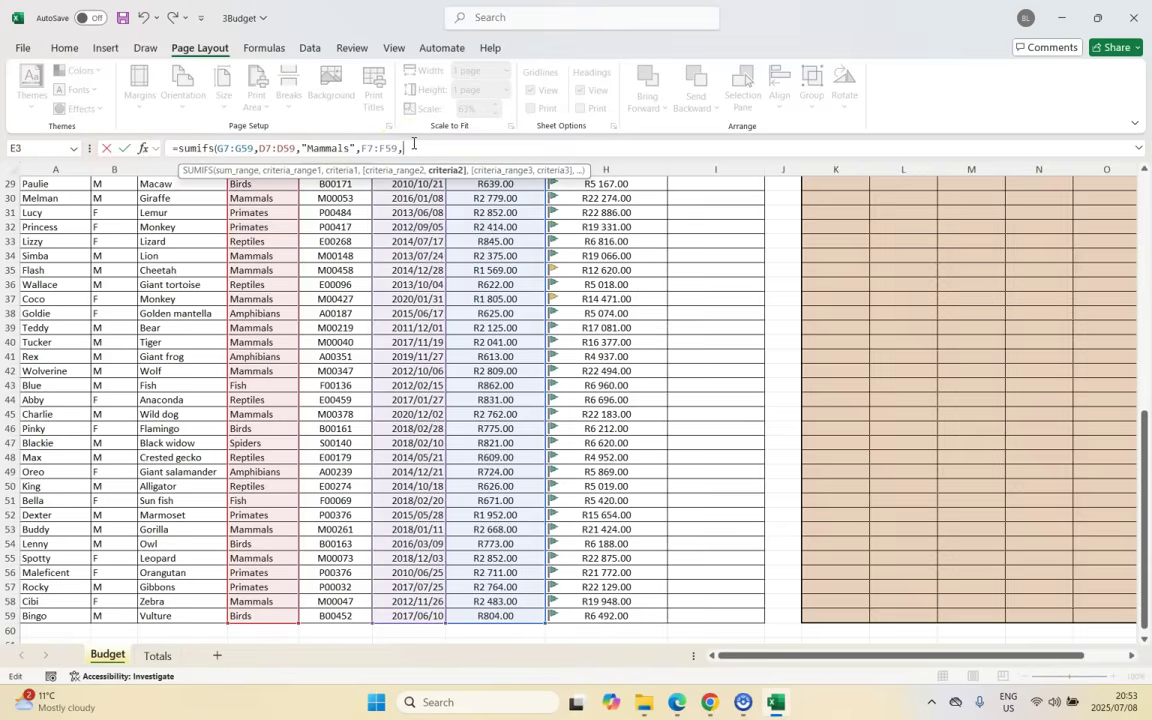
pyautogui.scroll(8, 390, 325)
pyautogui.scroll(1, 395, 310)
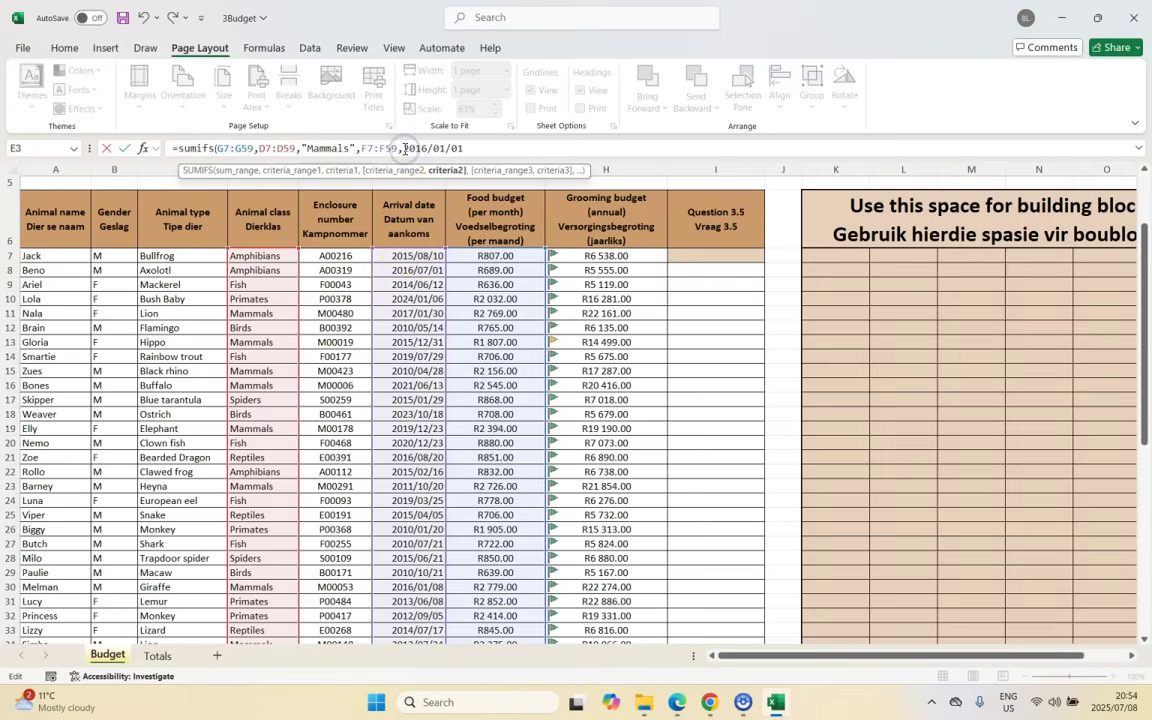
pyautogui.write('>=')
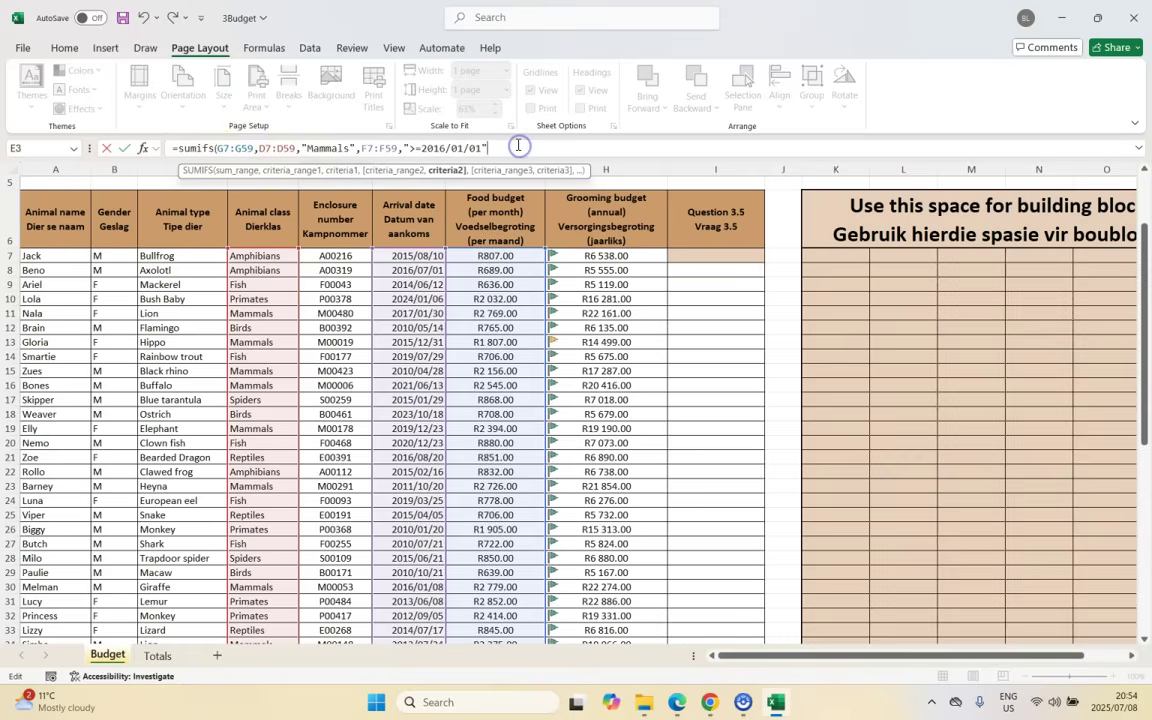
pyautogui.write(')')
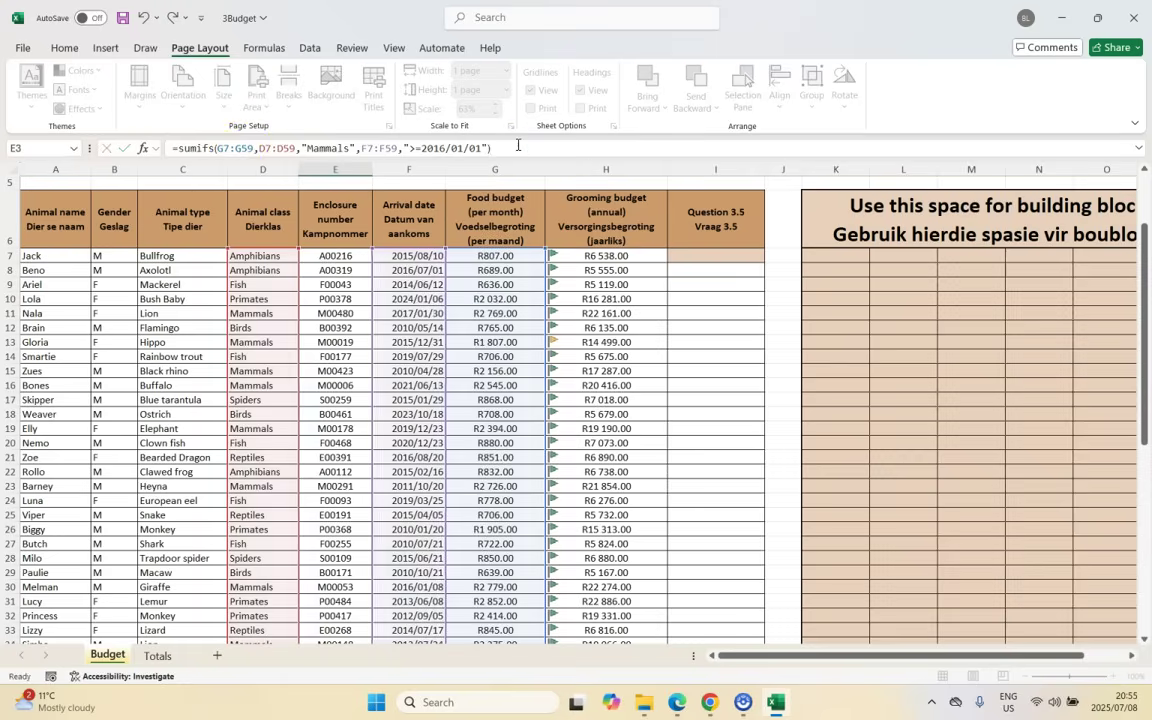
pyautogui.press('Return')
pyautogui.click(320, 248)
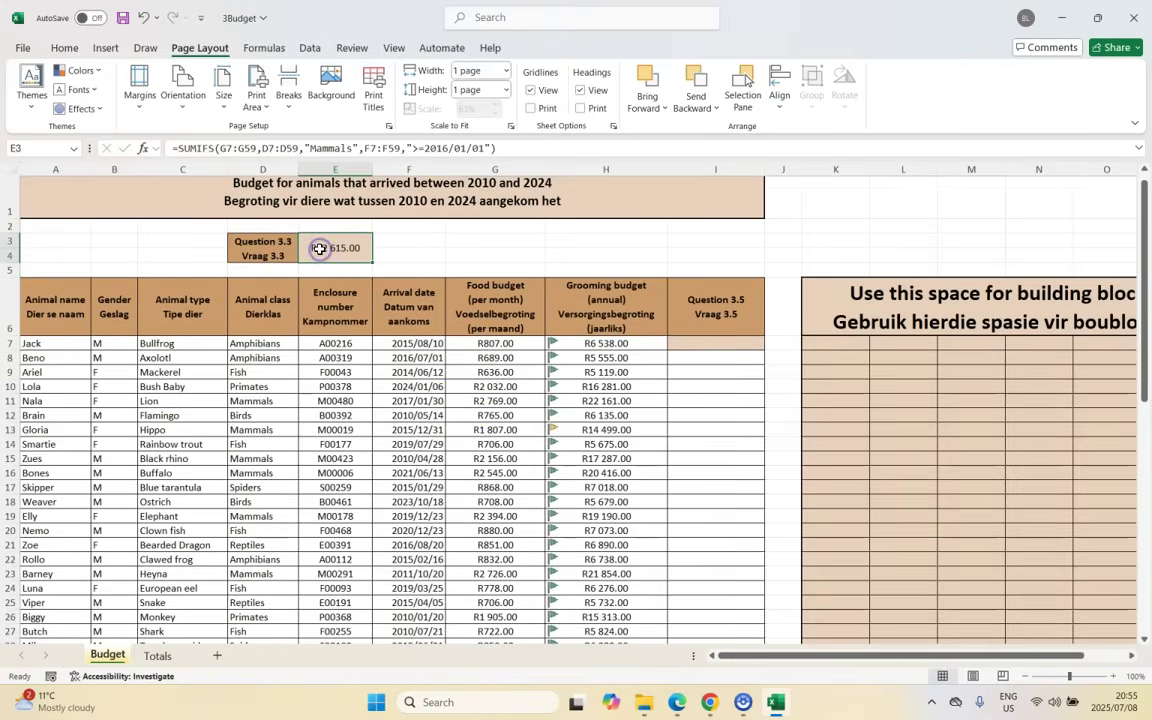
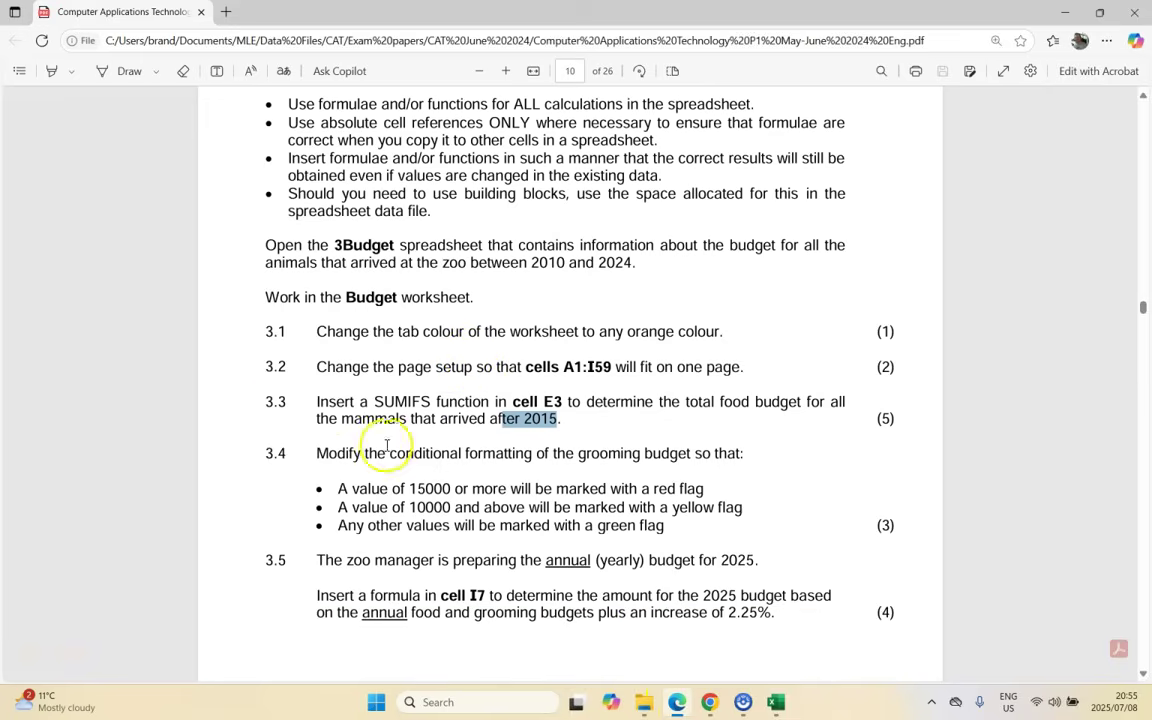
# Step: Read question 3.4 about the grooming budget's conditional formatting in the Edge exam paper and return to the Excel workbook
pyautogui.moveTo(265, 450); pyautogui.dragTo(276, 449)
pyautogui.click(278, 449)
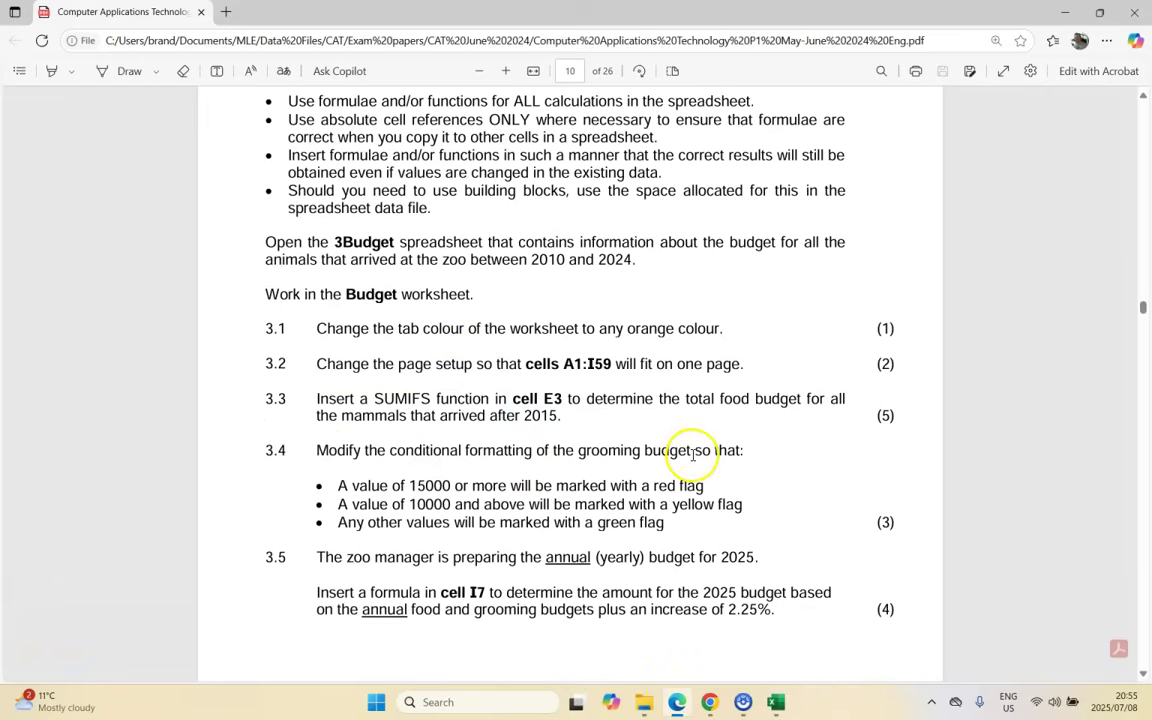
pyautogui.hotkey('alt', 'Tab')
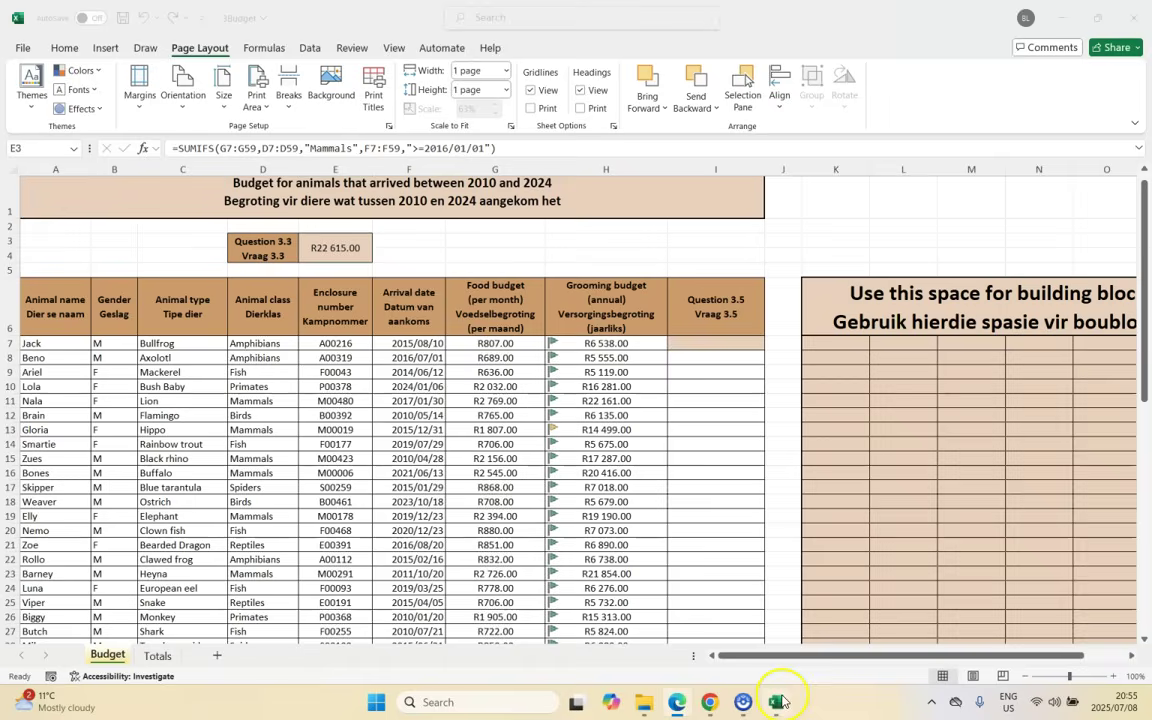
# Step: Open the existing icon set rule on the grooming budget cells H7:H59 for editing, consulting question 3.4 in the Edge exam paper
pyautogui.moveTo(606, 343); pyautogui.dragTo(597, 614)
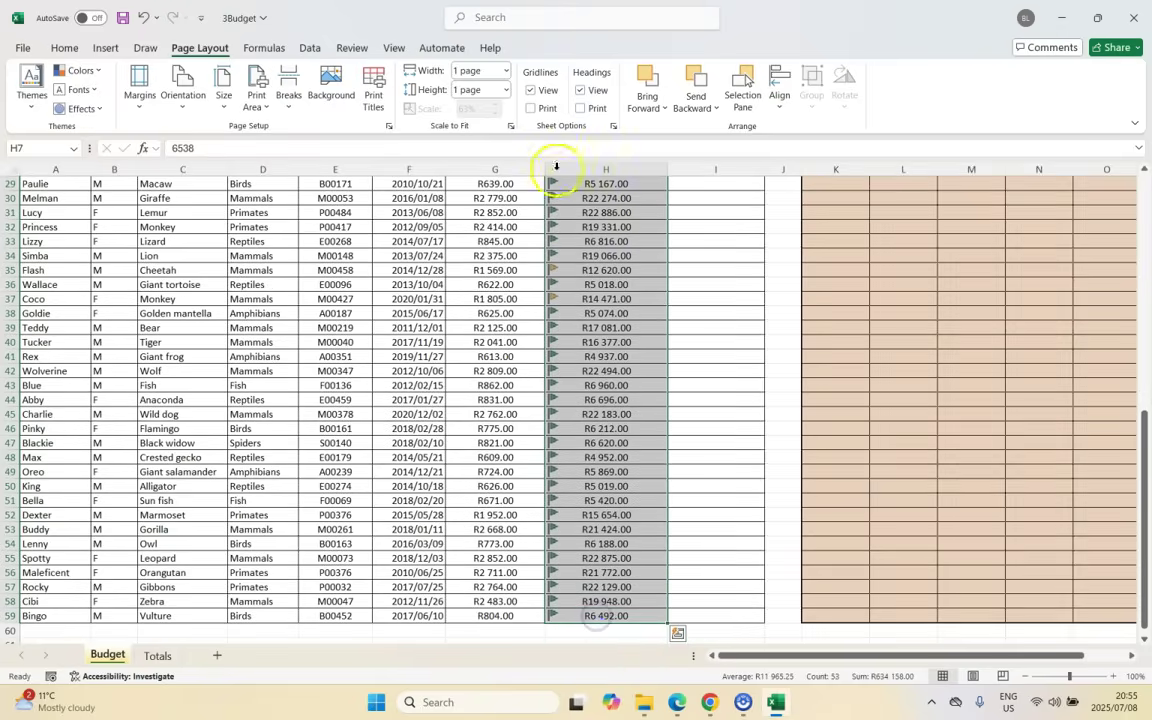
pyautogui.click(64, 48)
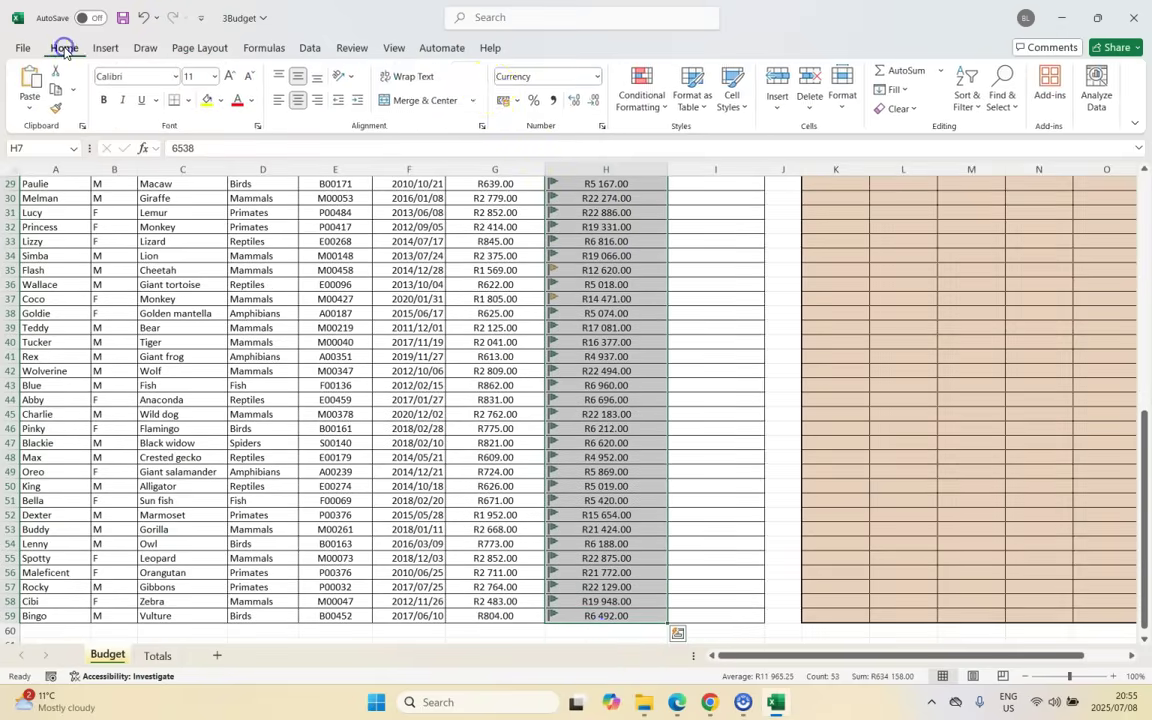
pyautogui.click(659, 114)
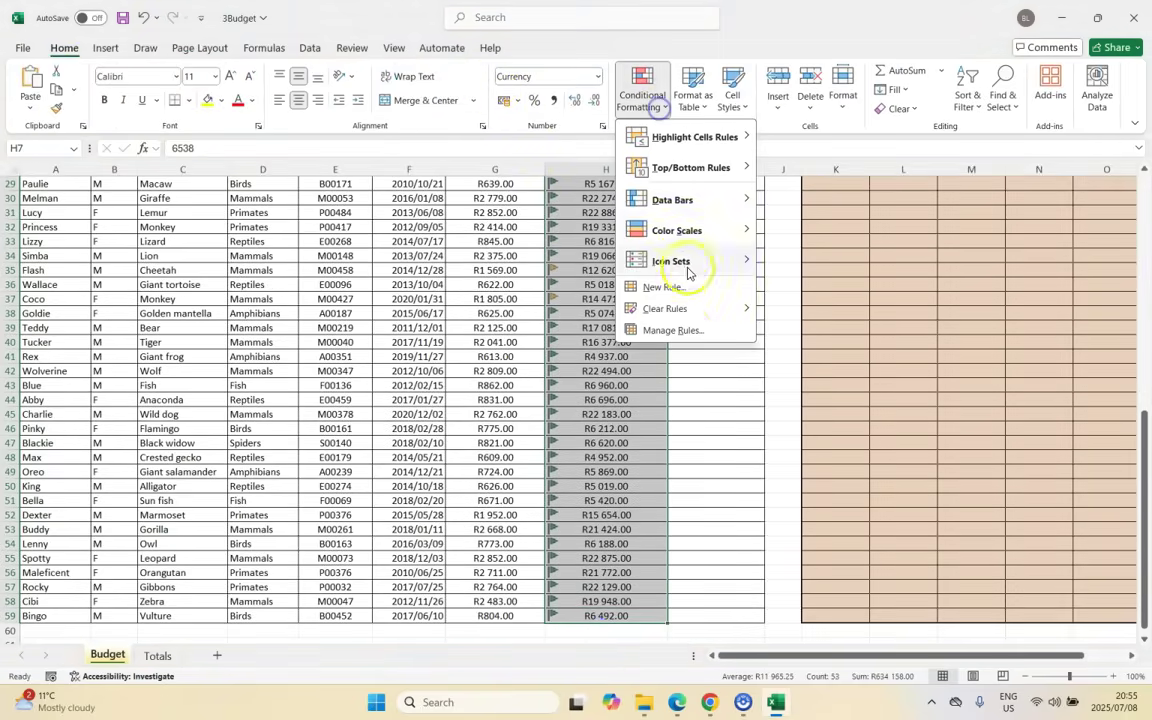
pyautogui.click(686, 331)
pyautogui.click(470, 476)
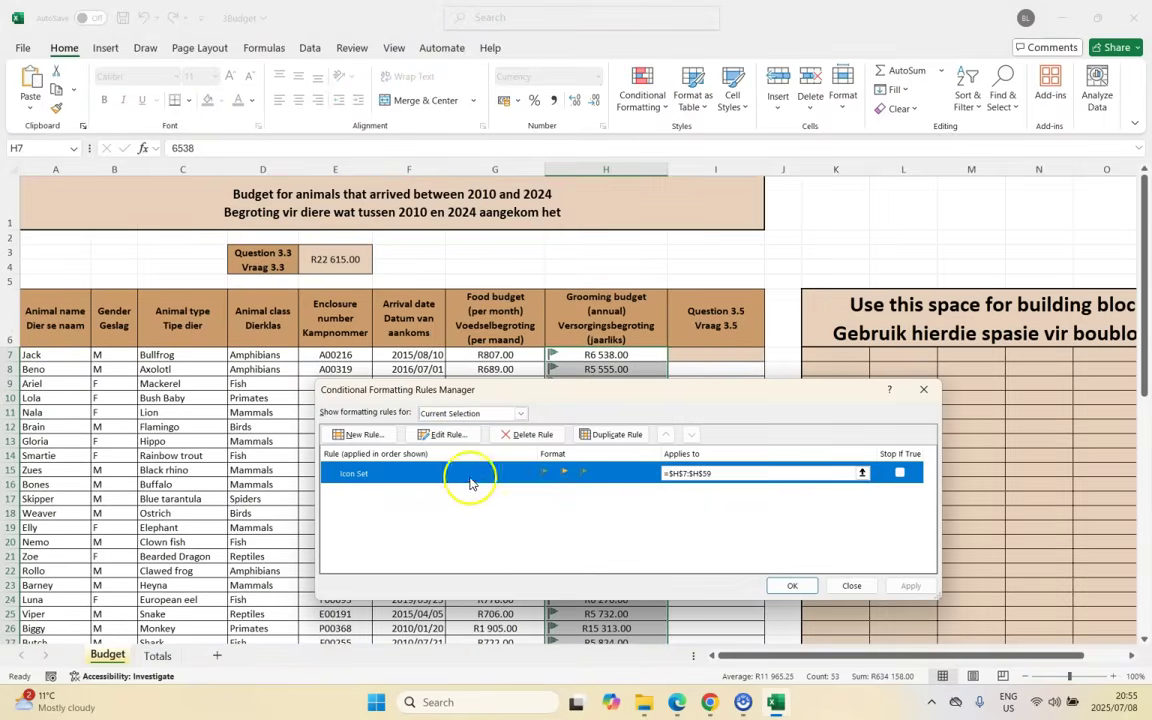
pyautogui.click(676, 702)
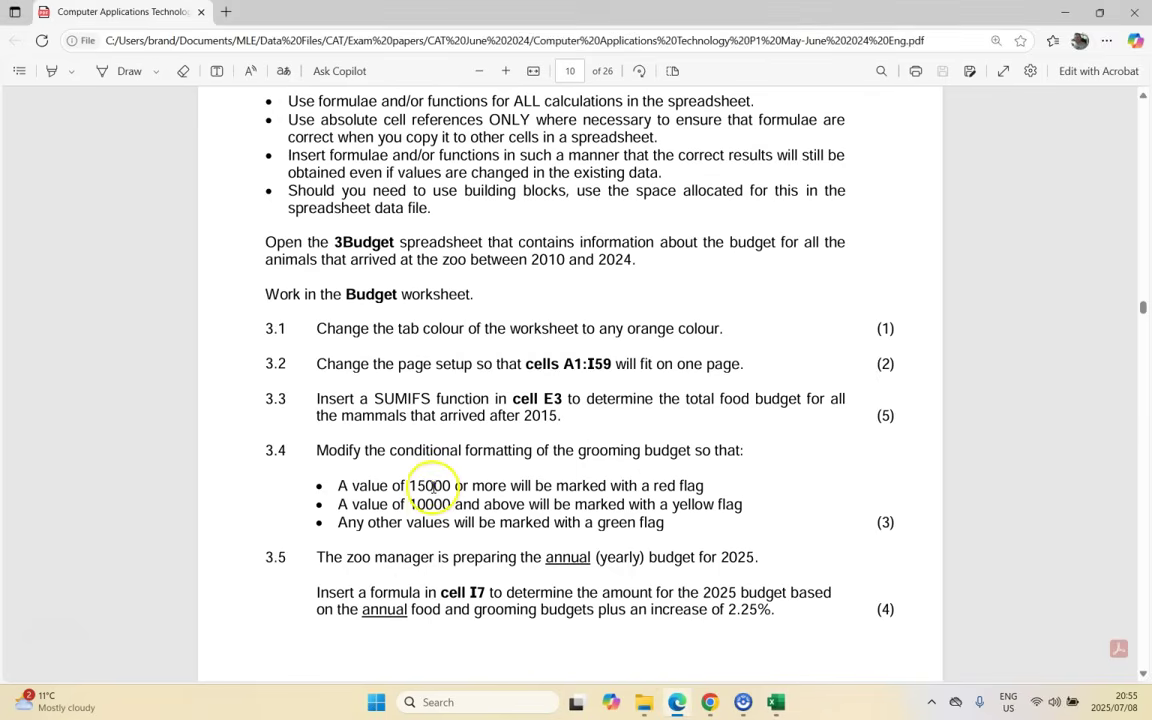
pyautogui.click(775, 702)
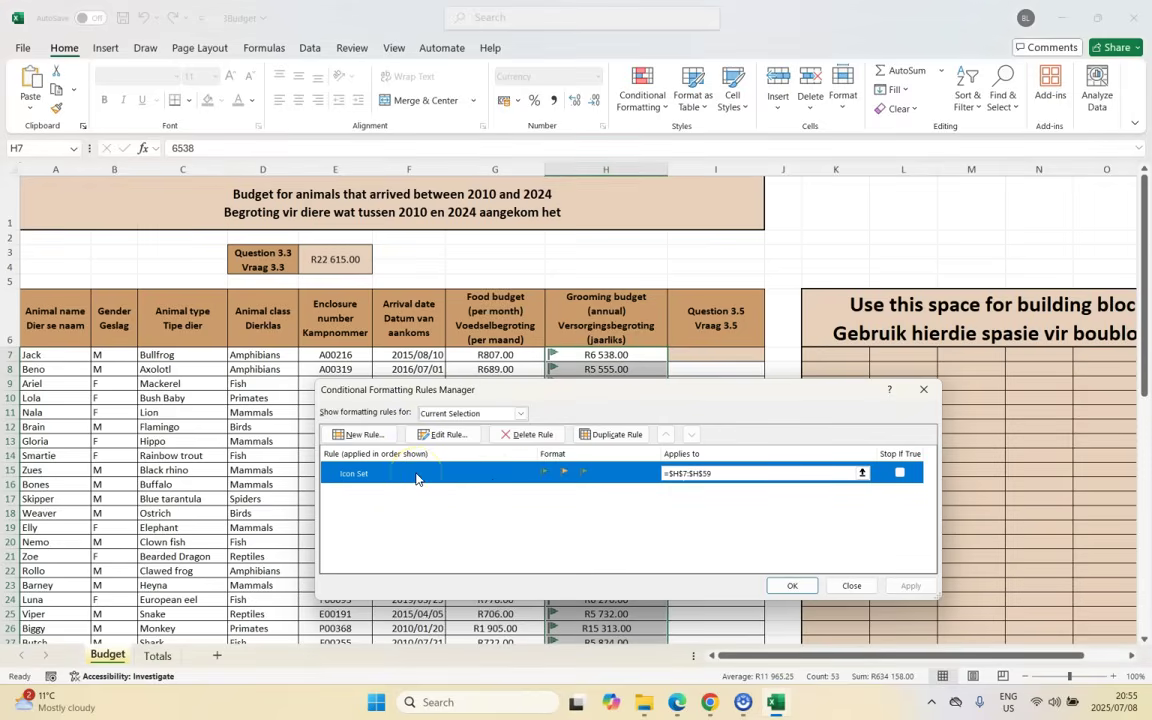
pyautogui.click(442, 435)
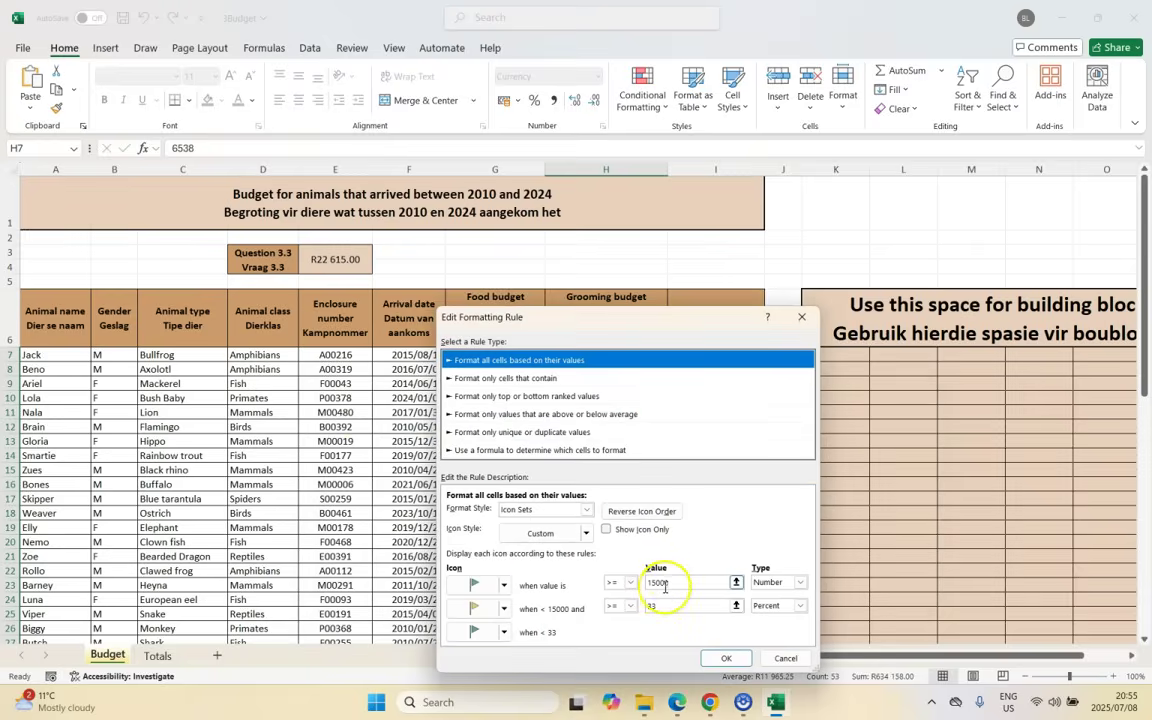
# Step: Check question 3.4 and change the icon for values of 15000 or more to a red flag
pyautogui.click(677, 702)
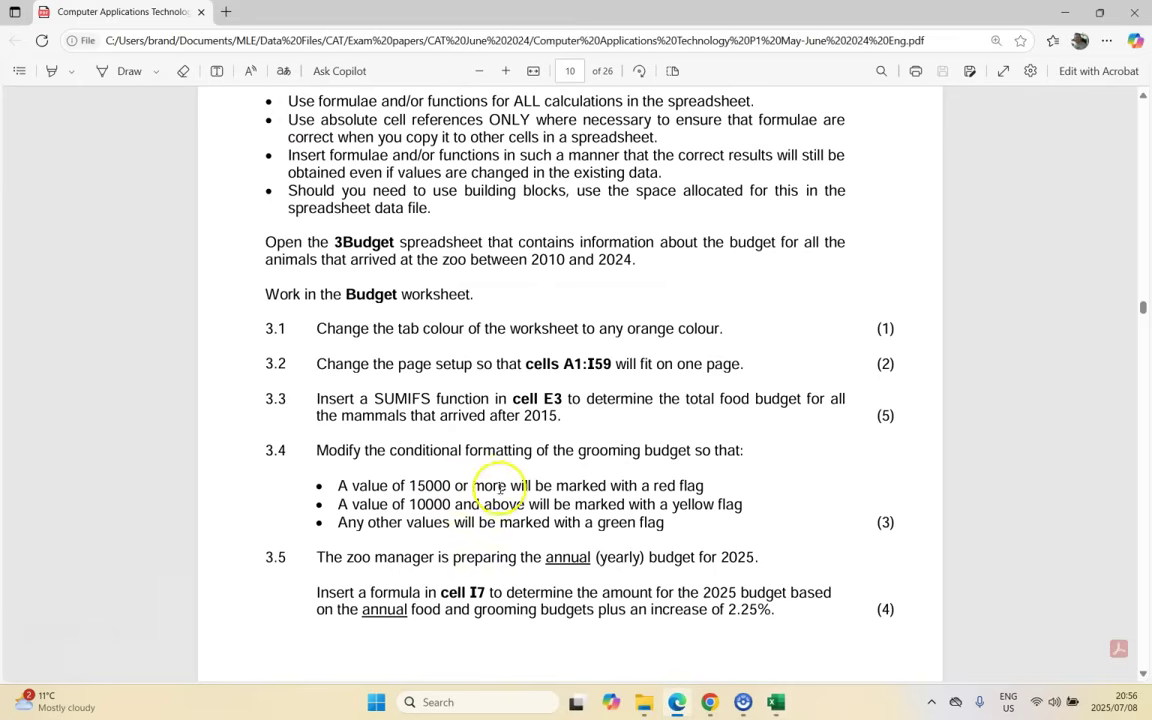
pyautogui.click(677, 702)
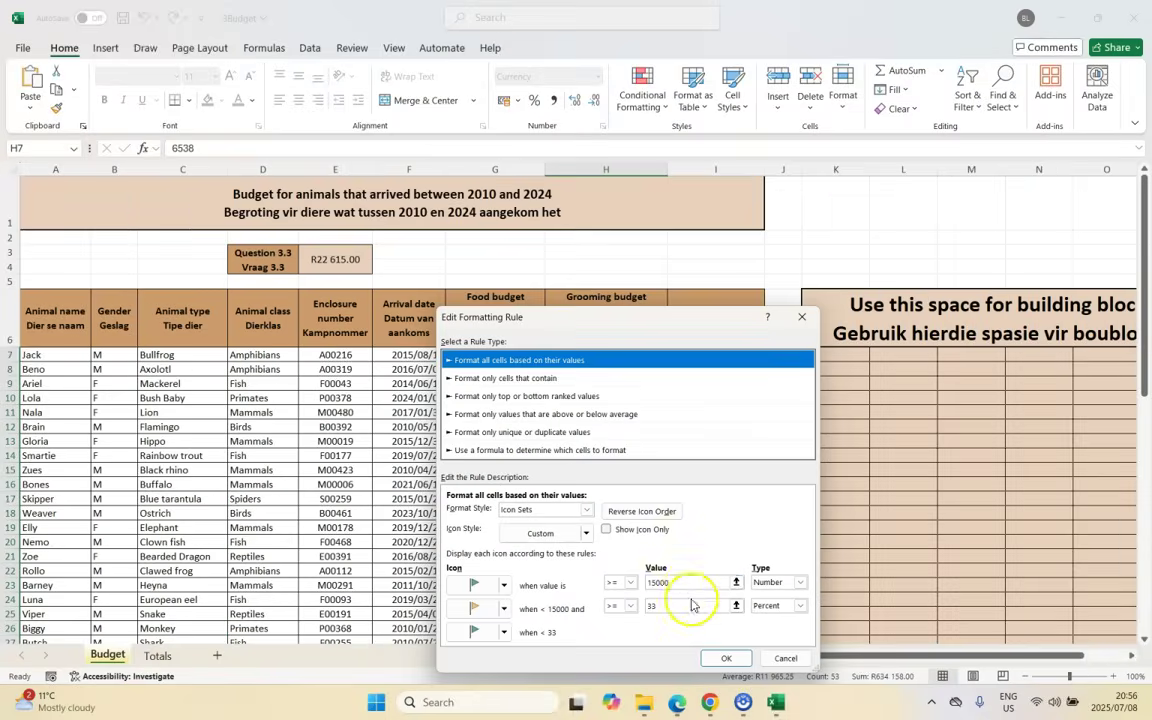
pyautogui.click(508, 587)
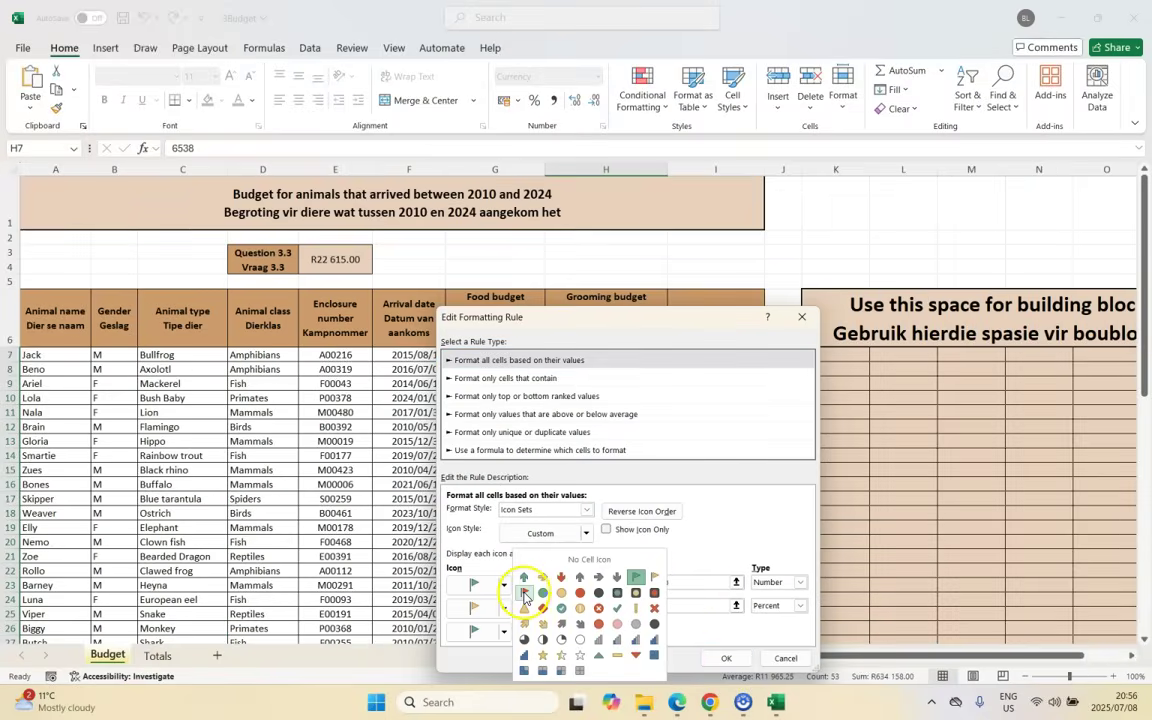
pyautogui.click(521, 595)
pyautogui.click(656, 585)
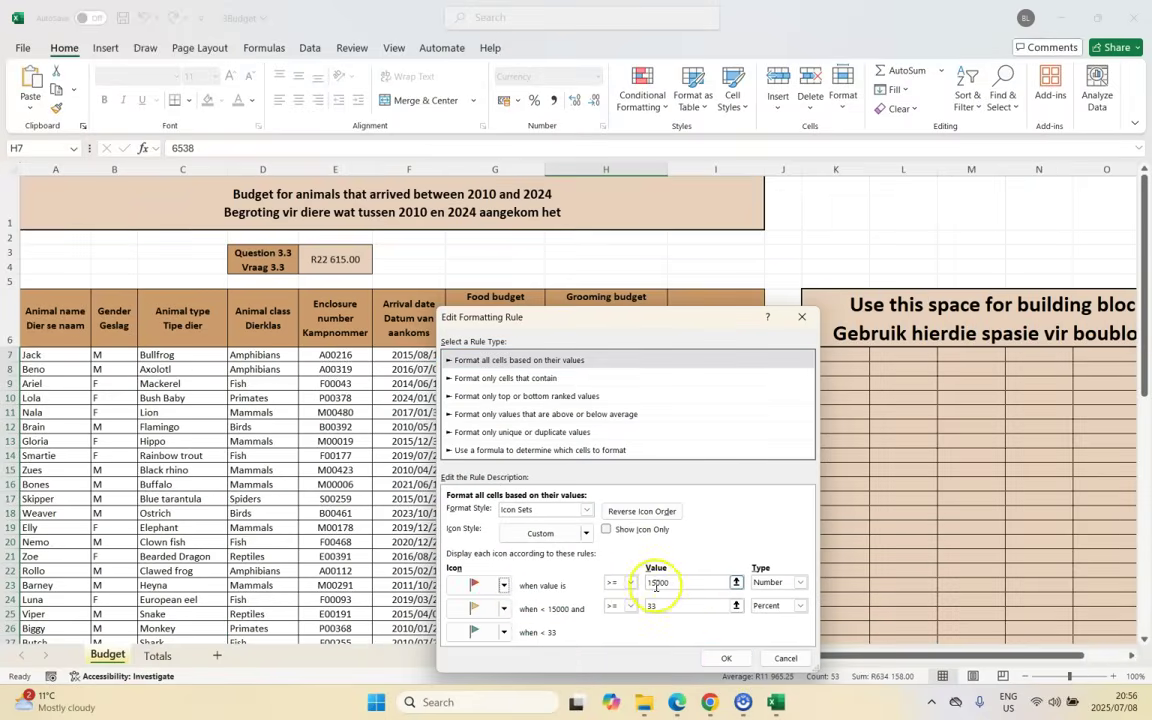
# Step: Enter 10000 as the yellow flag's threshold and compare the flag rules with question 3.4 in the Edge exam paper
pyautogui.hotkey('alt', 'Tab')
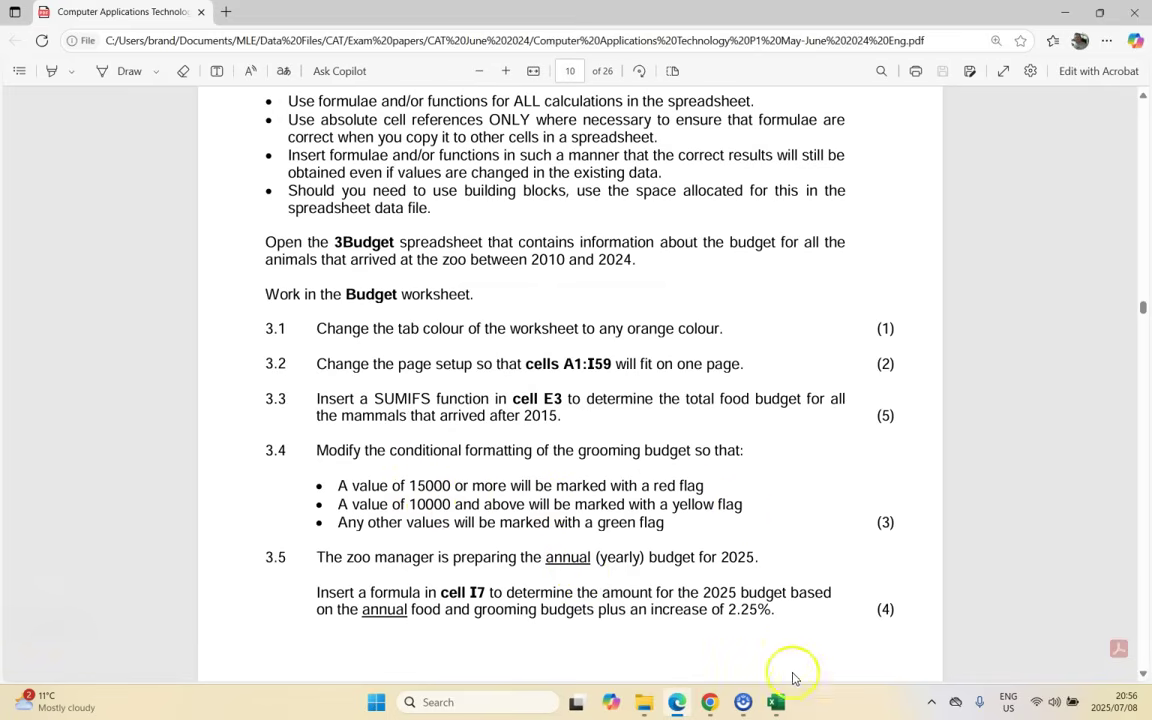
pyautogui.hotkey('alt', 'Tab')
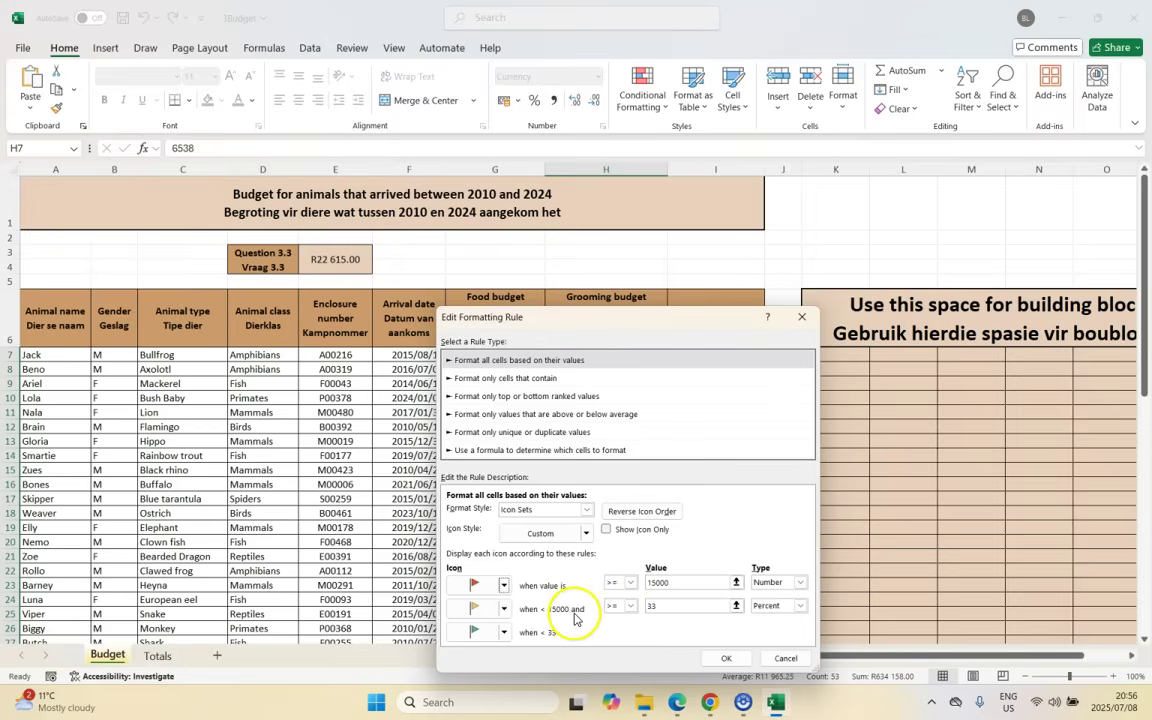
pyautogui.doubleClick(655, 605)
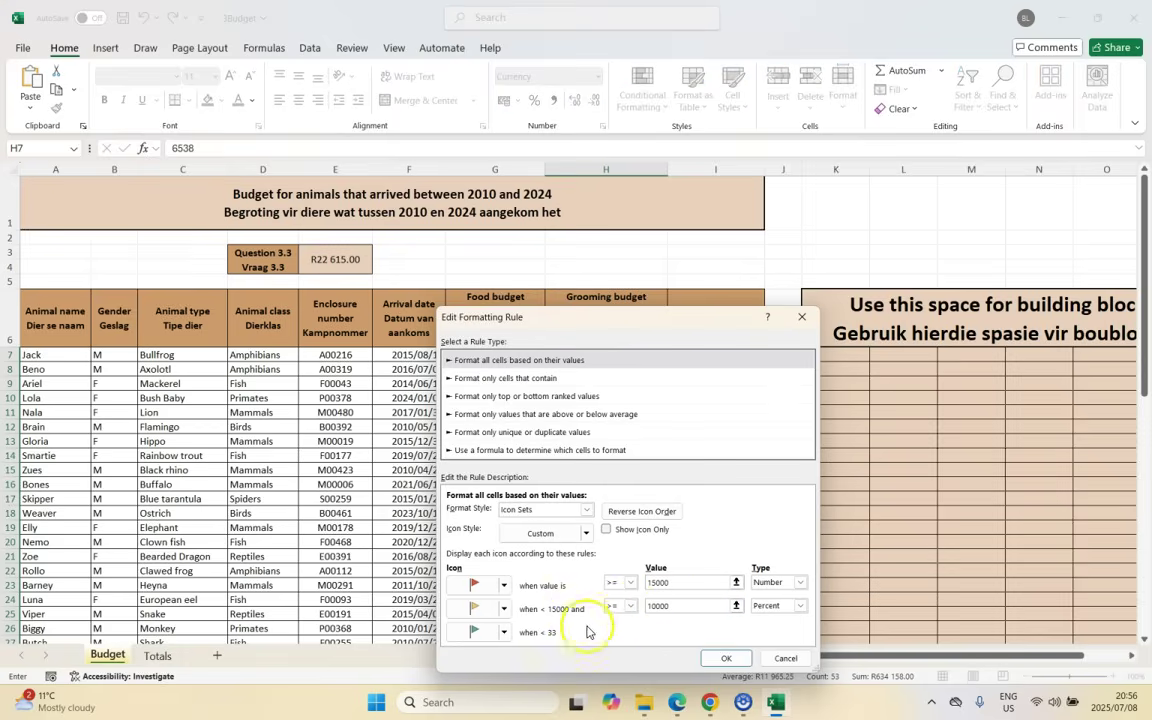
pyautogui.click(681, 707)
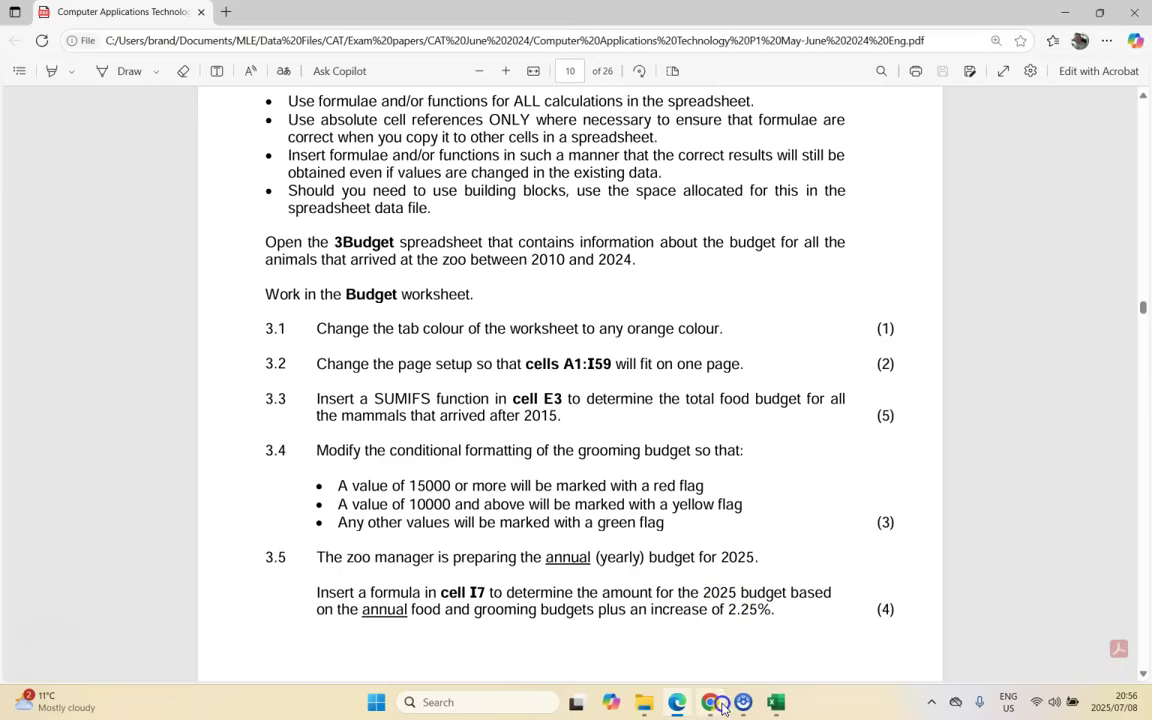
pyautogui.click(776, 702)
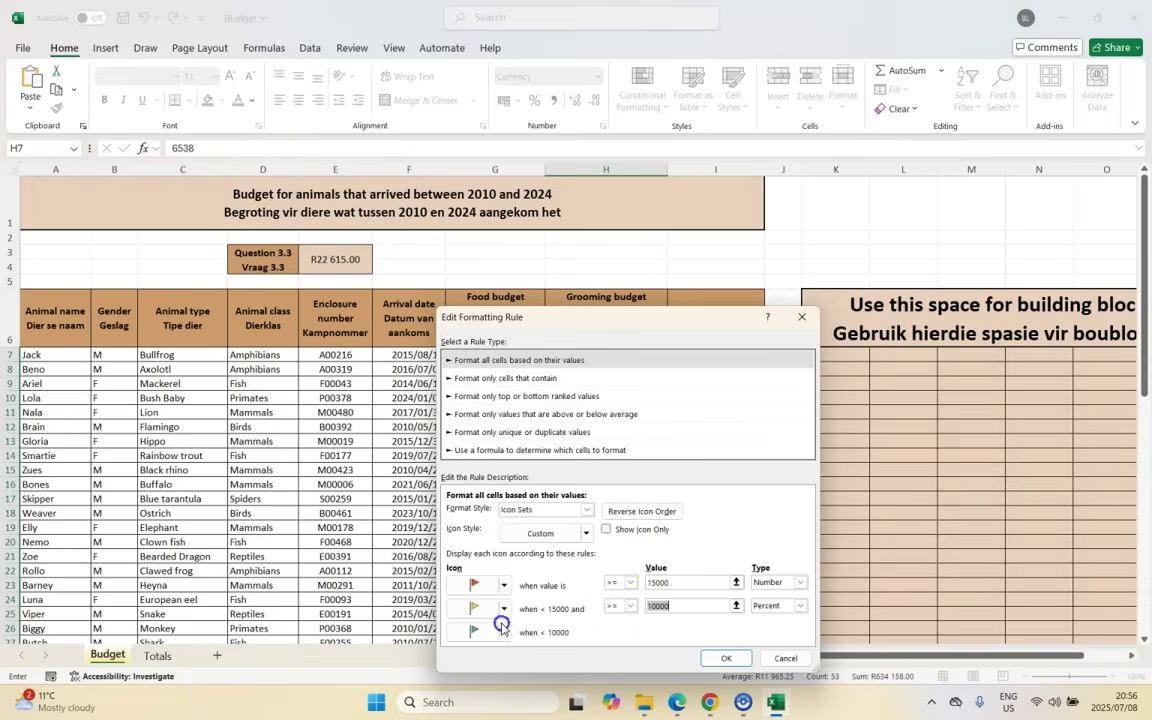
pyautogui.click(676, 700)
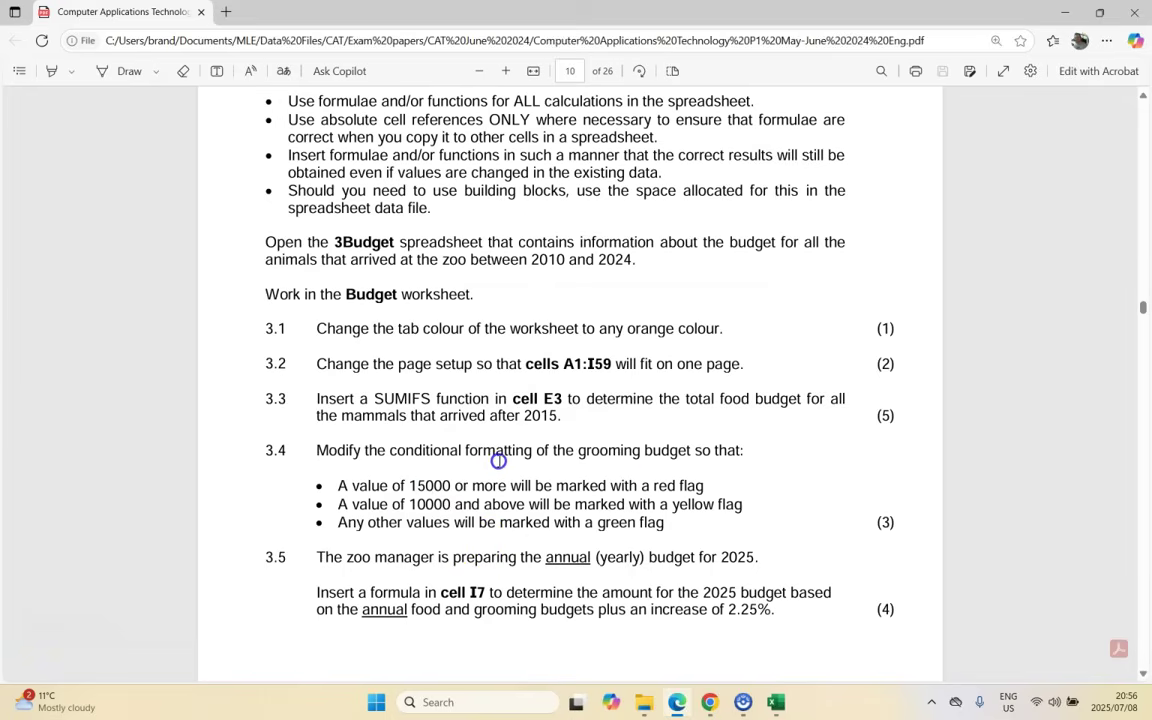
pyautogui.hotkey('alt', 'Tab')
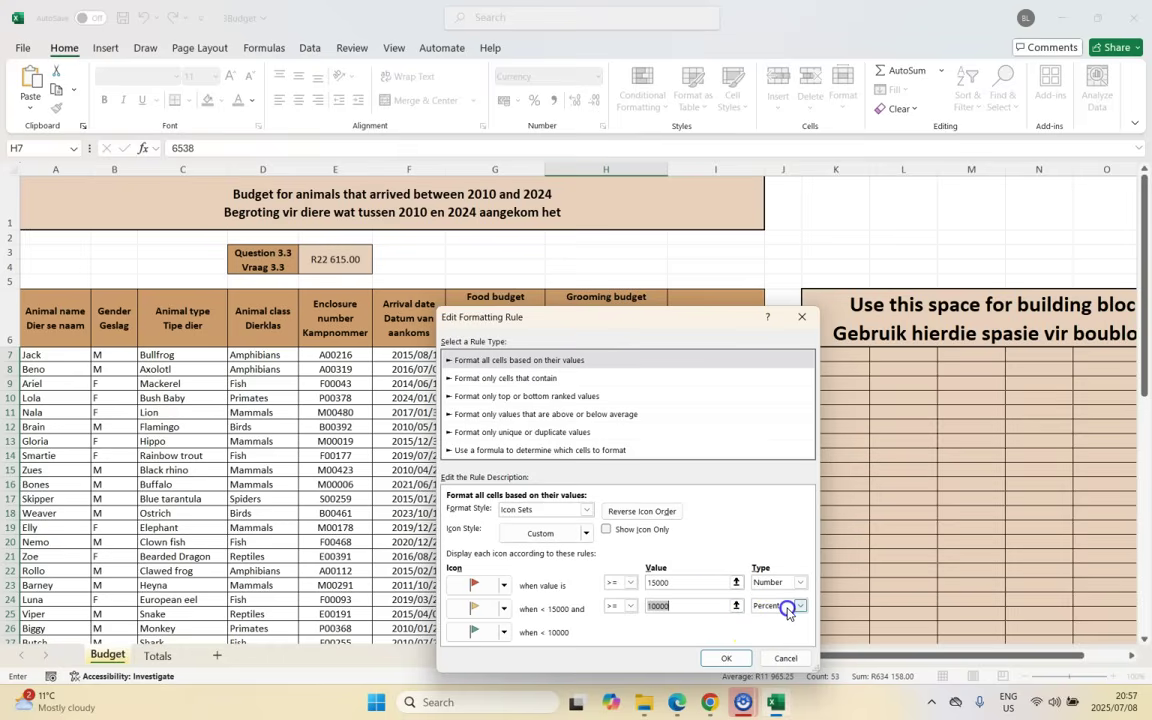
# Step: Set the yellow flag's threshold type to Number with the value 10000 and apply the edited rule to the grooming budget
pyautogui.click(798, 607)
pyautogui.click(782, 619)
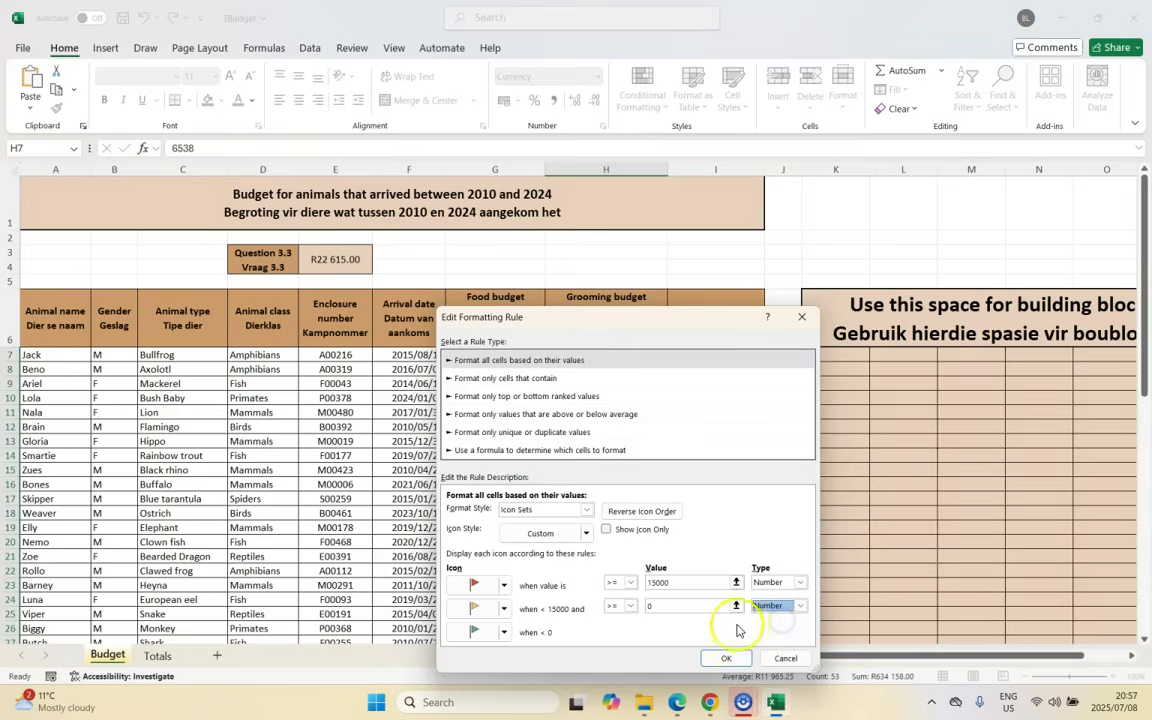
pyautogui.click(668, 607)
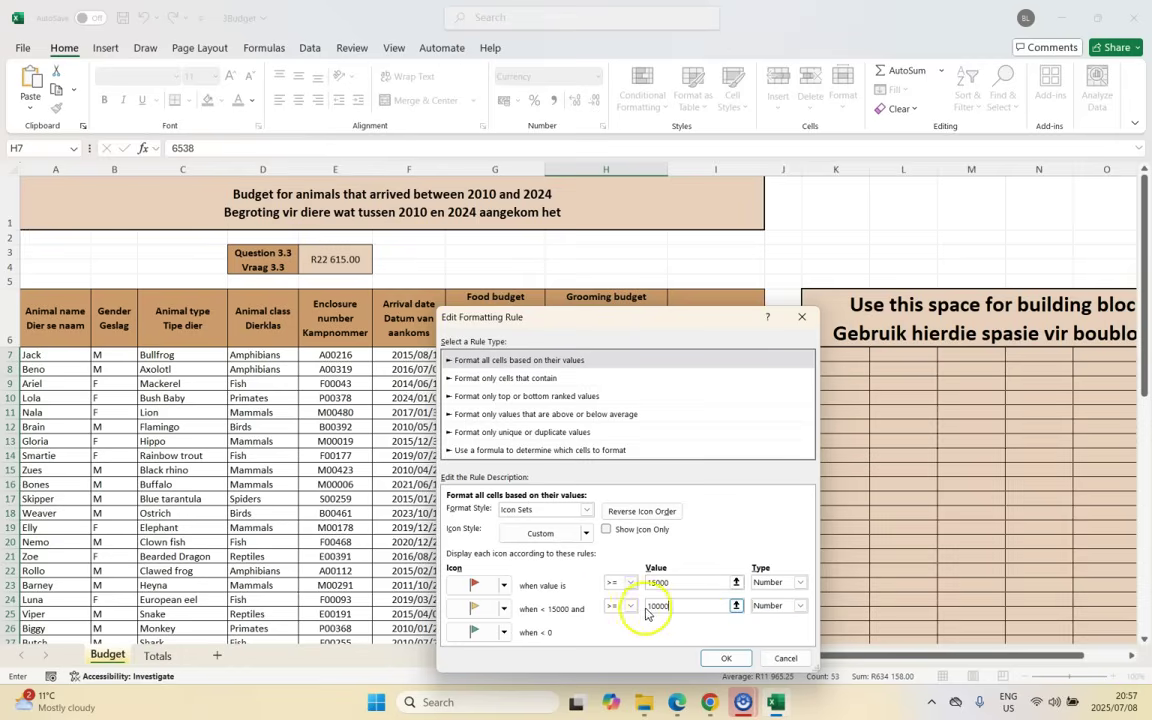
pyautogui.hotkey('shift', 'Tab')
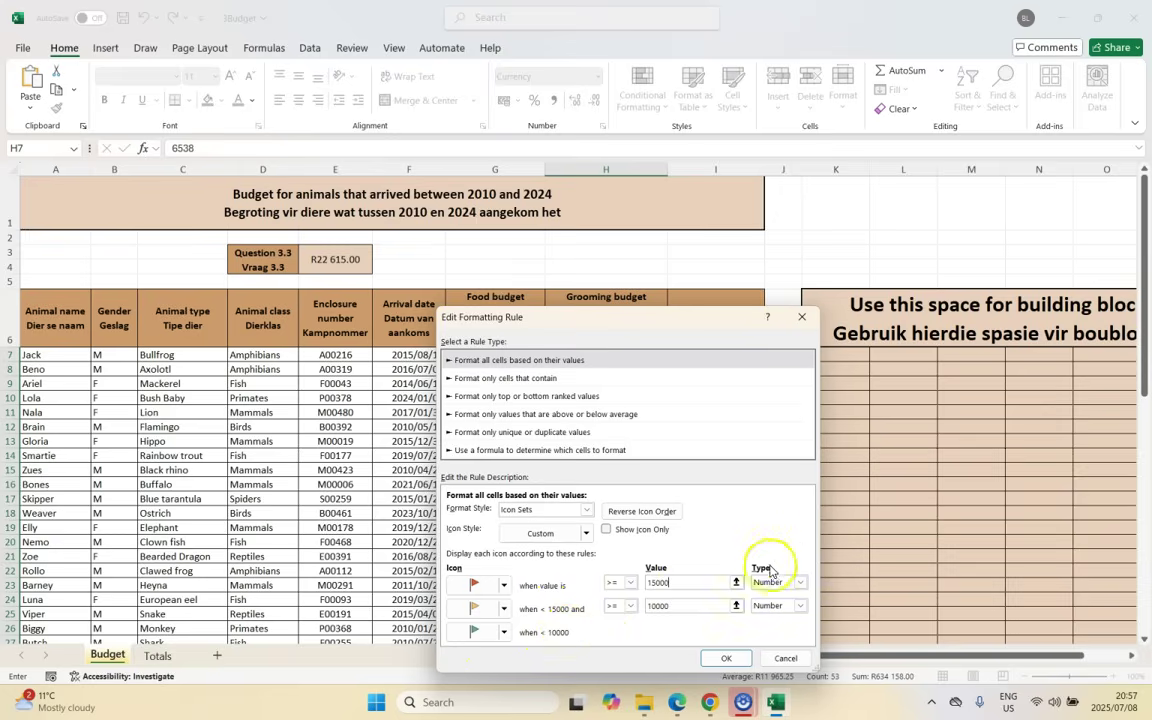
pyautogui.click(728, 657)
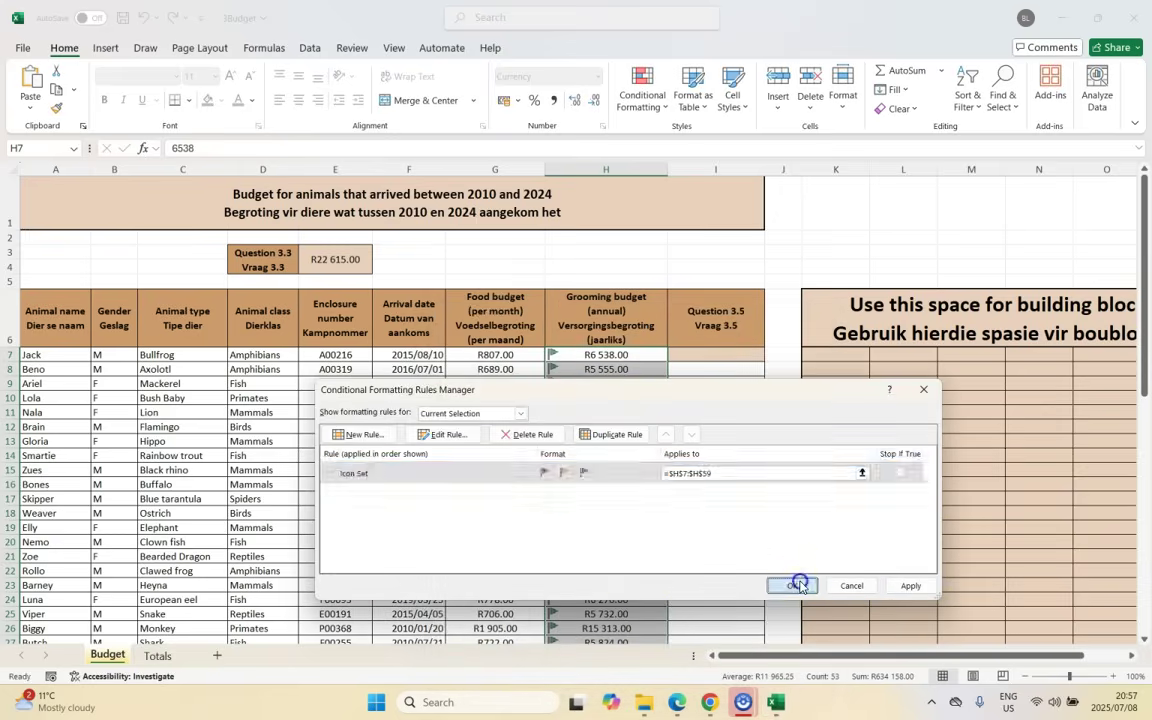
pyautogui.click(800, 585)
pyautogui.click(568, 367)
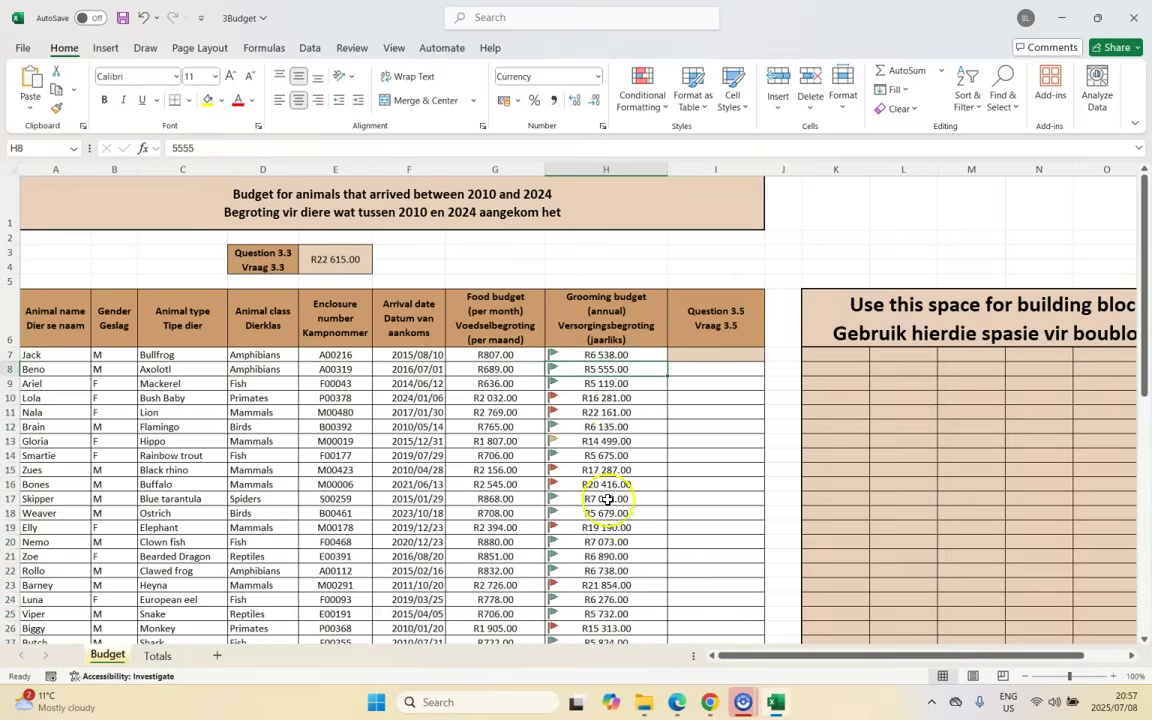
# Step: Read question 3.5 about the 2025 budget formula for cell I7 in the Edge exam paper and return to the Excel workbook
pyautogui.hotkey('alt', 'Tab')
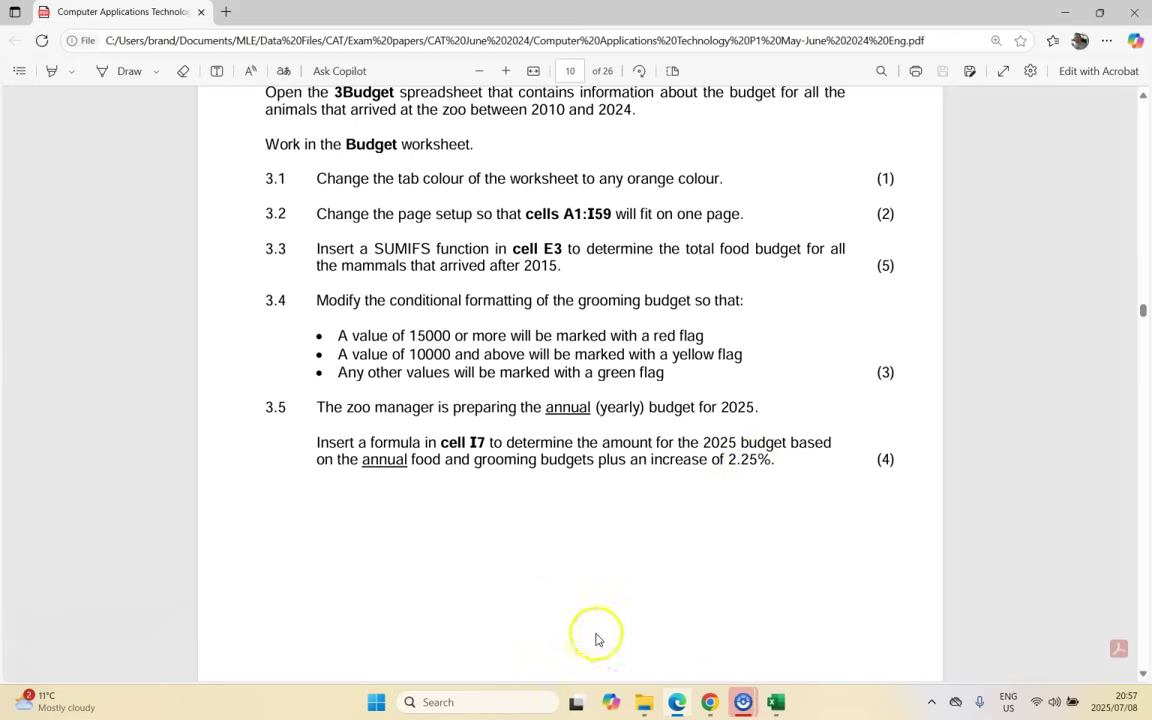
pyautogui.click(775, 700)
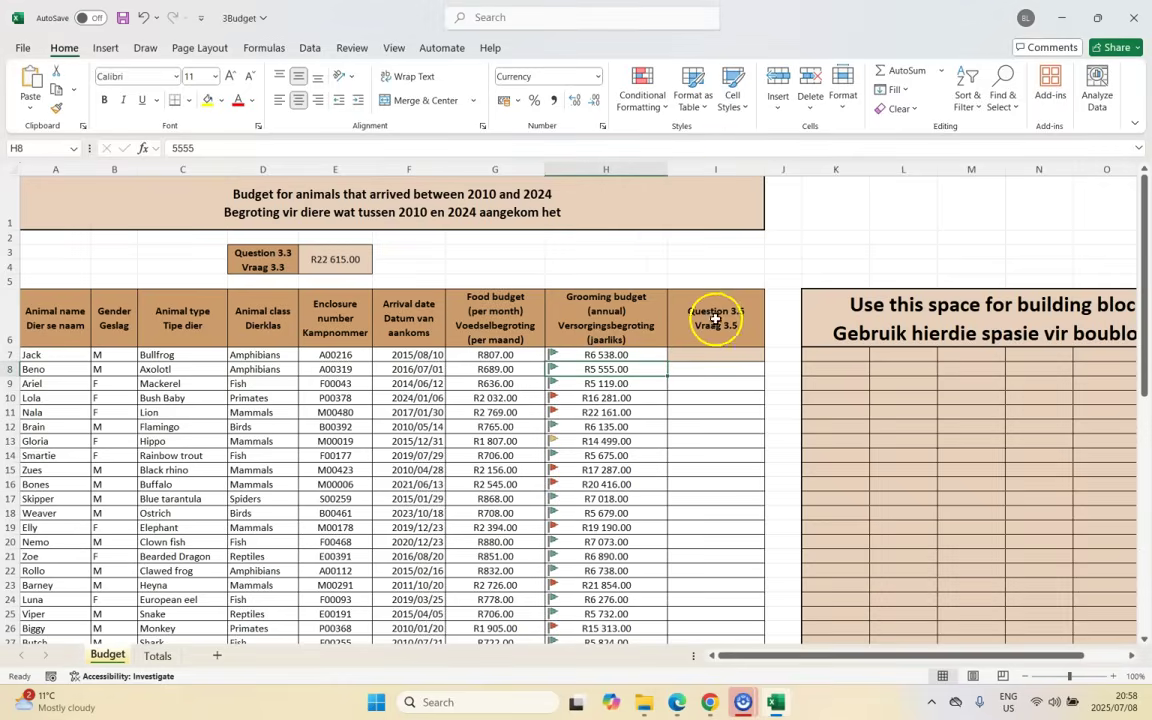
pyautogui.click(711, 355)
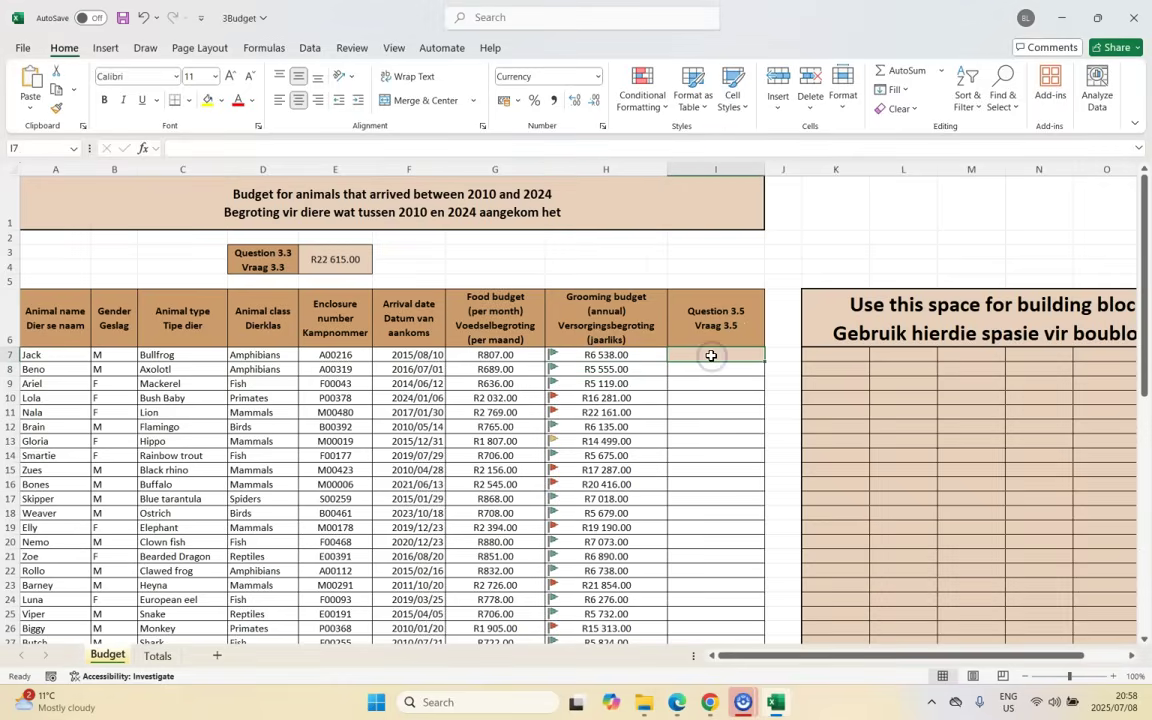
pyautogui.hotkey('alt', 'Tab')
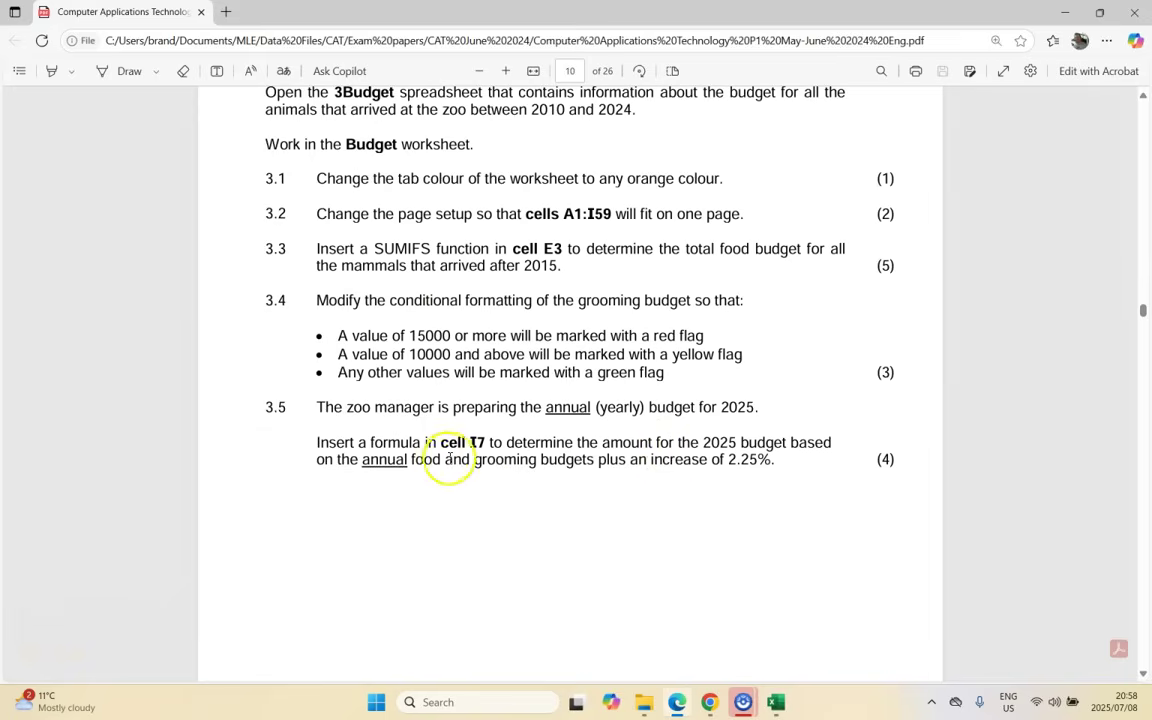
pyautogui.click(777, 703)
# Step: Compare the periods covered by the food and grooming budget columns and check the required increase in question 3.5
pyautogui.click(503, 328)
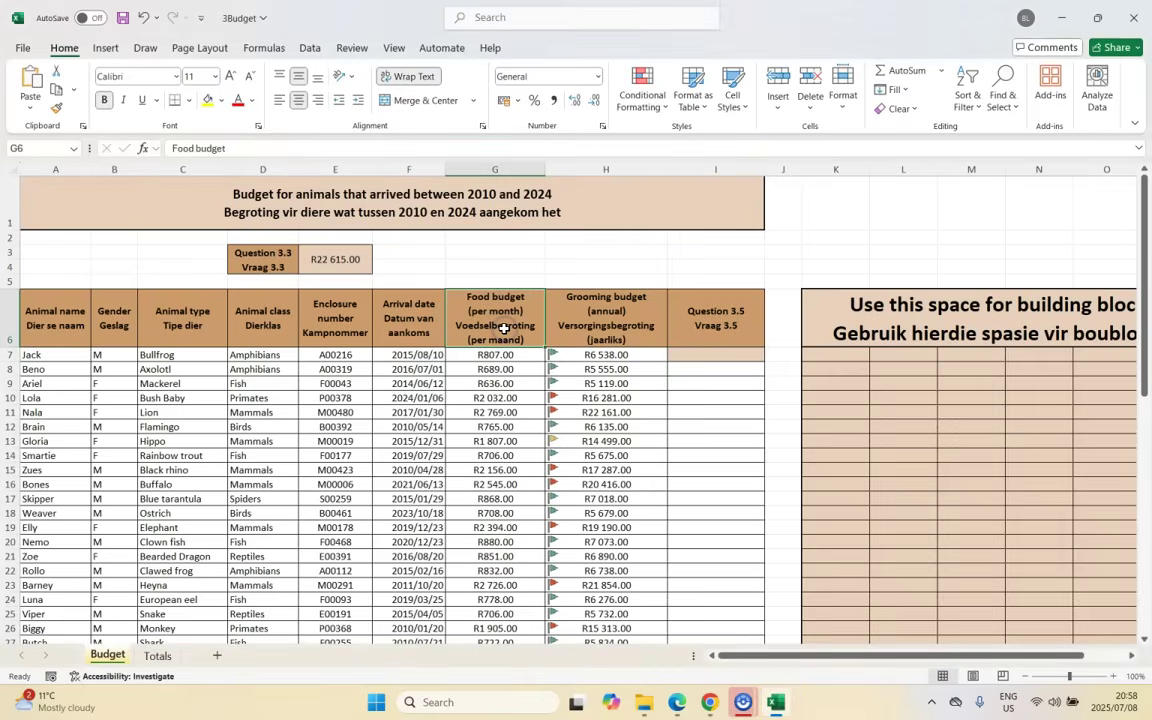
pyautogui.click(590, 332)
pyautogui.click(599, 354)
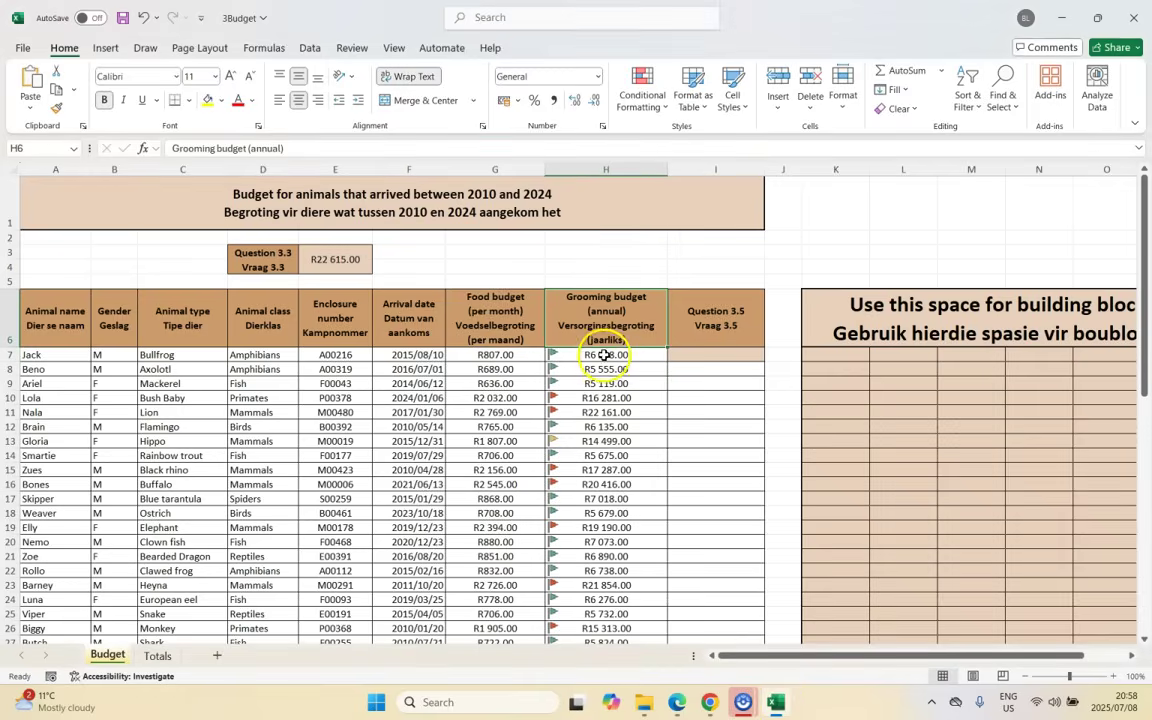
pyautogui.click(503, 327)
pyautogui.click(601, 326)
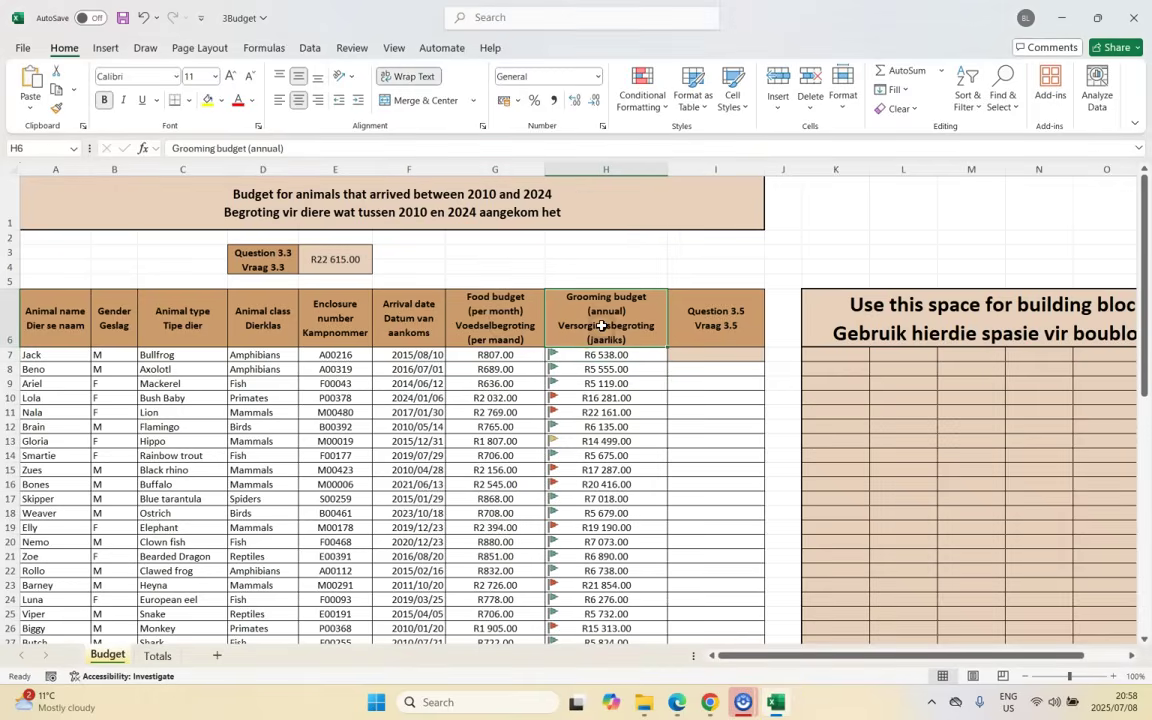
pyautogui.click(493, 354)
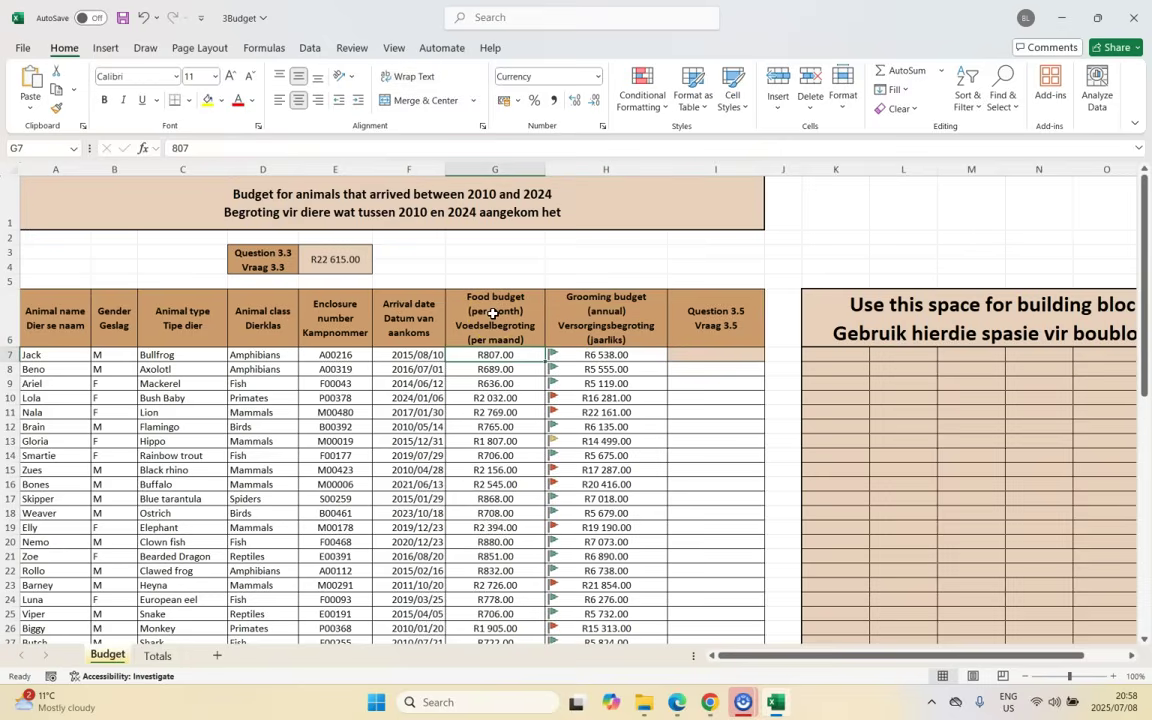
pyautogui.click(605, 355)
pyautogui.click(496, 355)
pyautogui.hotkey('alt', 'Tab')
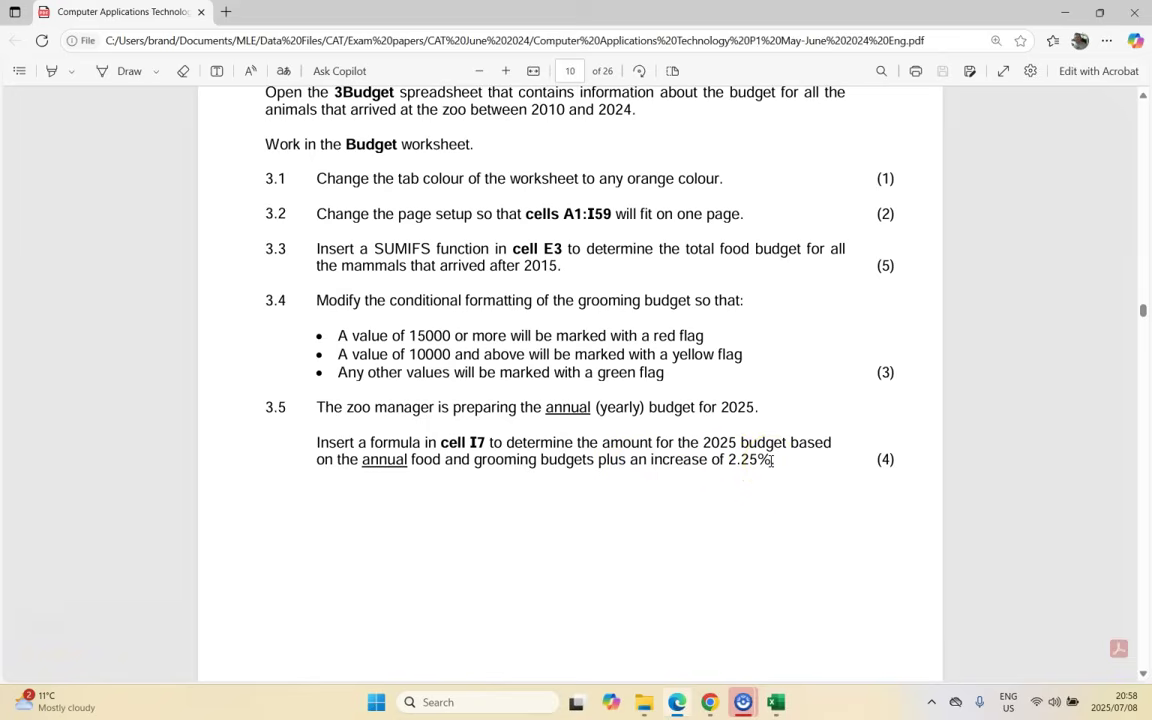
pyautogui.hotkey('alt', 'Tab')
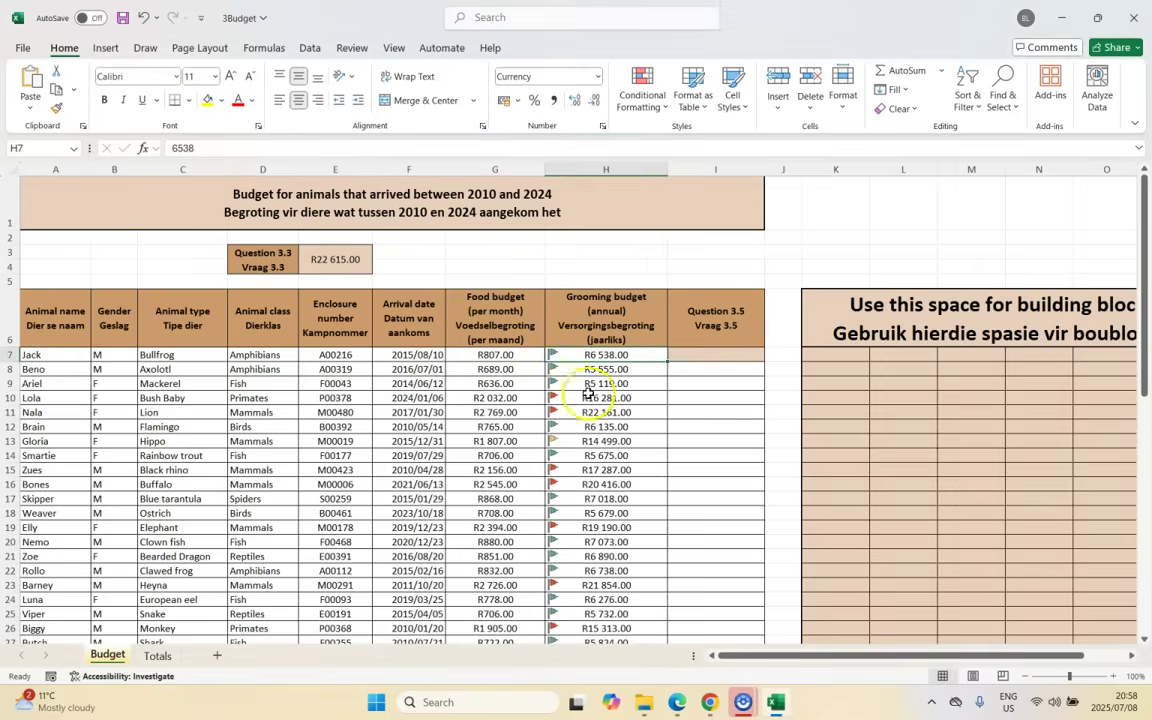
# Step: Calculate the annual food budget in building-block cell K7 with the formula =G7*12
pyautogui.click(842, 357)
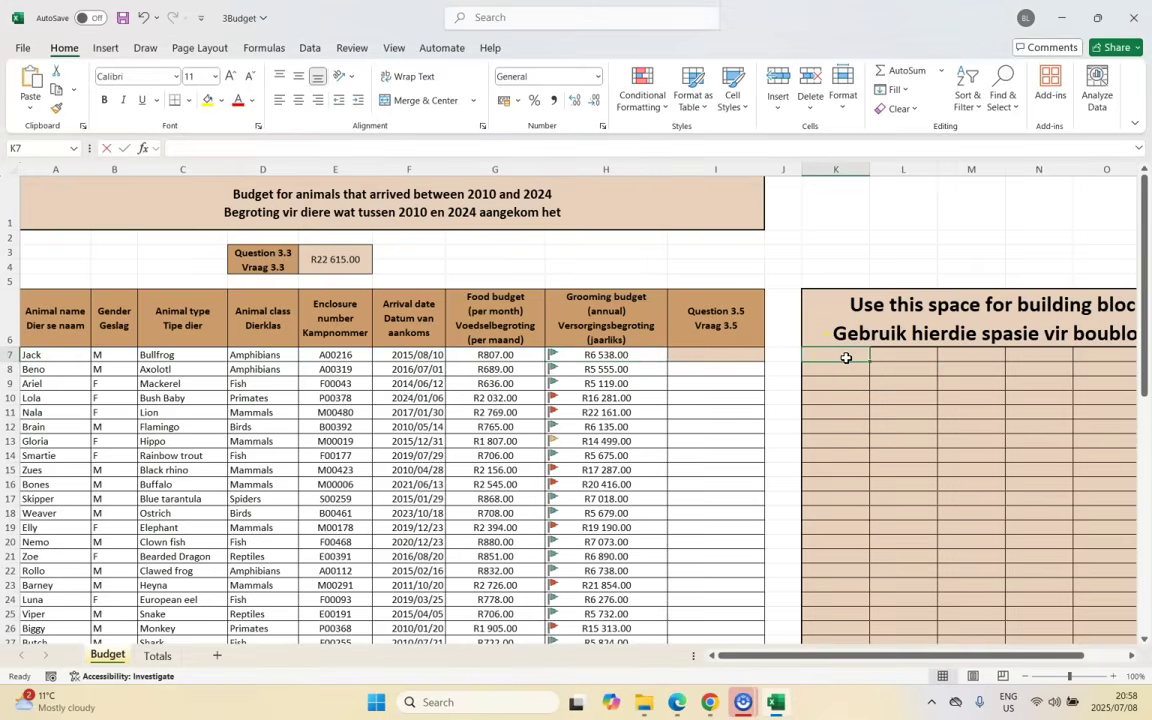
pyautogui.write('=')
pyautogui.click(514, 355)
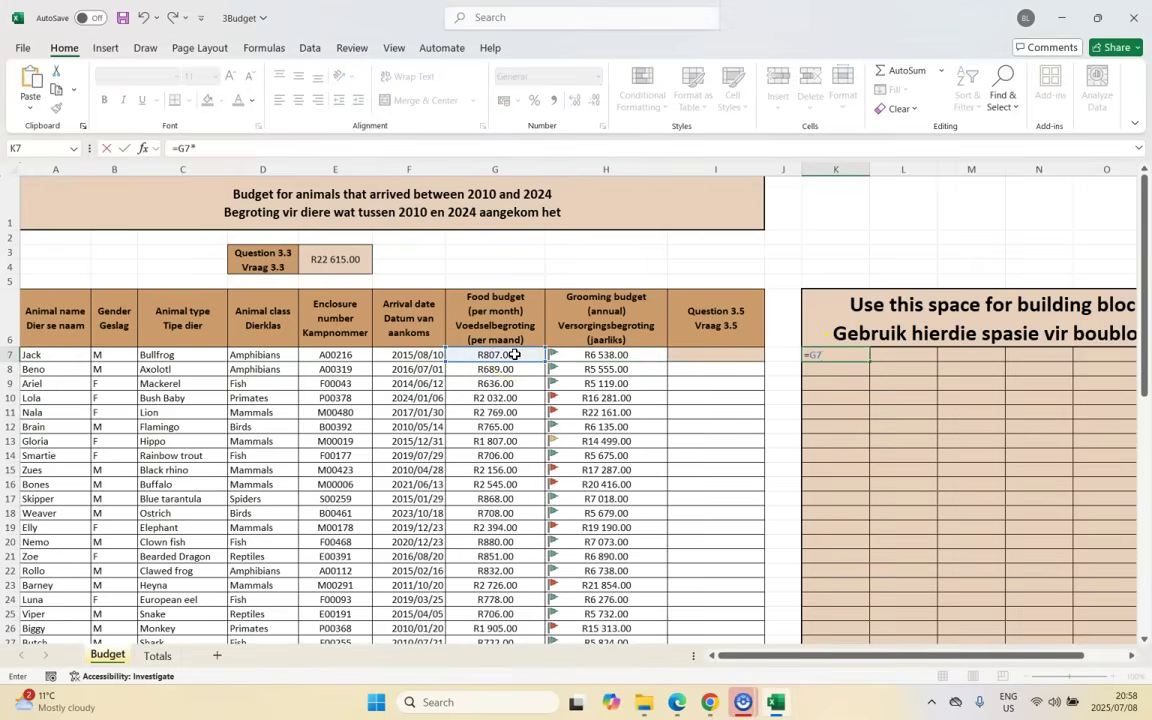
pyautogui.press('Return')
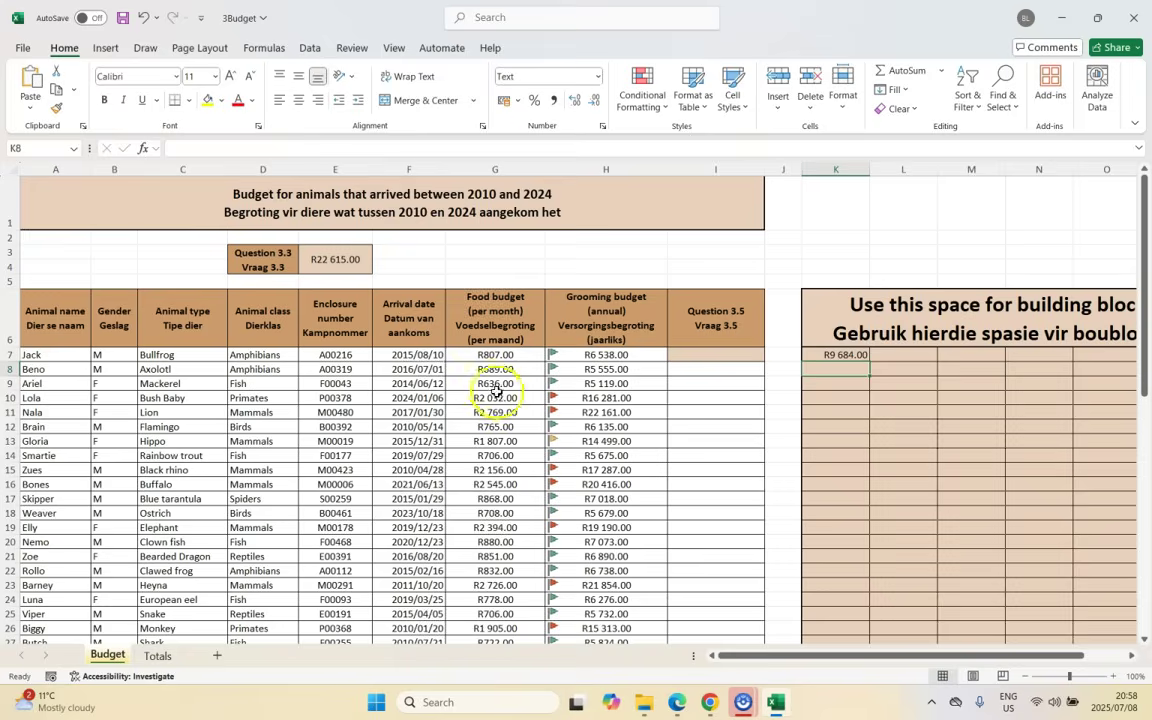
pyautogui.click(845, 356)
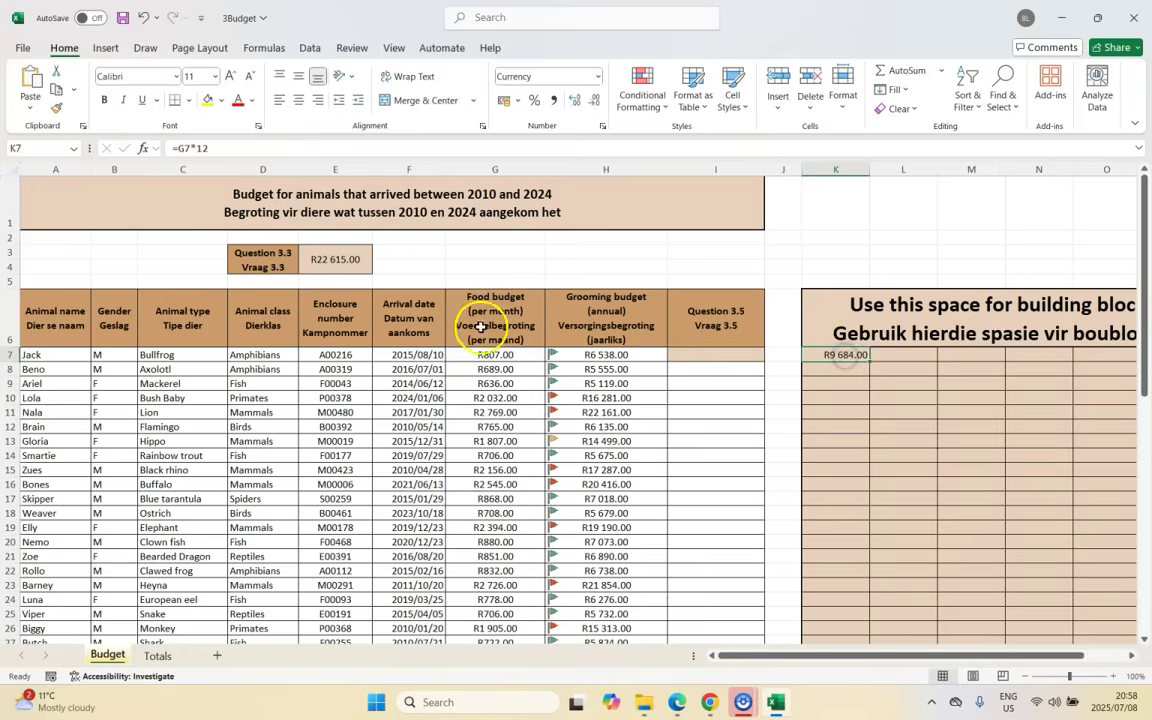
# Step: Add the annual food budget and the grooming budget in L7 with the formula =K7+H7
pyautogui.click(902, 355)
pyautogui.write('=')
pyautogui.click(846, 355)
pyautogui.write('+')
pyautogui.click(628, 355)
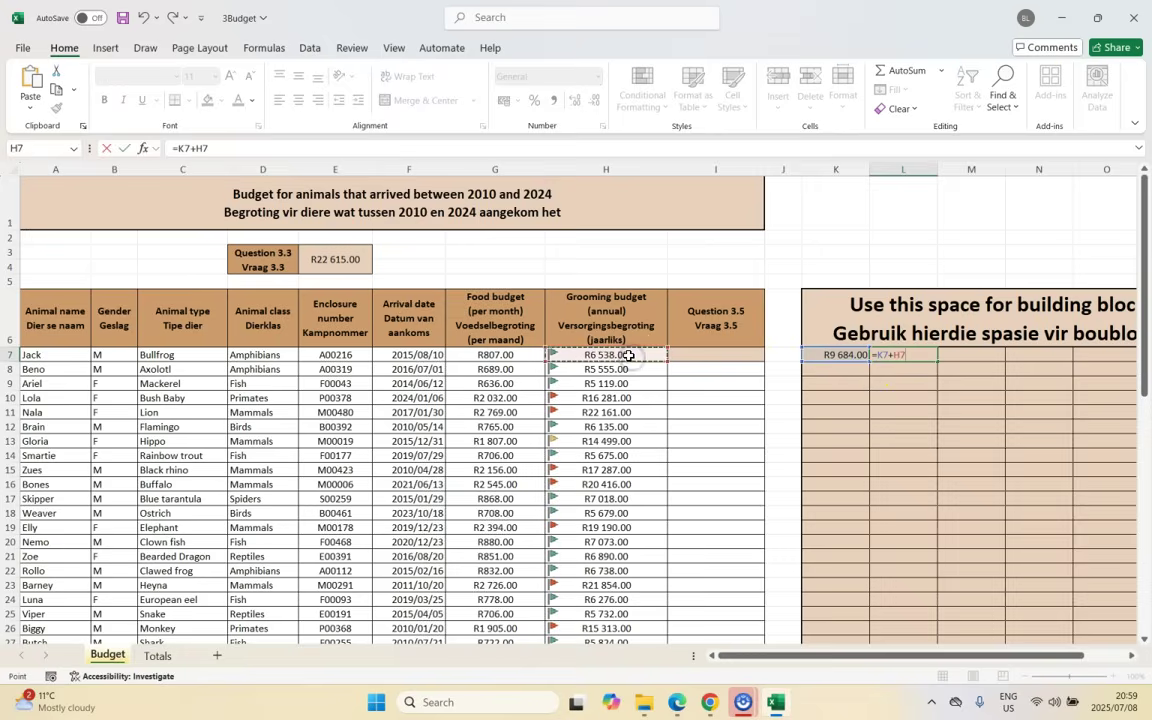
pyautogui.press('Return')
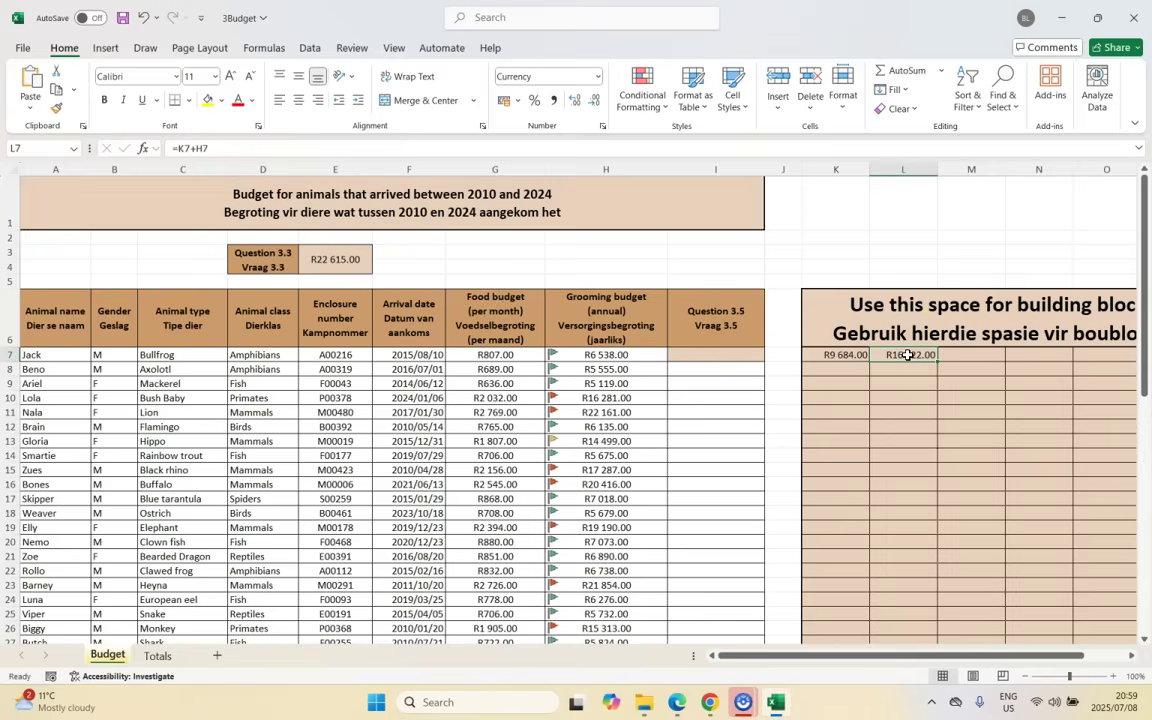
# Step: Enter the 2025 budget formula =L7+L7*2.25/100 in cell I7 and check it
pyautogui.click(695, 354)
pyautogui.write('=')
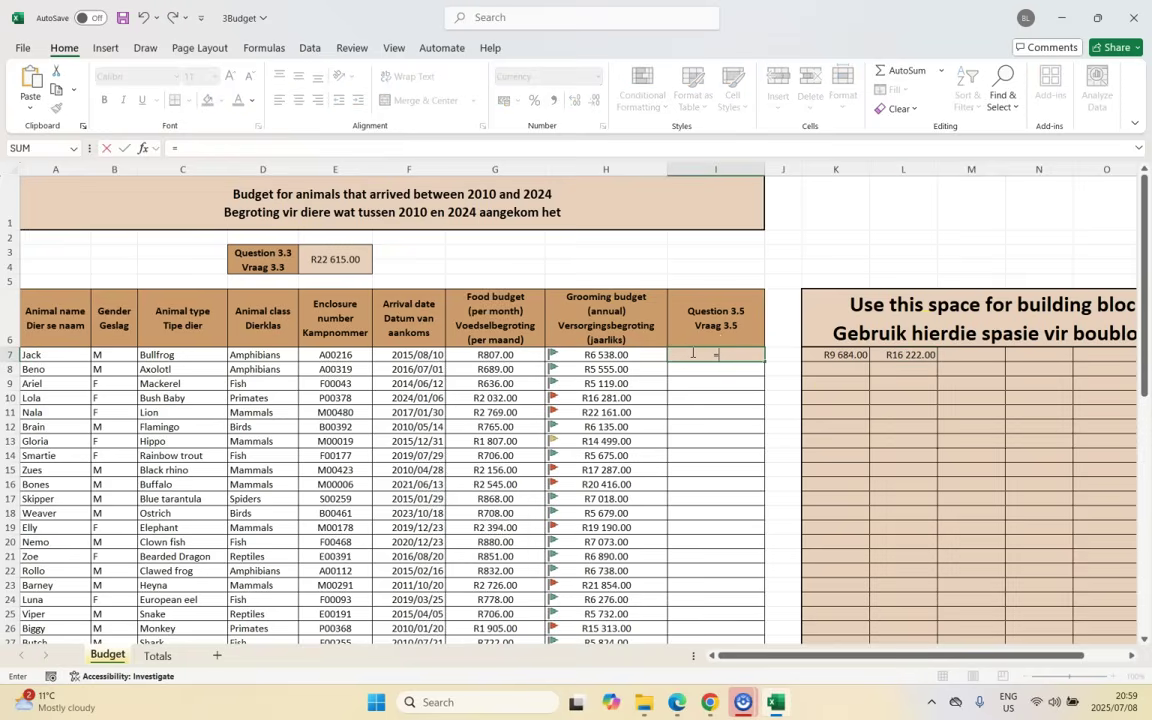
pyautogui.click(910, 355)
pyautogui.write('+')
pyautogui.click(913, 355)
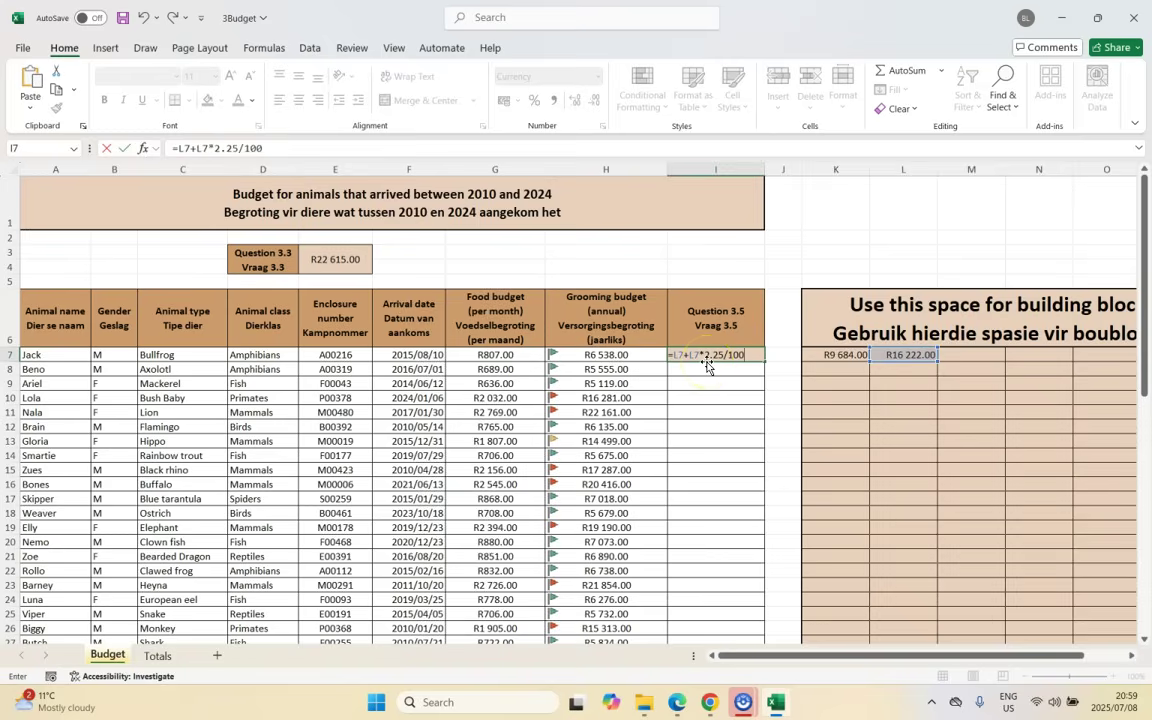
pyautogui.press('Return')
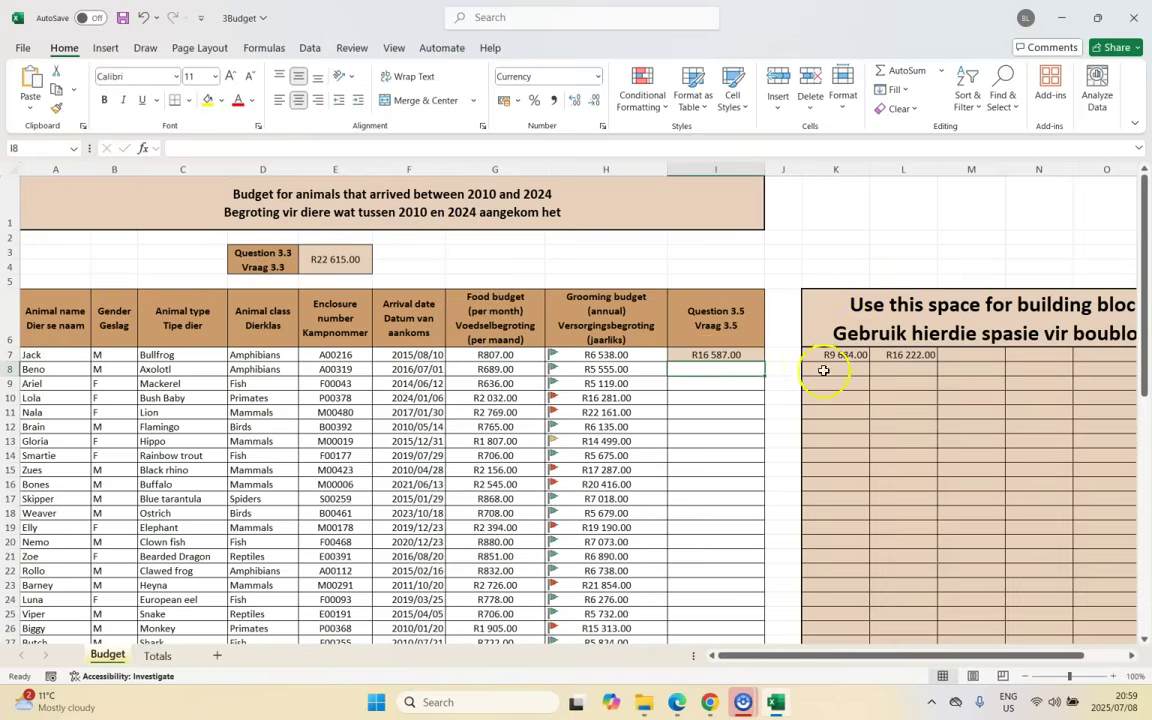
pyautogui.click(700, 355)
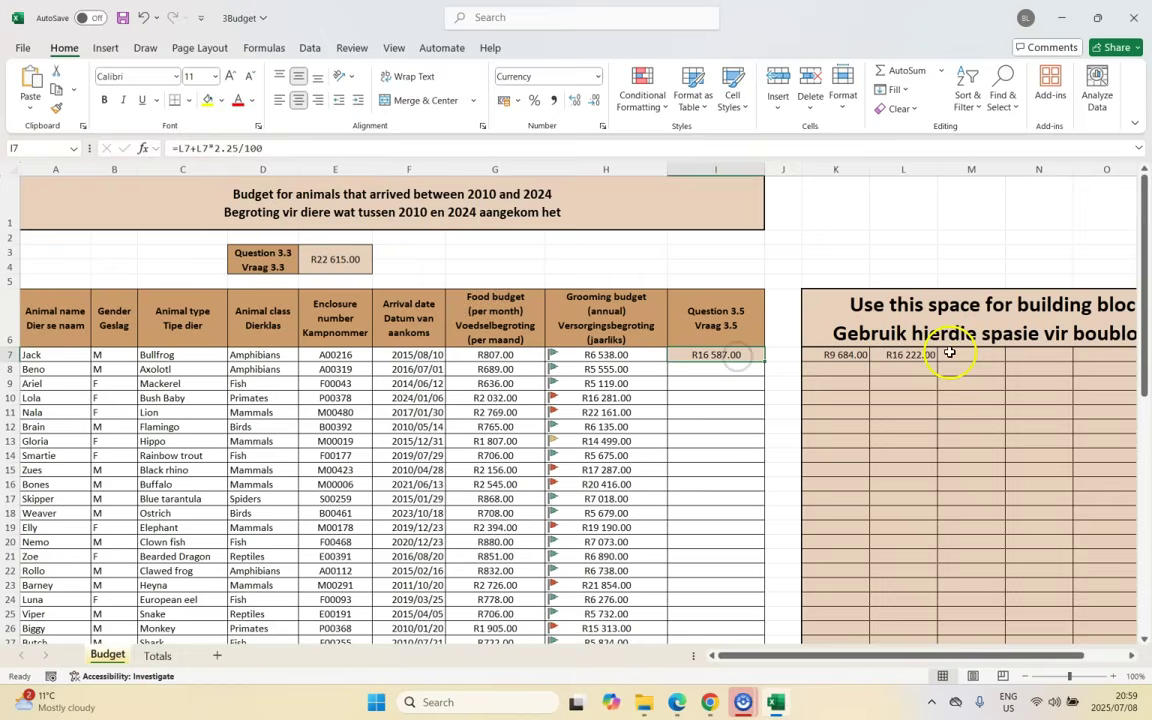
# Step: Enter 100 in M7, 2.25 in N7 and =102.25 in O7 to illustrate the percentage increase
pyautogui.click(980, 355)
pyautogui.write('100')
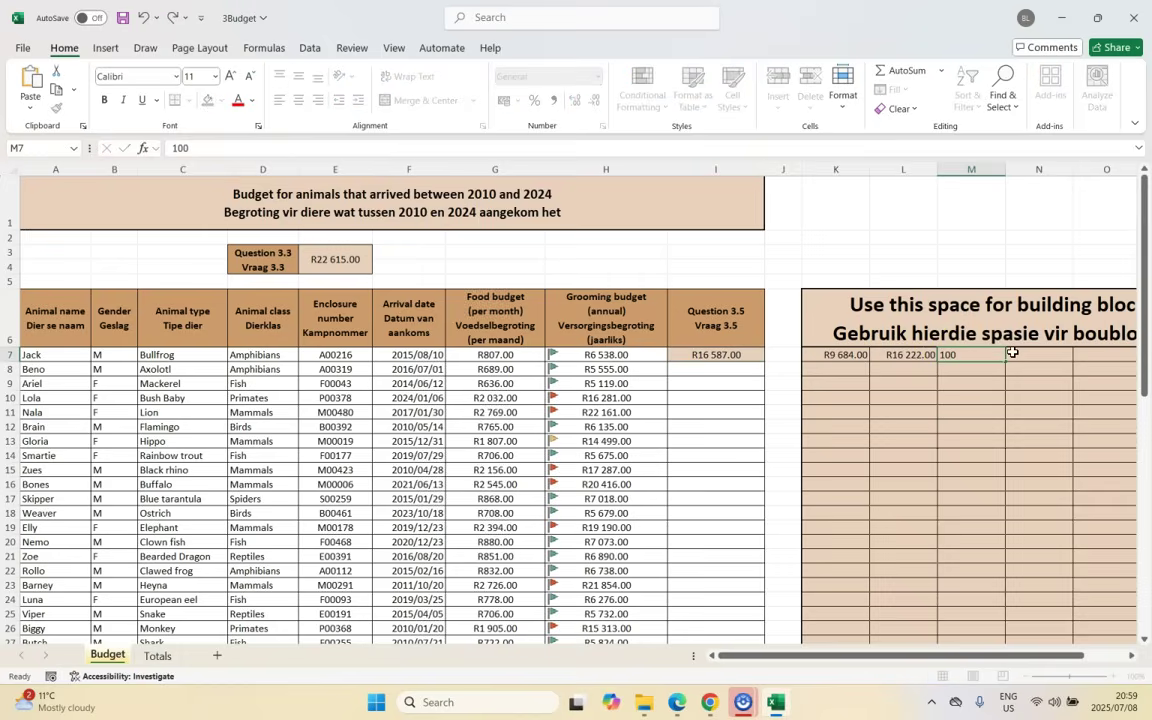
pyautogui.click(1012, 353)
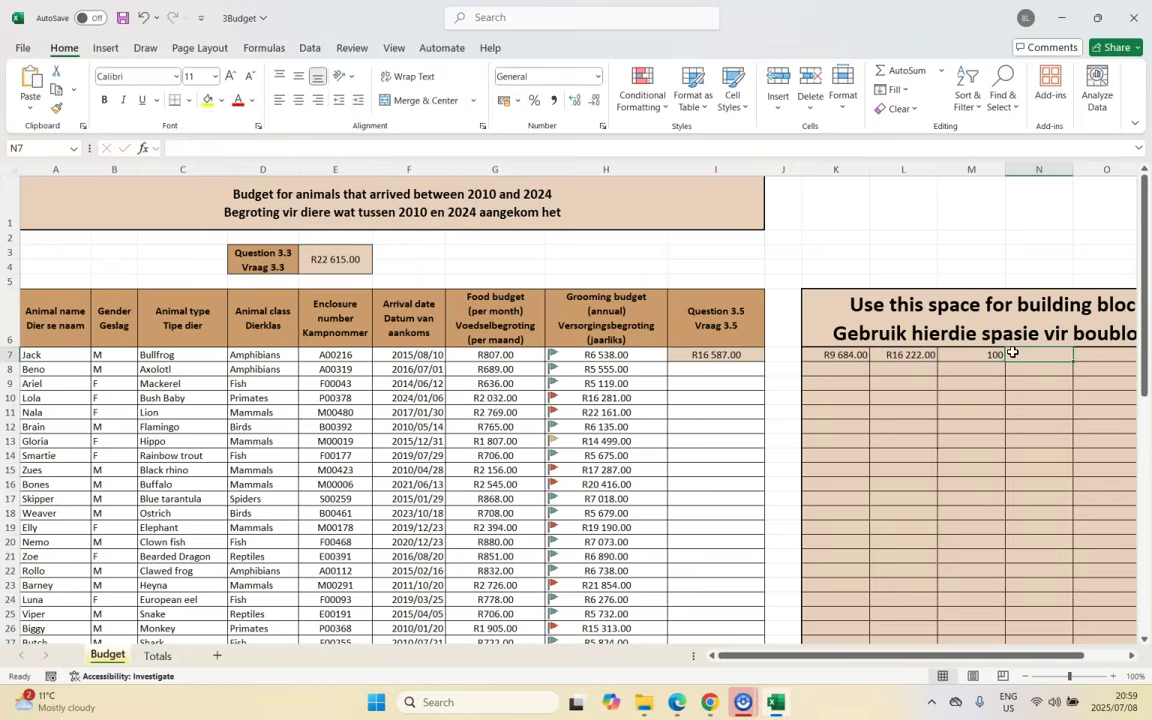
pyautogui.write('2.25')
pyautogui.press('Tab')
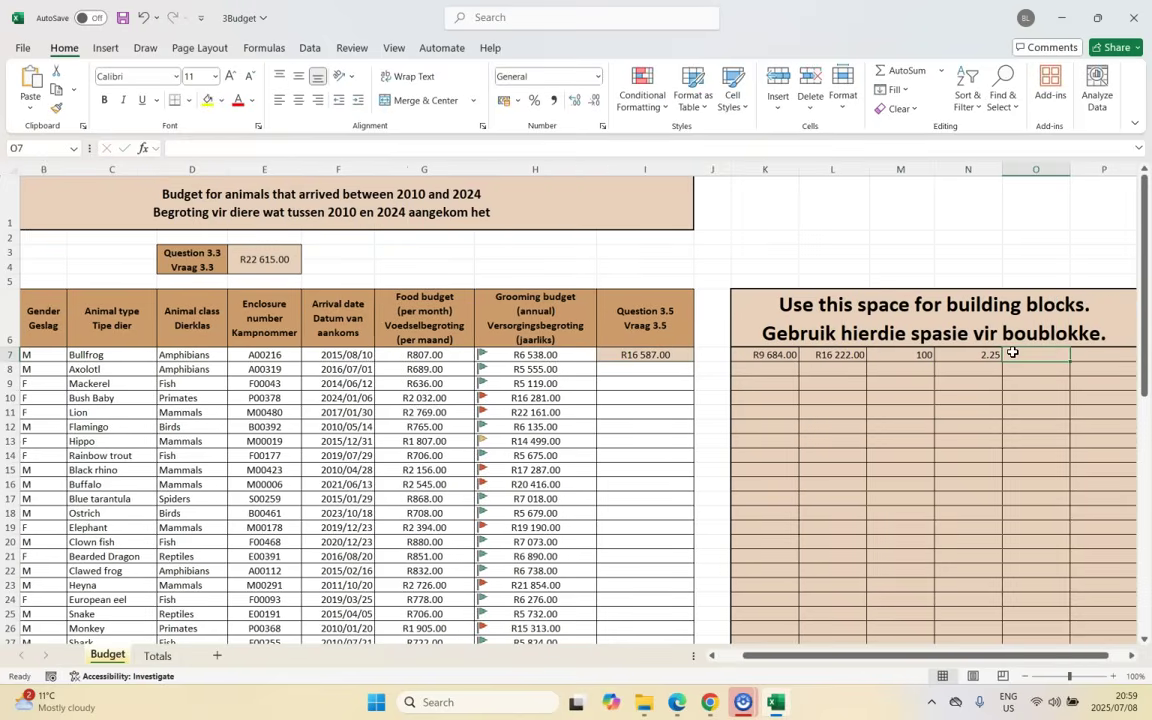
pyautogui.write('=102.25')
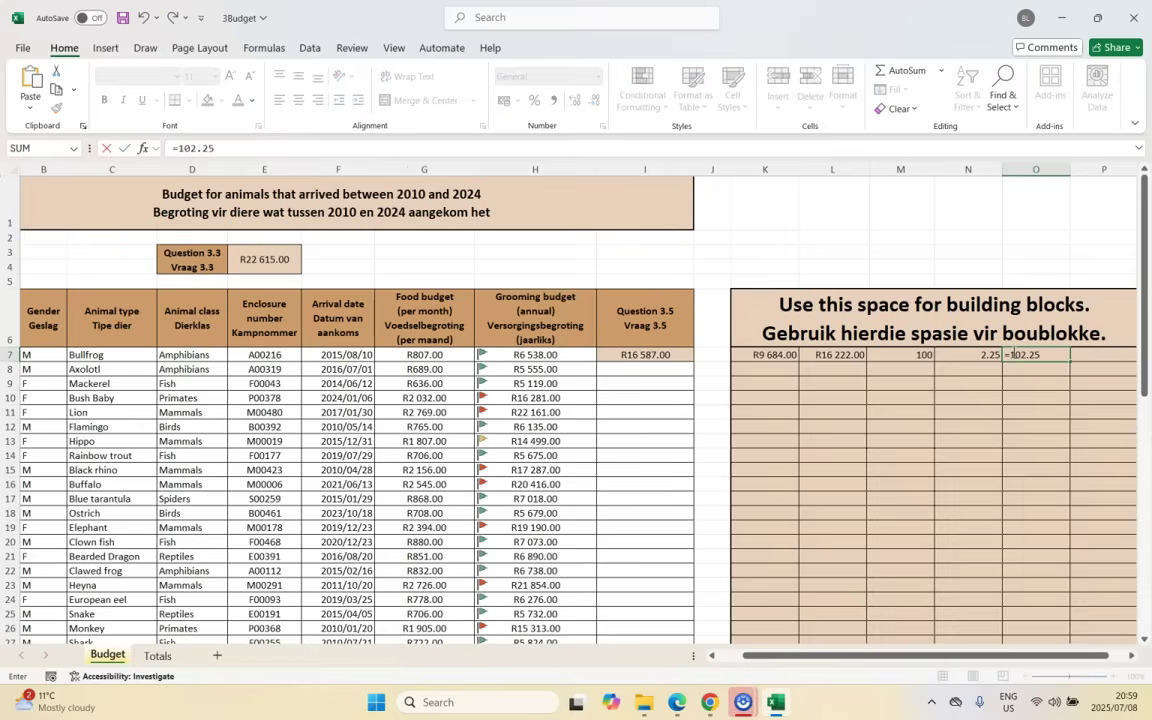
pyautogui.press('Tab')
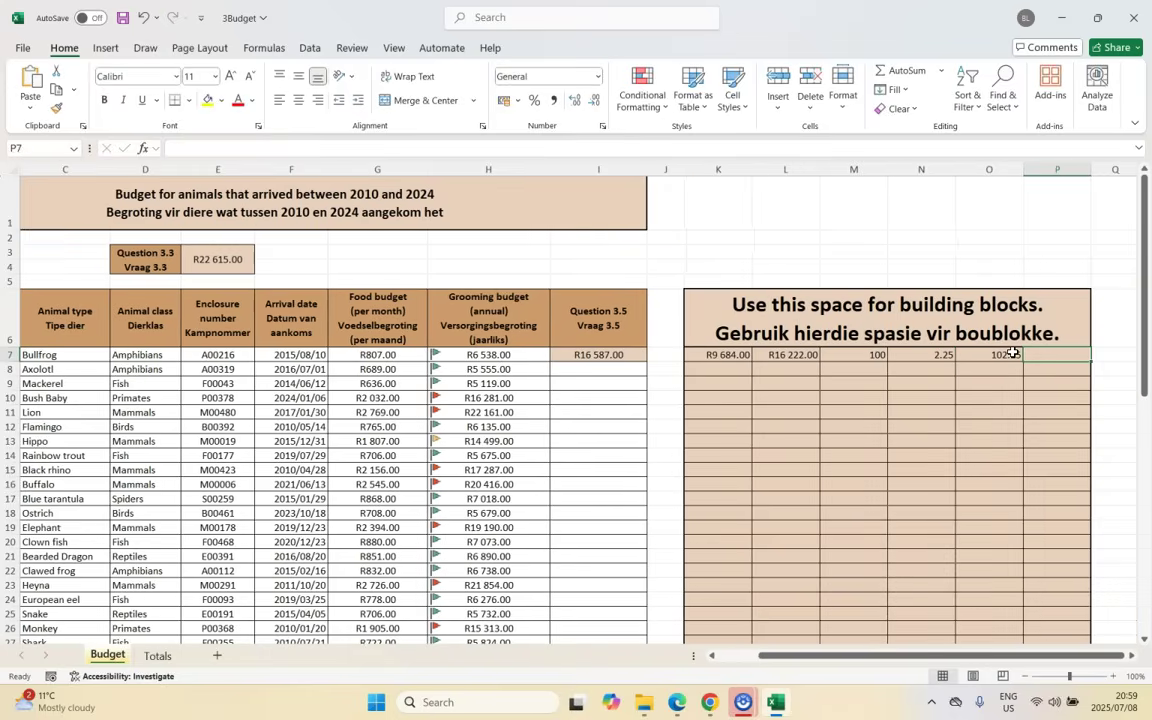
# Step: Enter the example formula =15000*O7/100 in P7 to demonstrate the alternative percentage calculation
pyautogui.write('=')
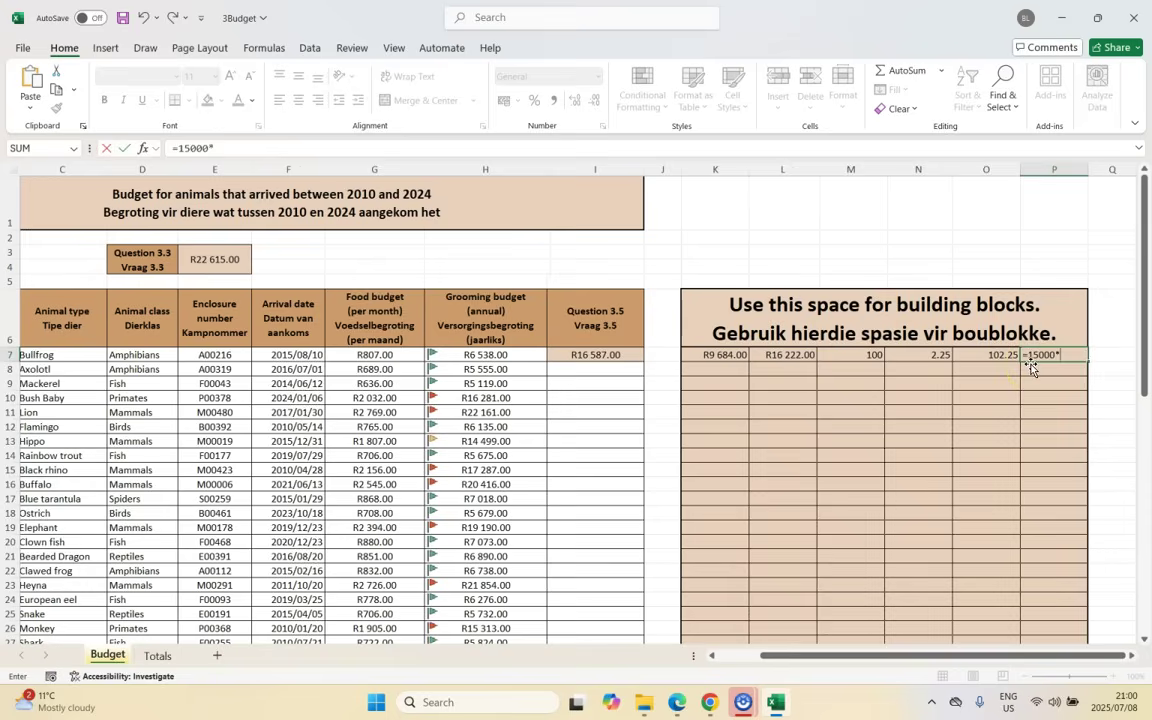
pyautogui.write('15000*')
pyautogui.click(1000, 355)
pyautogui.write('/100')
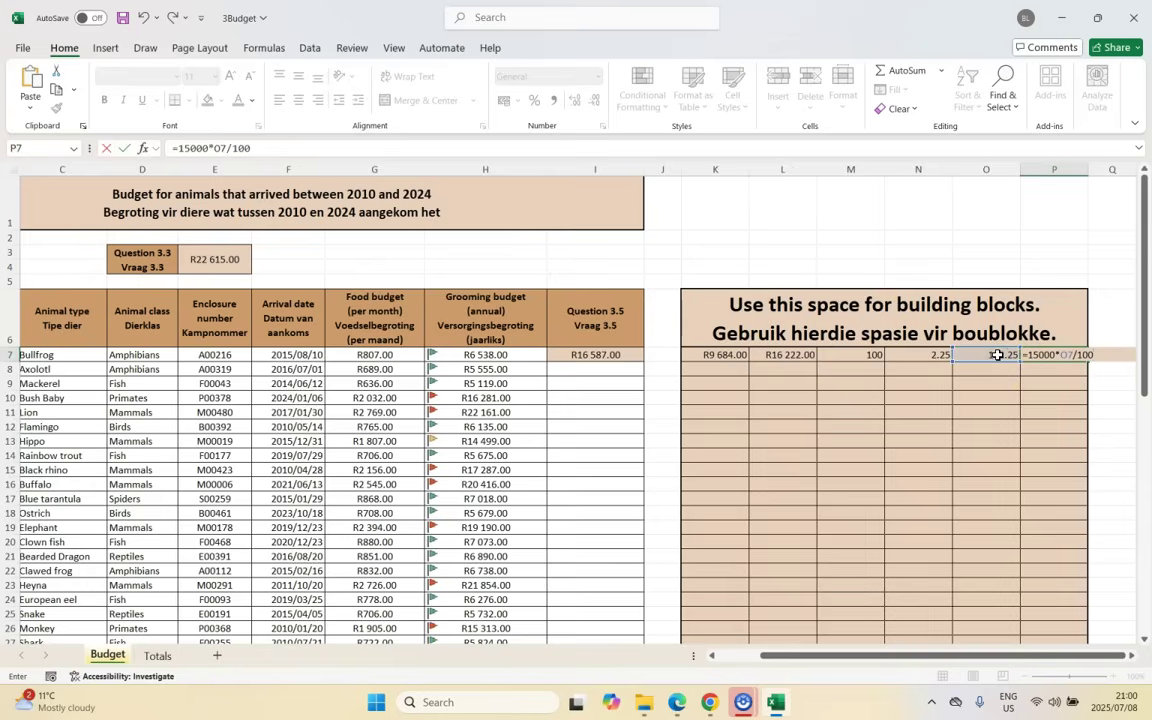
pyautogui.press('Return')
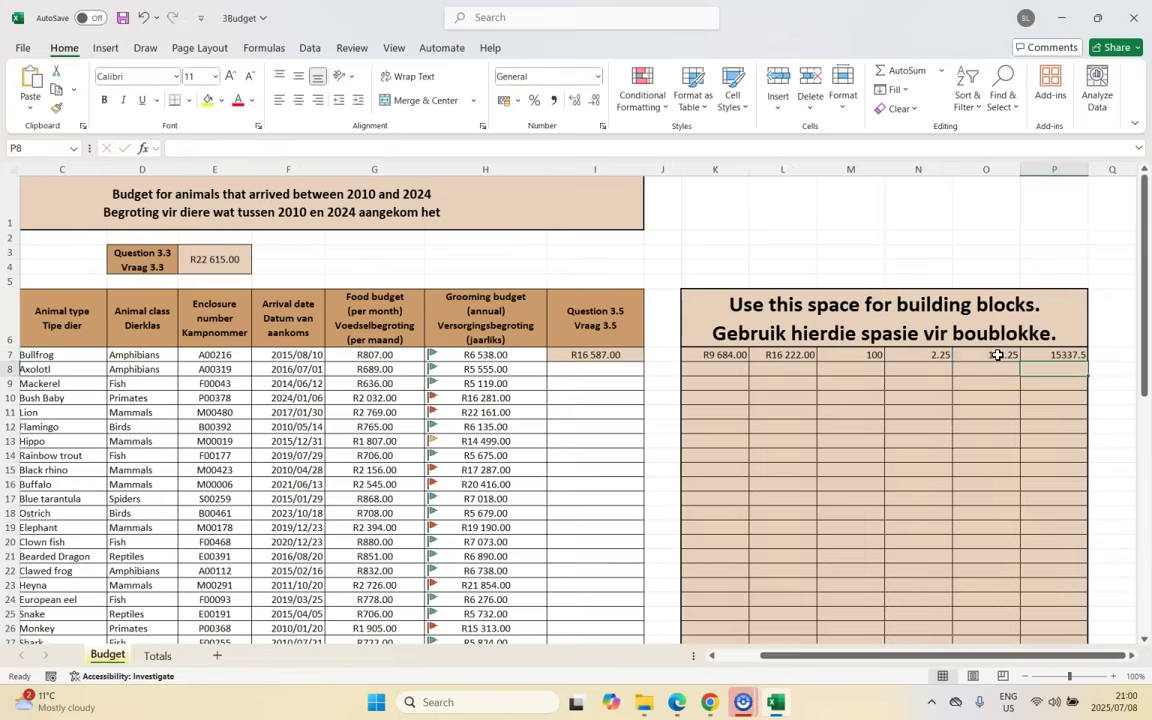
pyautogui.click(997, 355)
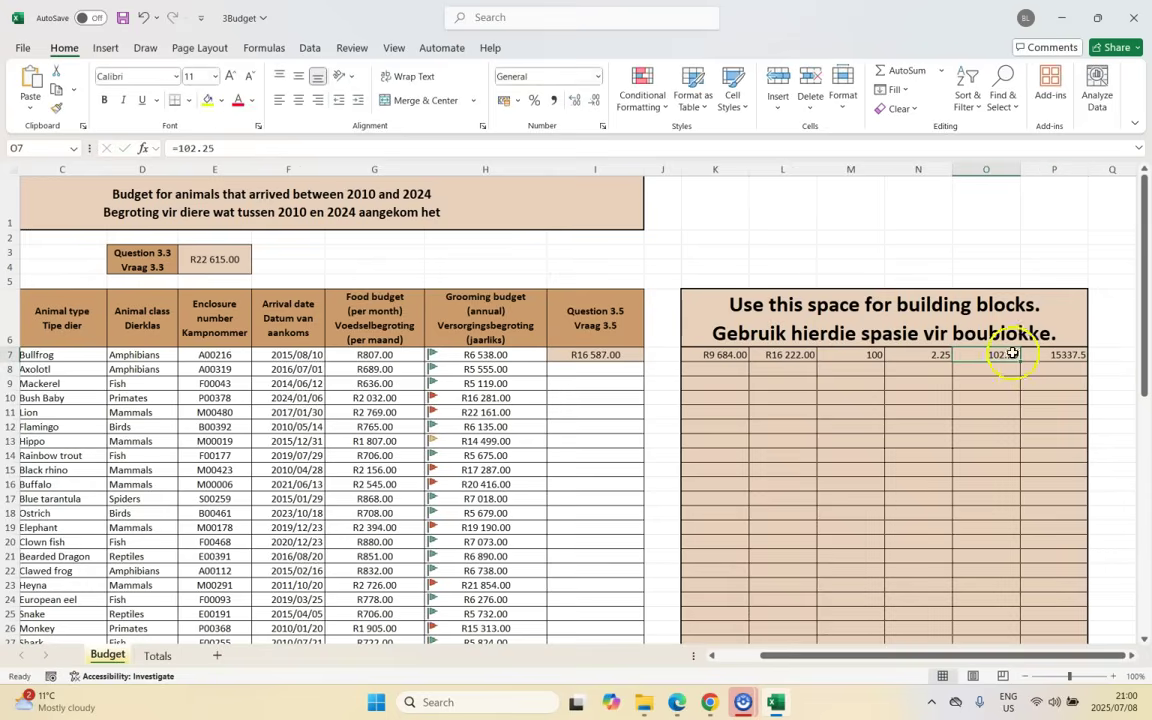
# Step: Enter the percentage-to-decimal examples 90 and 0.9 in O8:P8 and 102.25 and 1.0225 in O9:P9
pyautogui.click(970, 372)
pyautogui.write('90')
pyautogui.press('Tab')
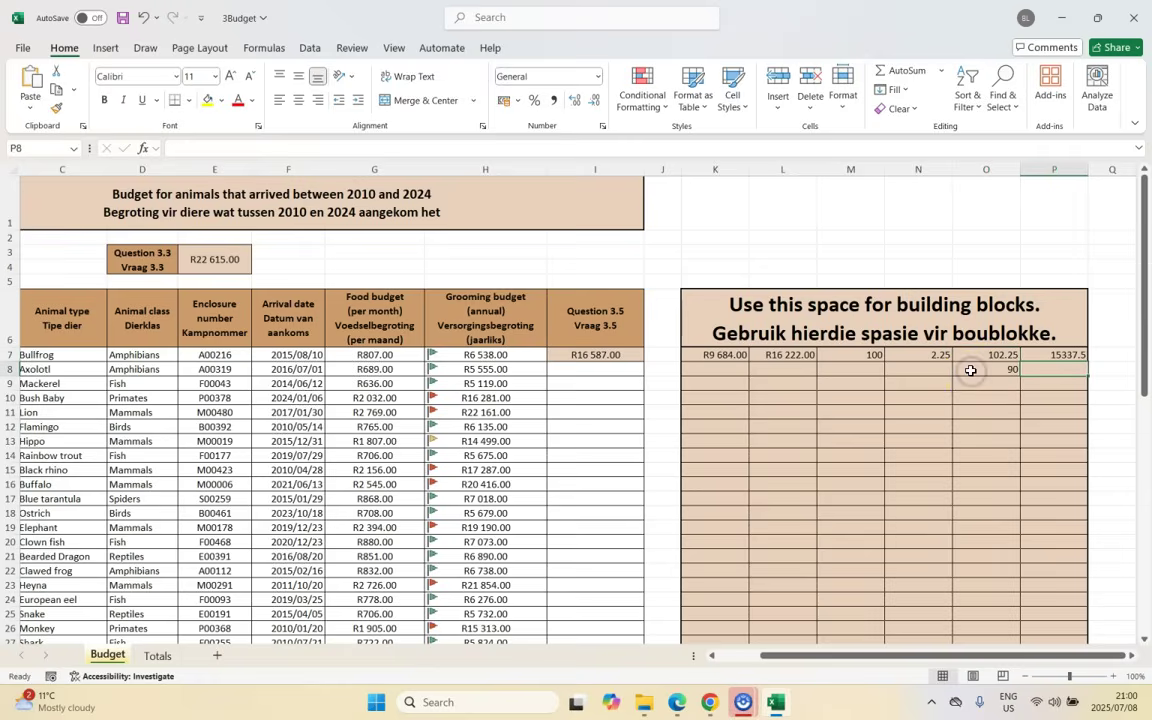
pyautogui.write('0.9')
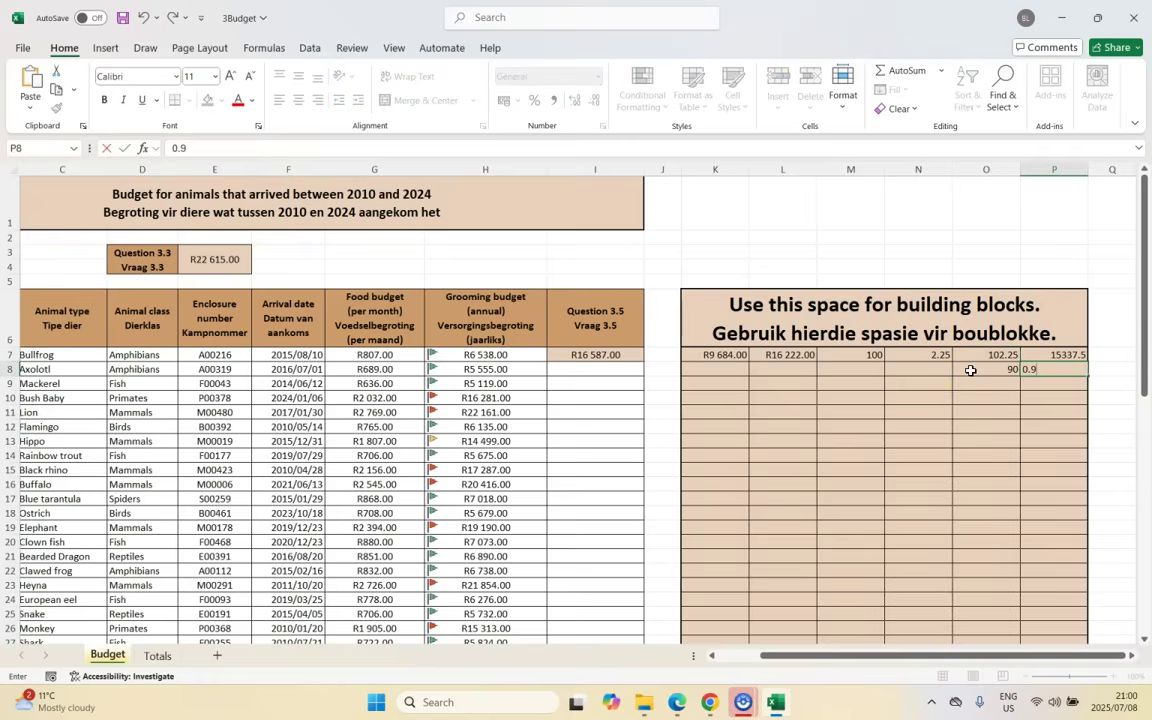
pyautogui.press('Return')
pyautogui.write('102.25')
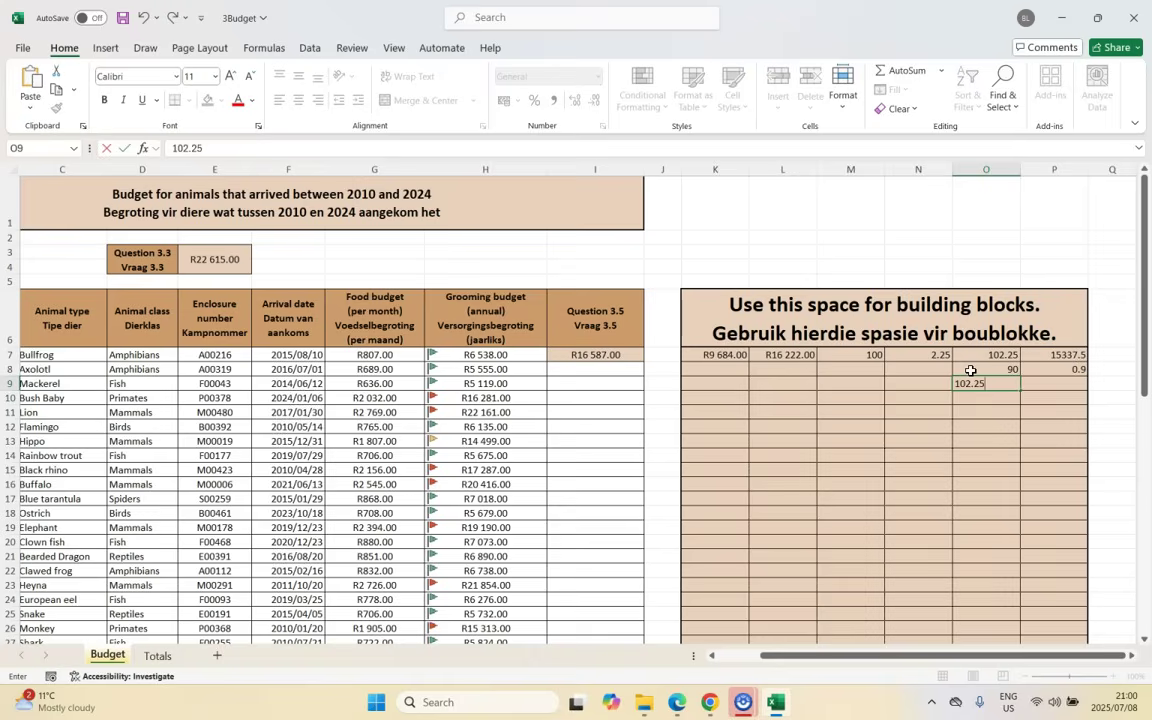
pyautogui.press('Tab')
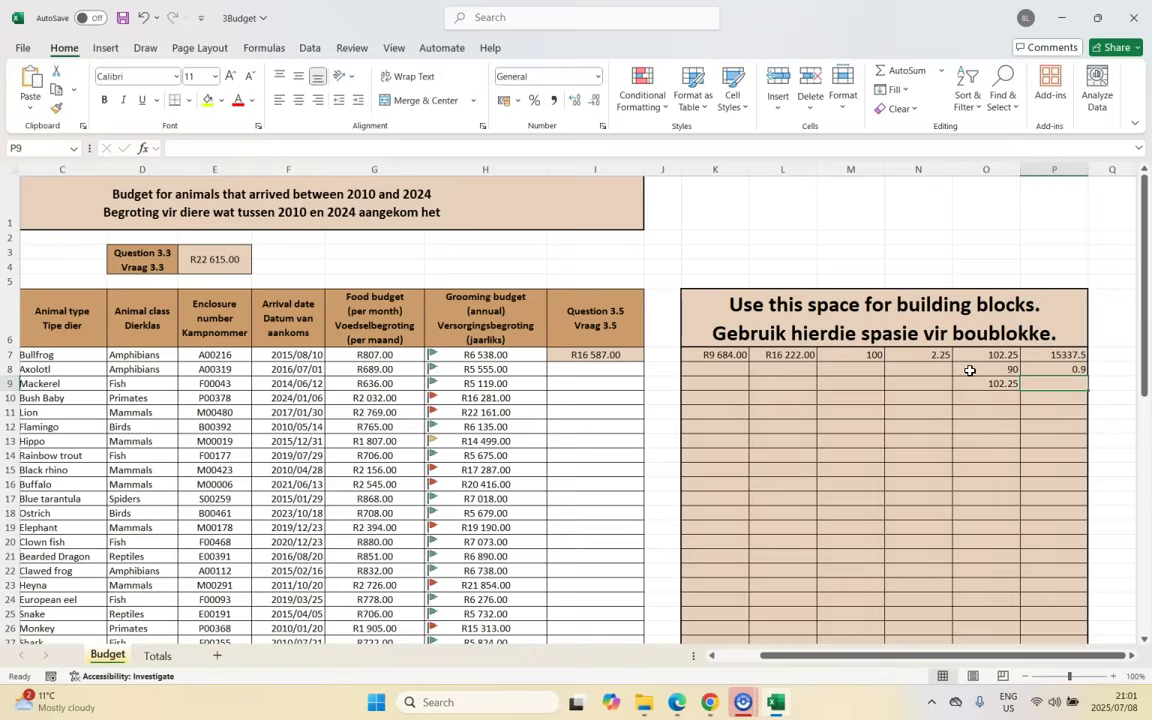
pyautogui.write('1.022')
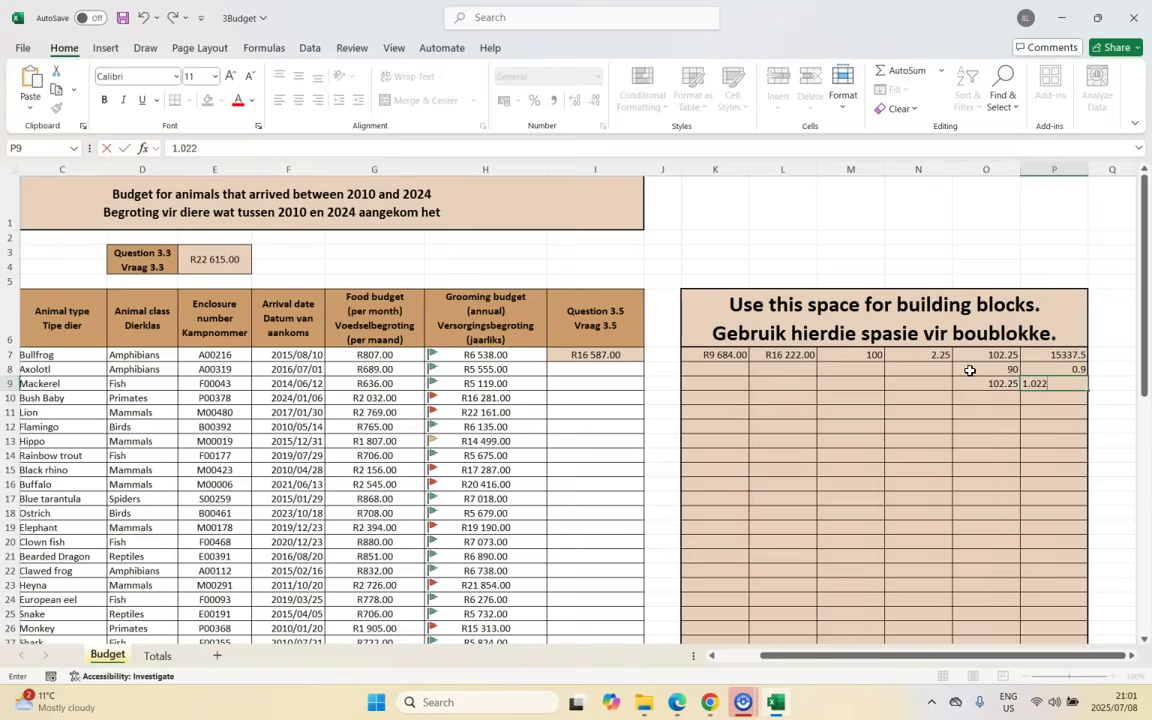
pyautogui.write('5')
pyautogui.press('Return')
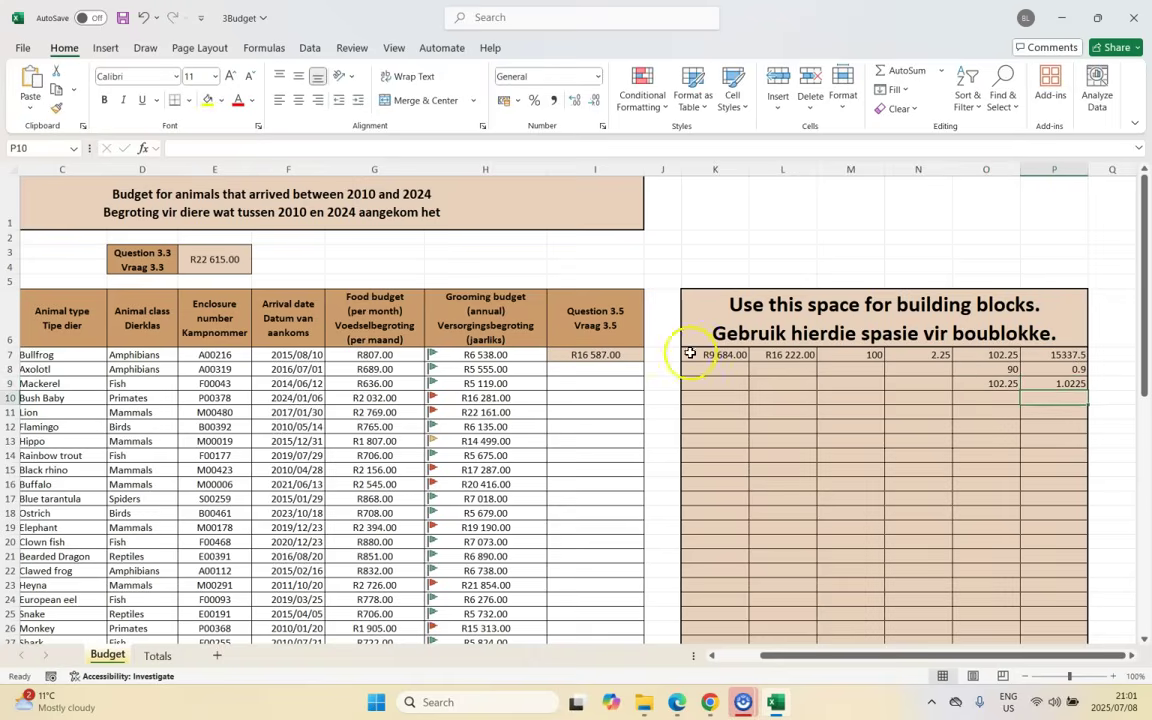
# Step: Review the I7 formula and its building blocks, and view question 3.6 in the Edge exam paper
pyautogui.click(606, 354)
pyautogui.moveTo(716, 354); pyautogui.dragTo(945, 357)
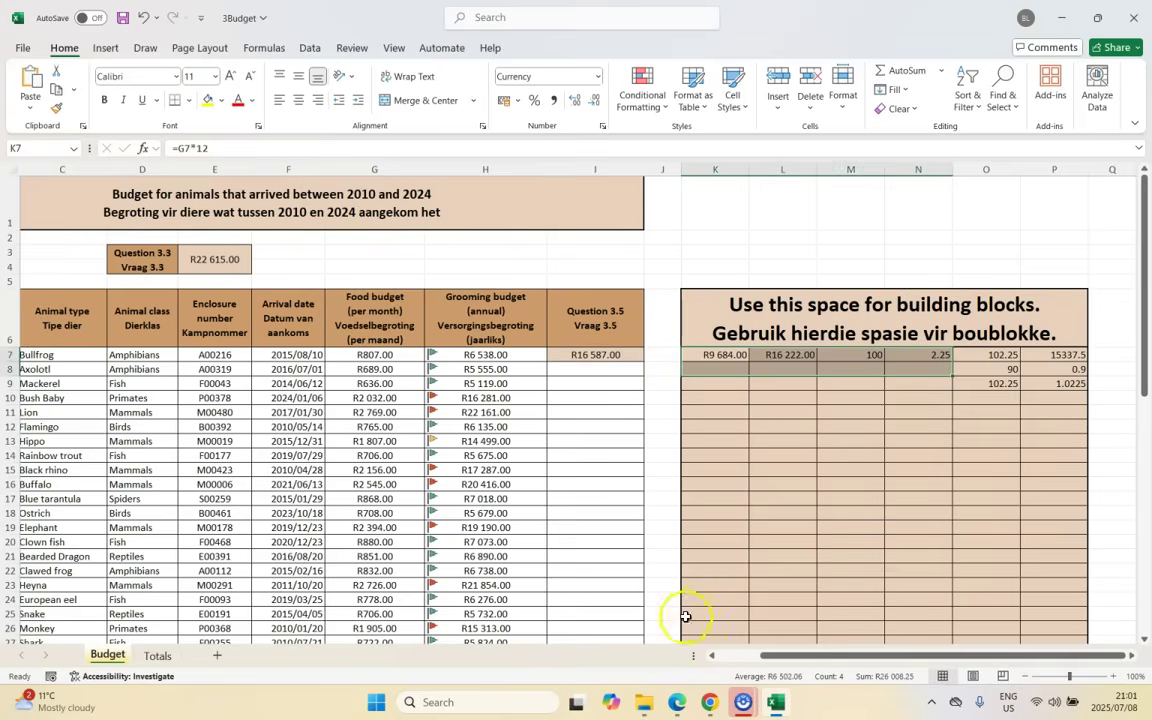
pyautogui.click(593, 357)
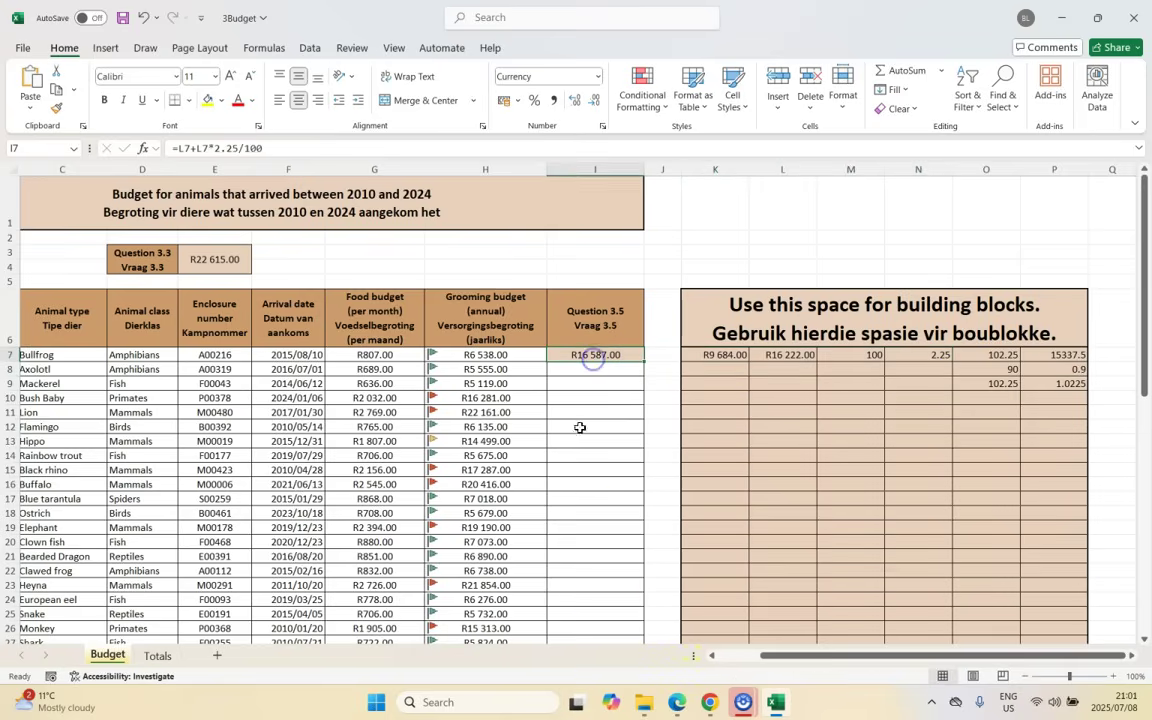
pyautogui.click(677, 702)
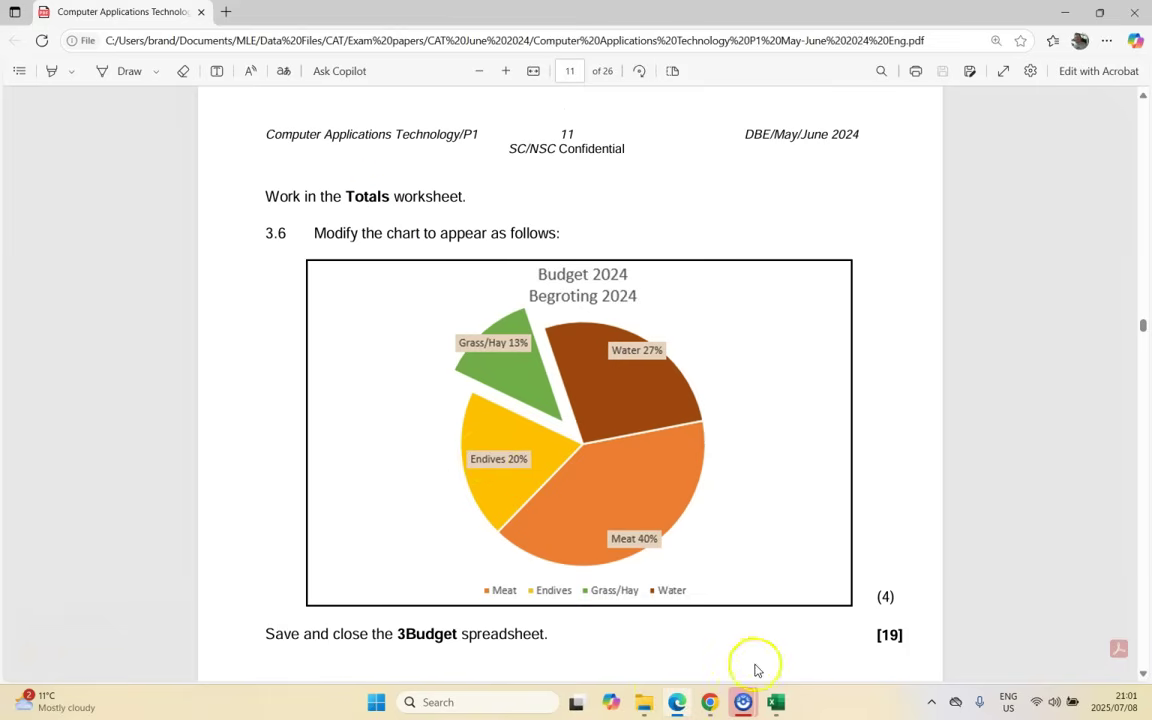
# Step: Return to the Excel workbook, save it and move the pie chart on the Totals worksheet up beside the data table
pyautogui.click(775, 702)
pyautogui.click(157, 655)
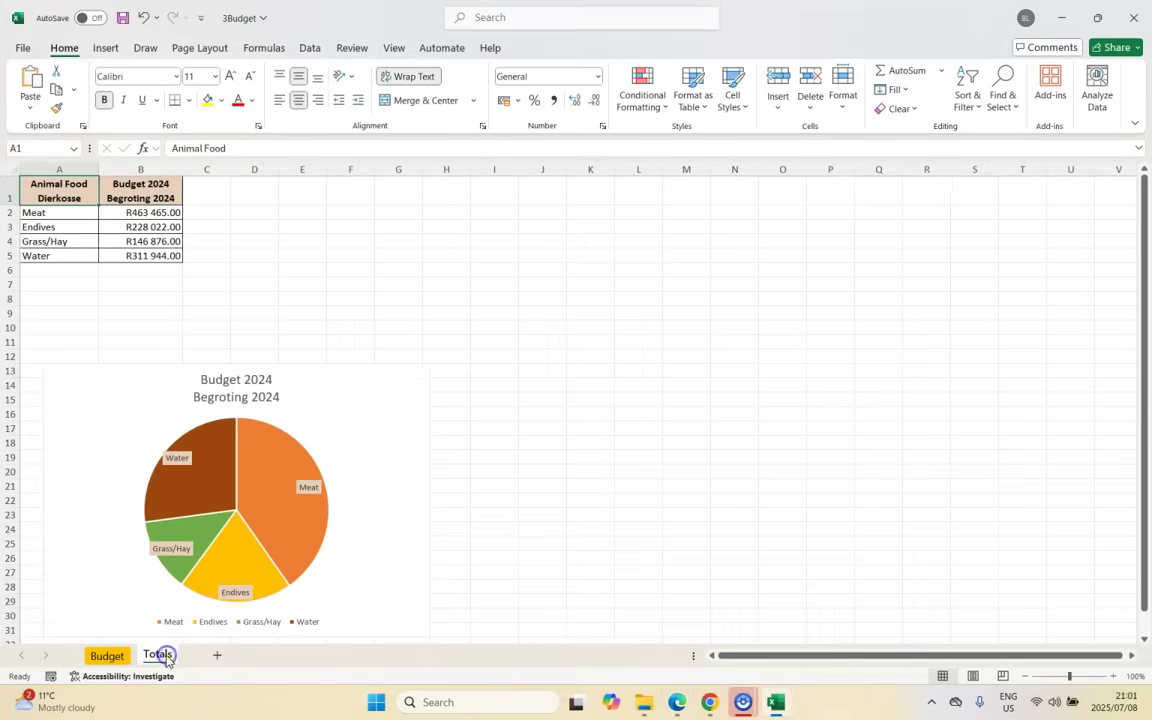
pyautogui.click(122, 18)
pyautogui.moveTo(380, 368); pyautogui.dragTo(575, 213)
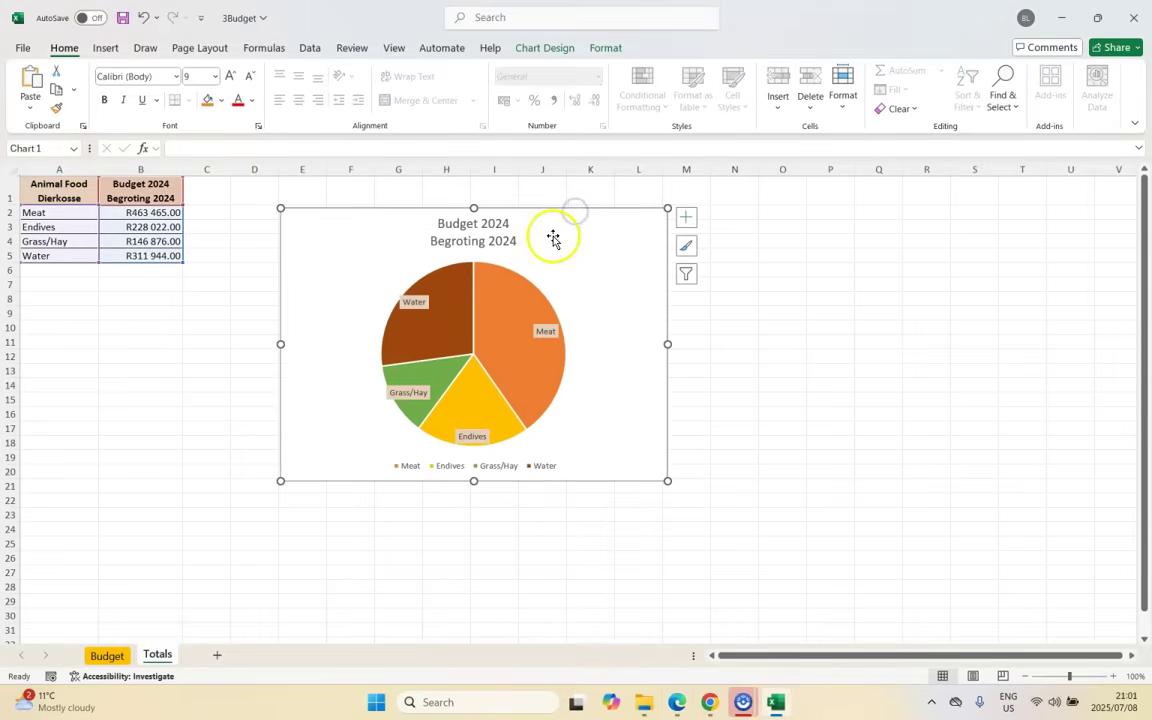
# Step: Switch to the Edge exam paper and study the target pie chart in question 3.6
pyautogui.hotkey('alt', 'Tab')
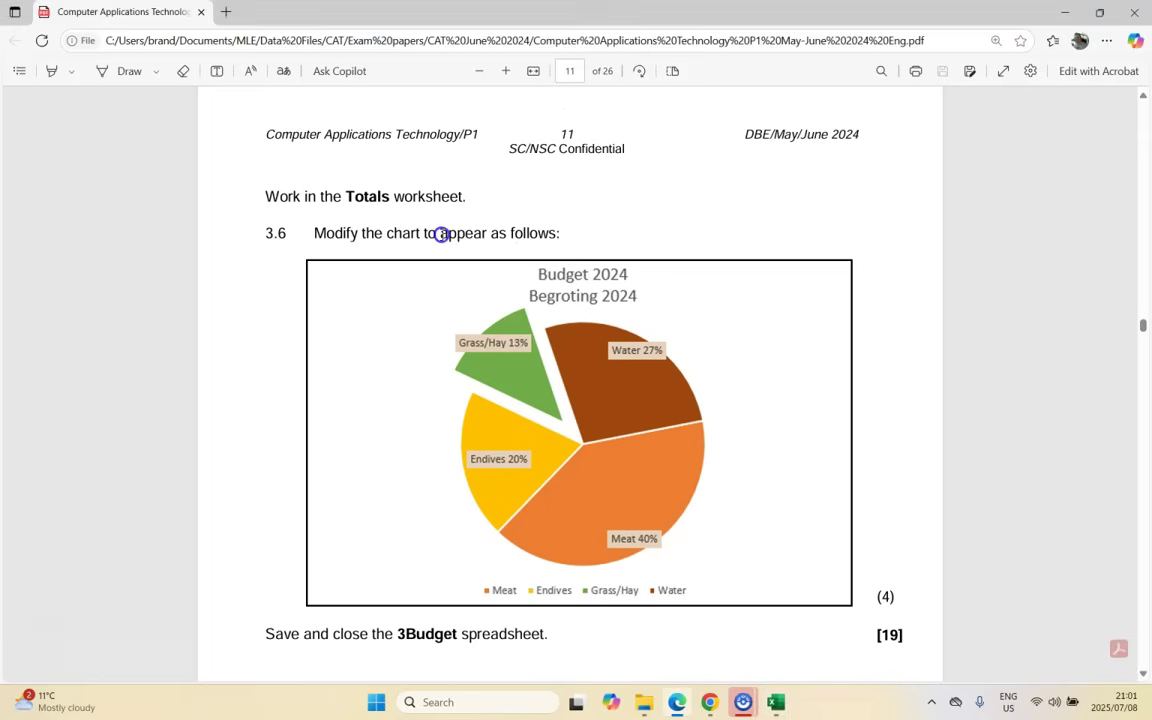